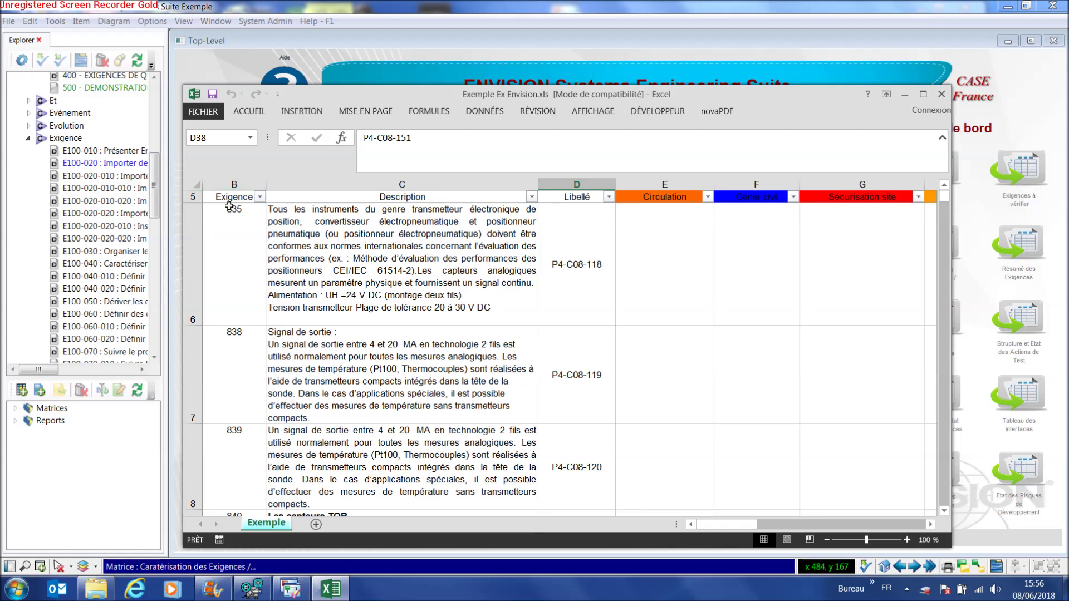
- Copy the Exigence, Description and Libellé columns from the header in row 5 down to row 38
drag(226, 197, 571, 530)
drag(565, 491, 565, 270)
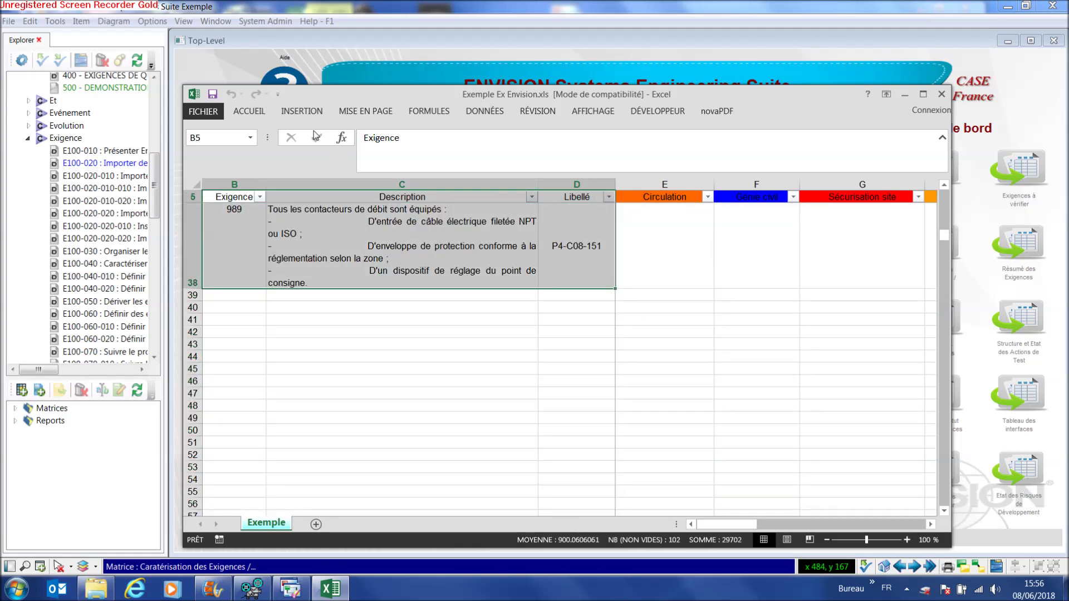
click(249, 111)
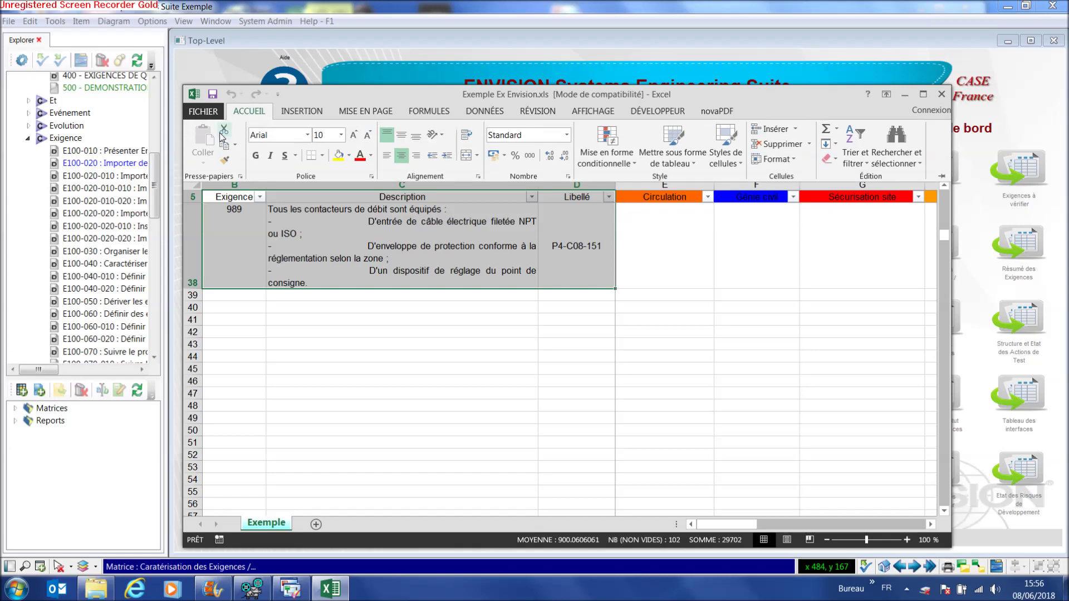
click(223, 131)
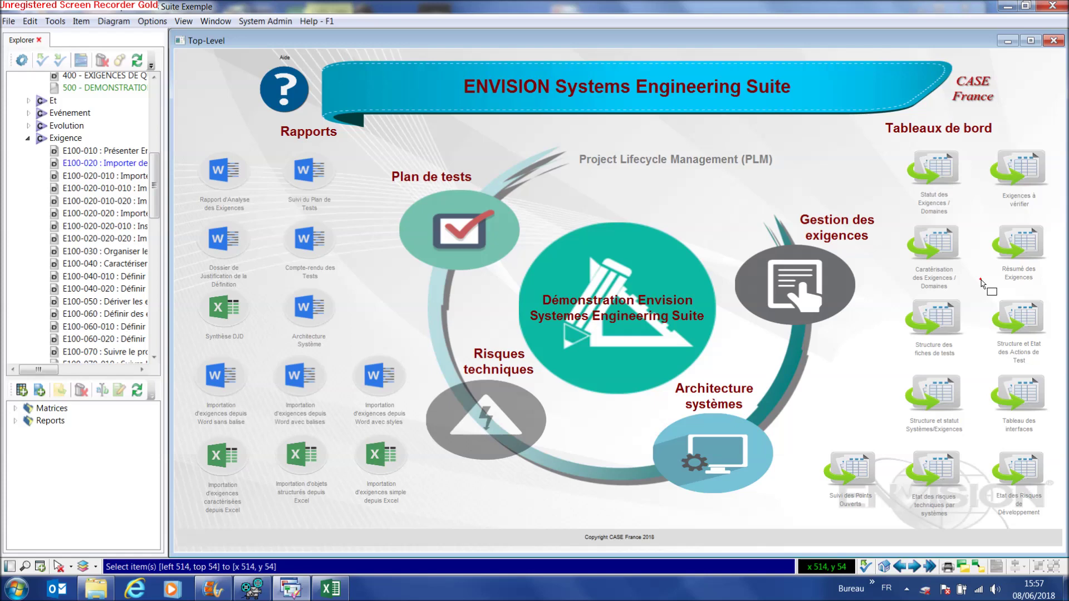
- Switch to Envision and paste the table as new Exigence items, mapping Description and Libellé to the attributes of the same name
click(1002, 283)
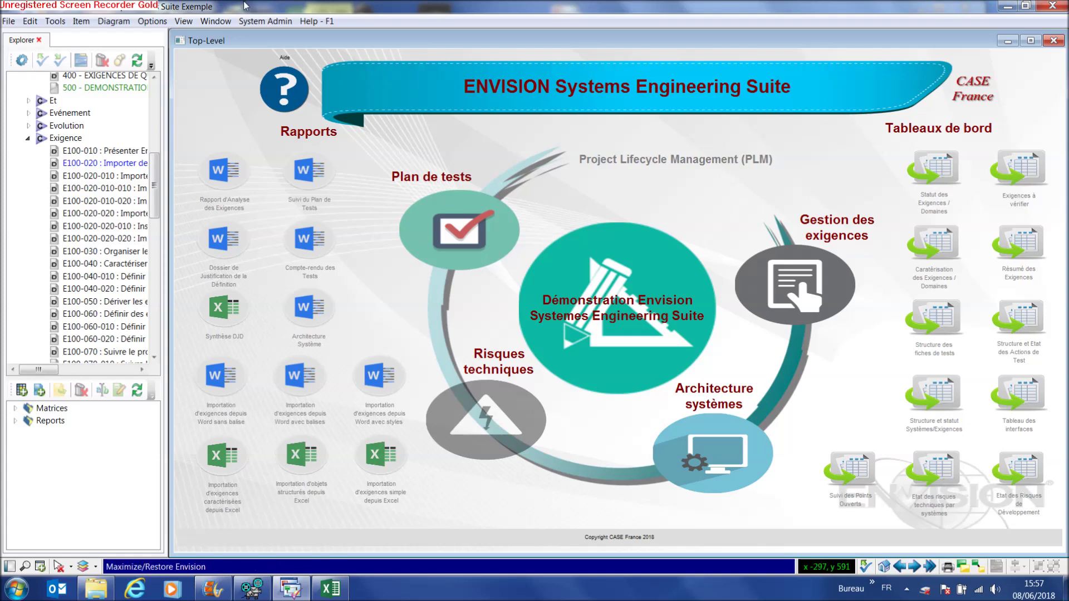
click(29, 22)
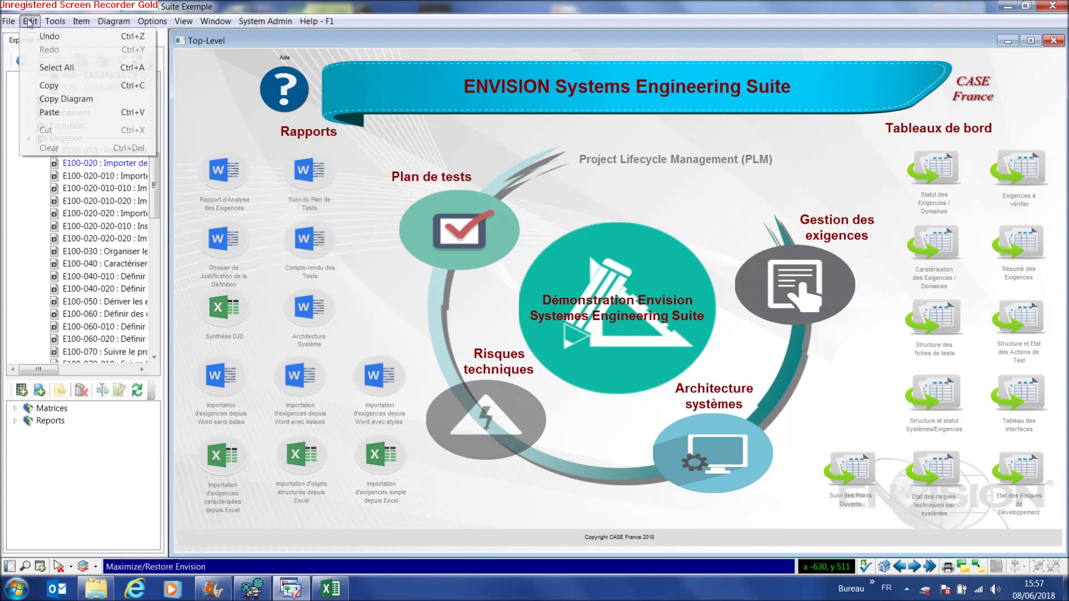
click(58, 114)
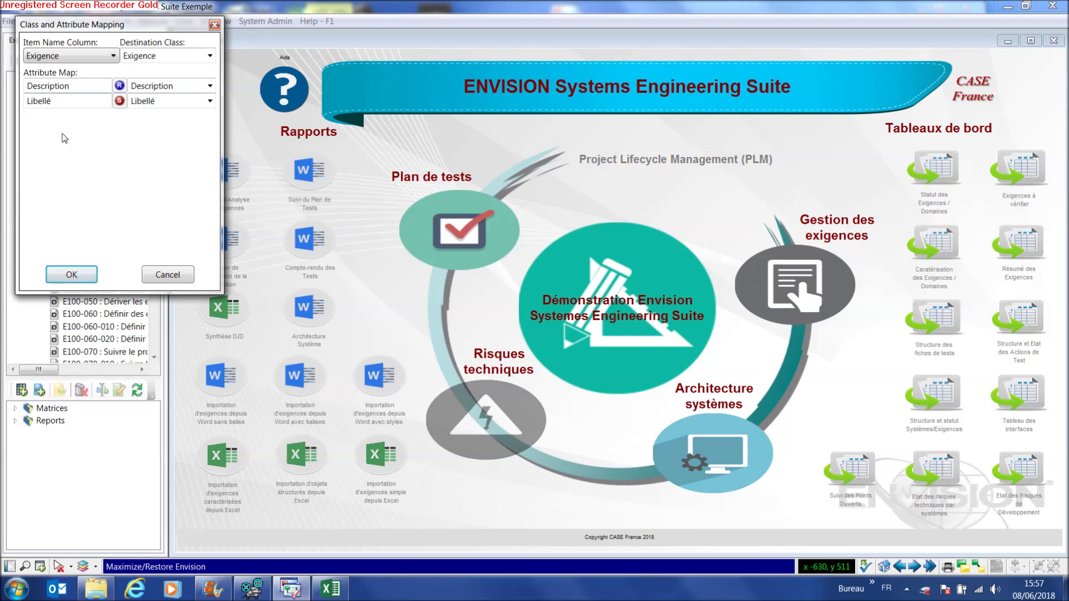
click(74, 275)
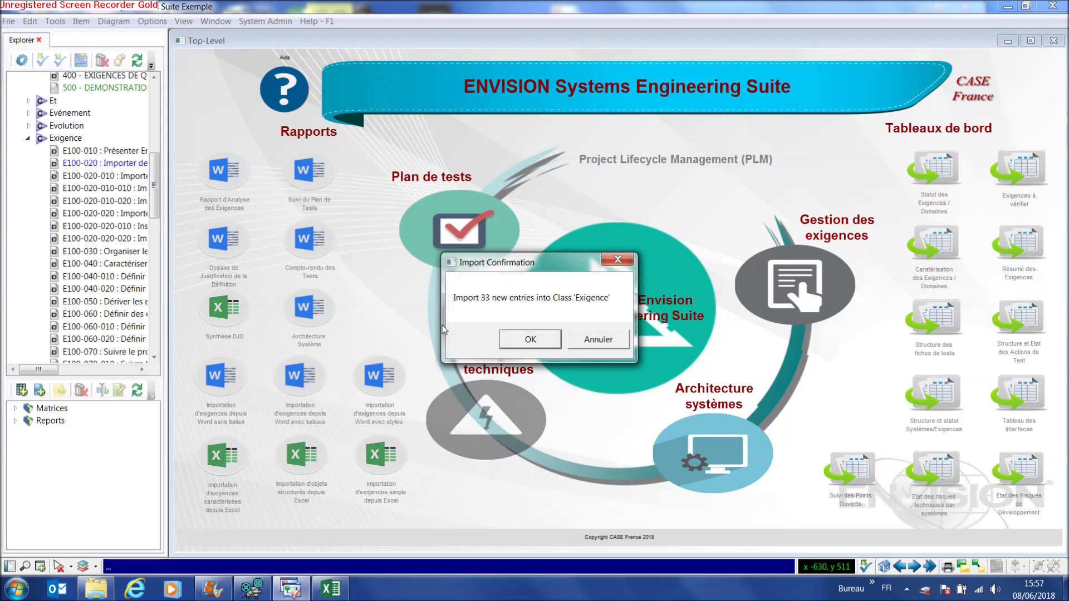
click(530, 340)
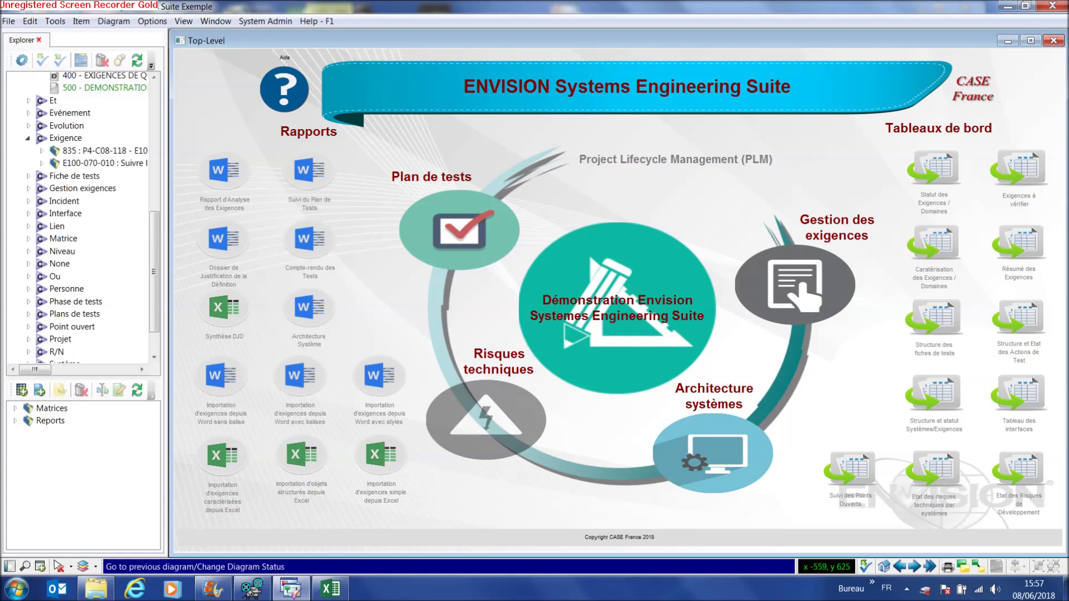
- Expand the imported requirements under Exigence and review the spec sheet of requirement 835, closing it without saving
click(42, 151)
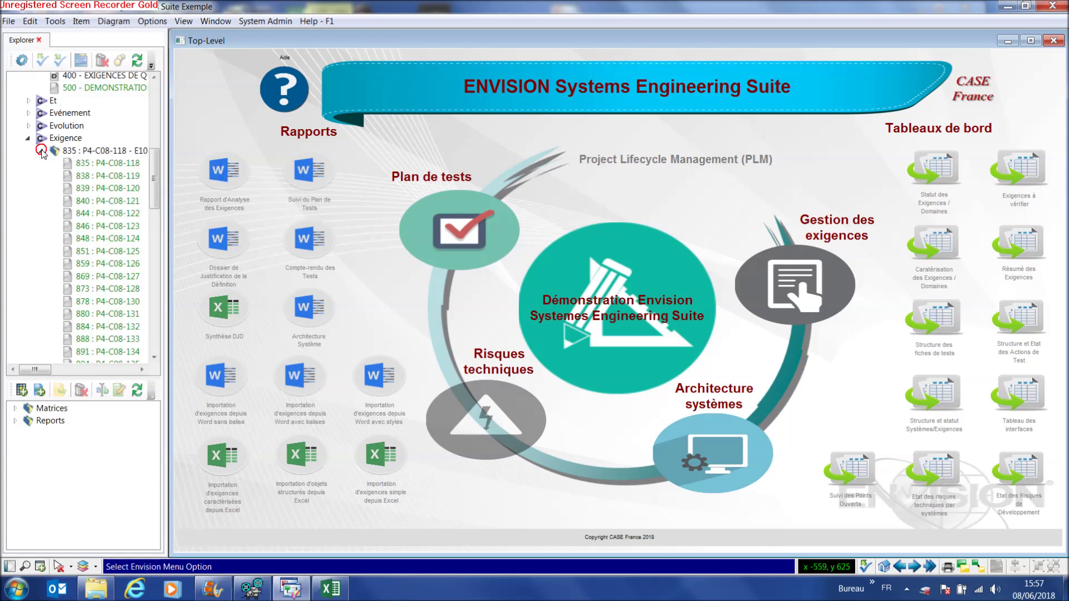
drag(160, 163, 175, 140)
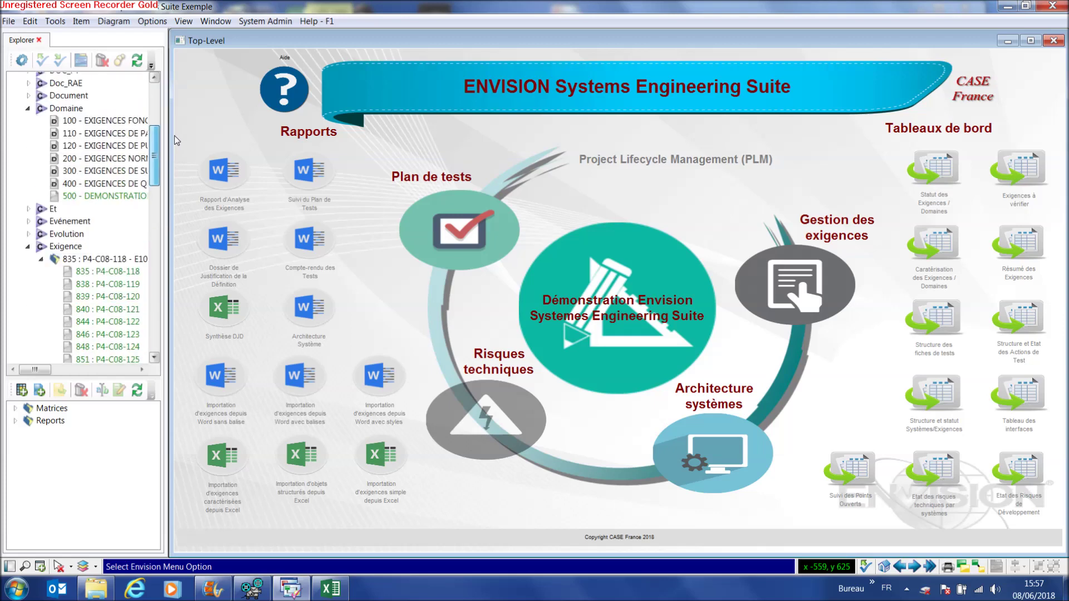
click(108, 269)
right_click(109, 268)
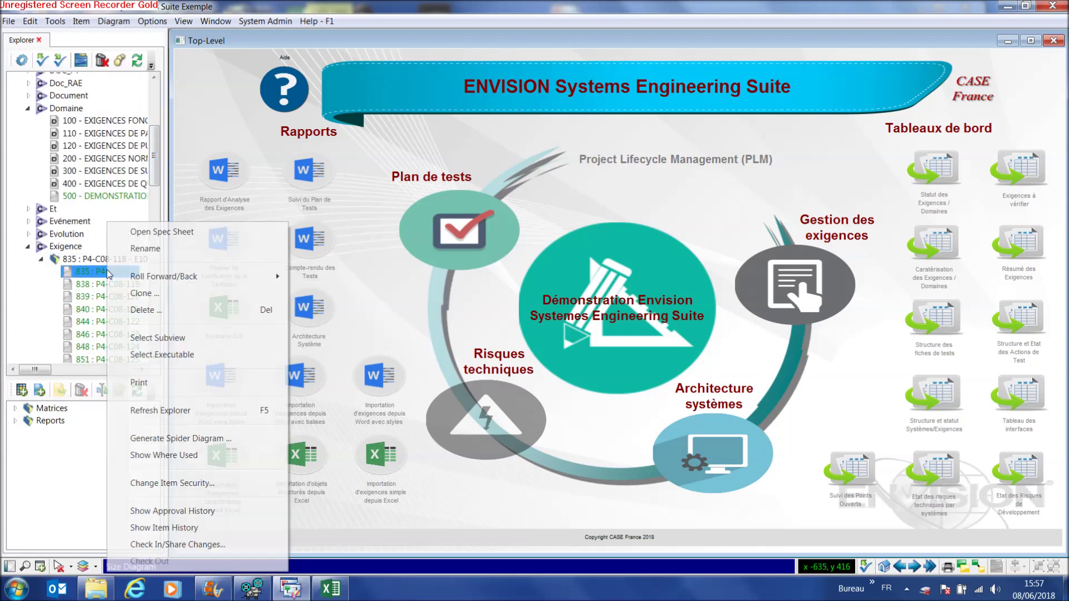
click(166, 232)
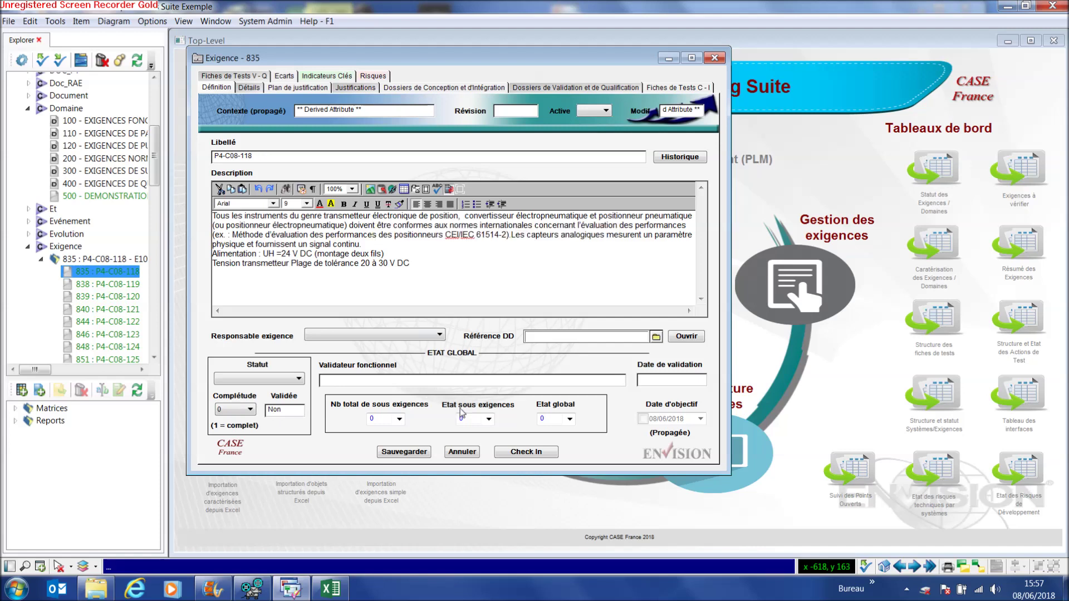
click(462, 452)
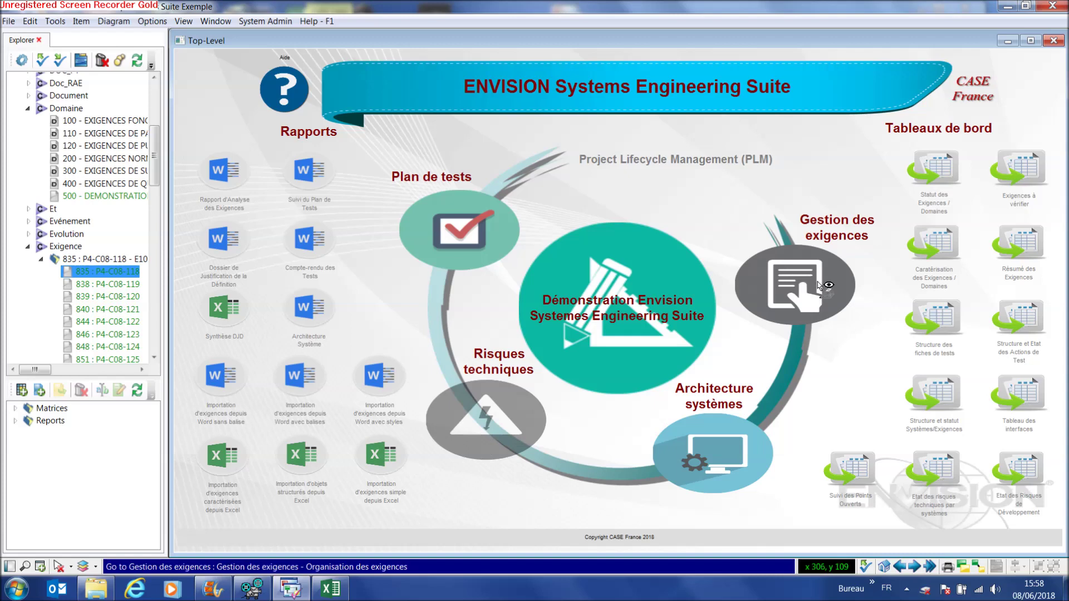
- Open the Gestion des exigences diagram, check it out and place a new Domaine folder to the right of the note
click(806, 293)
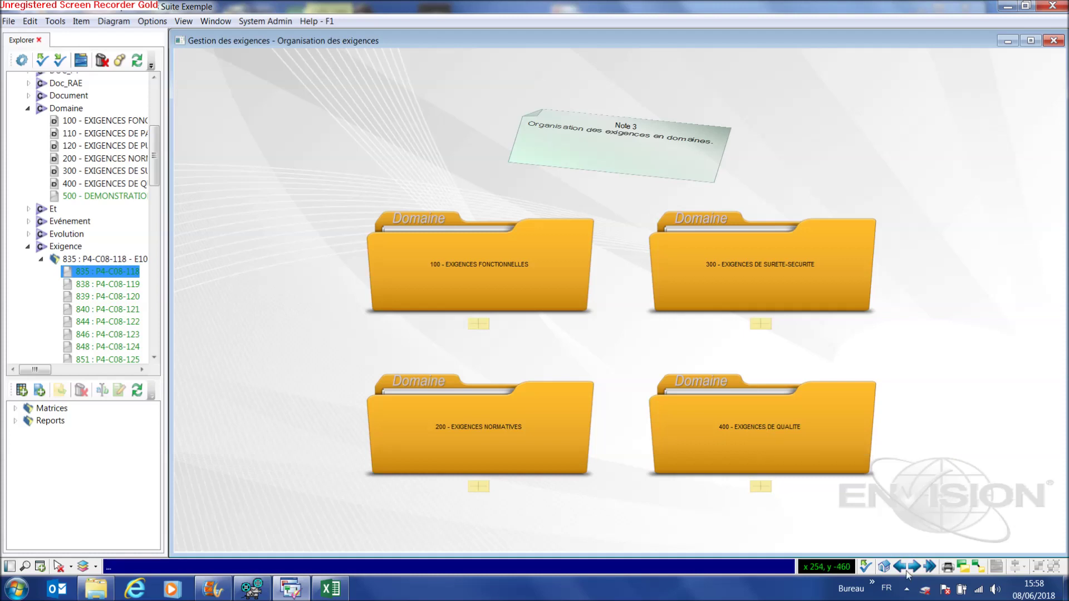
click(866, 566)
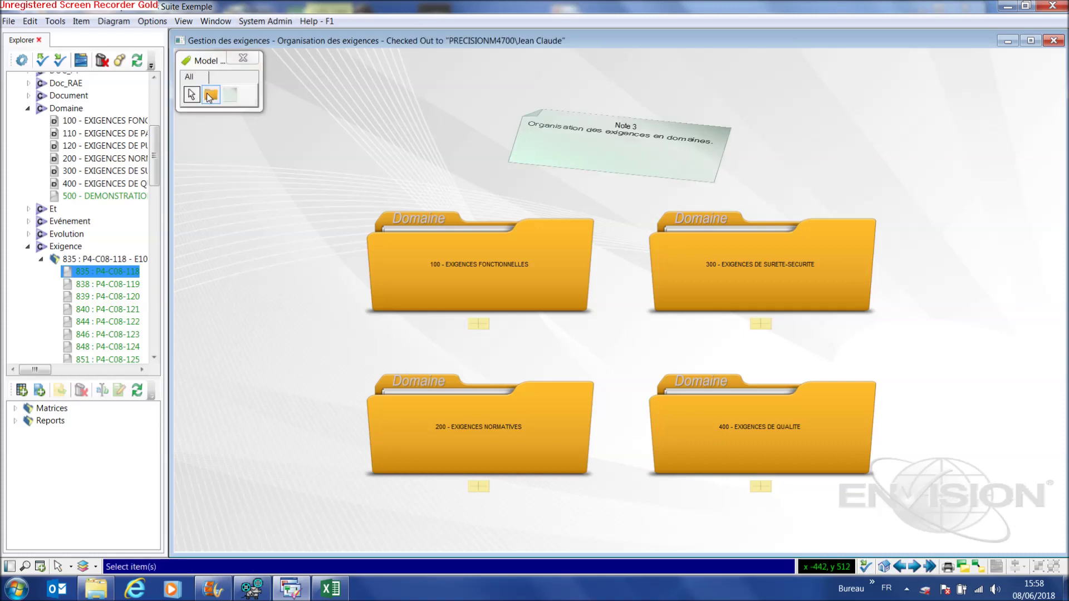
drag(206, 93, 907, 128)
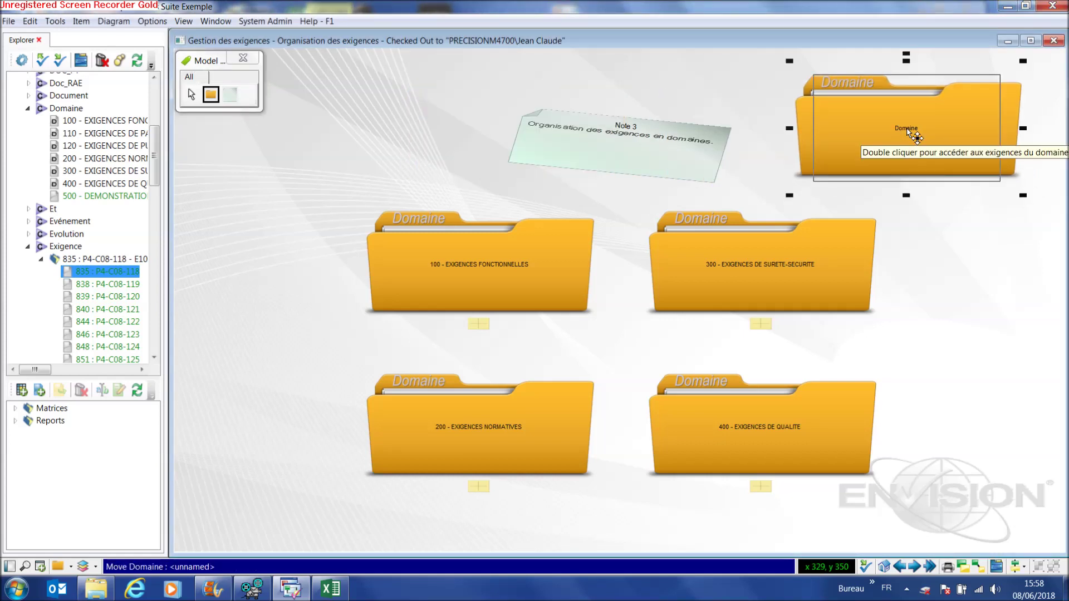
- Name the new Domaine folder by assigning it the existing item 500 - DEMONSTRATION
right_click(906, 129)
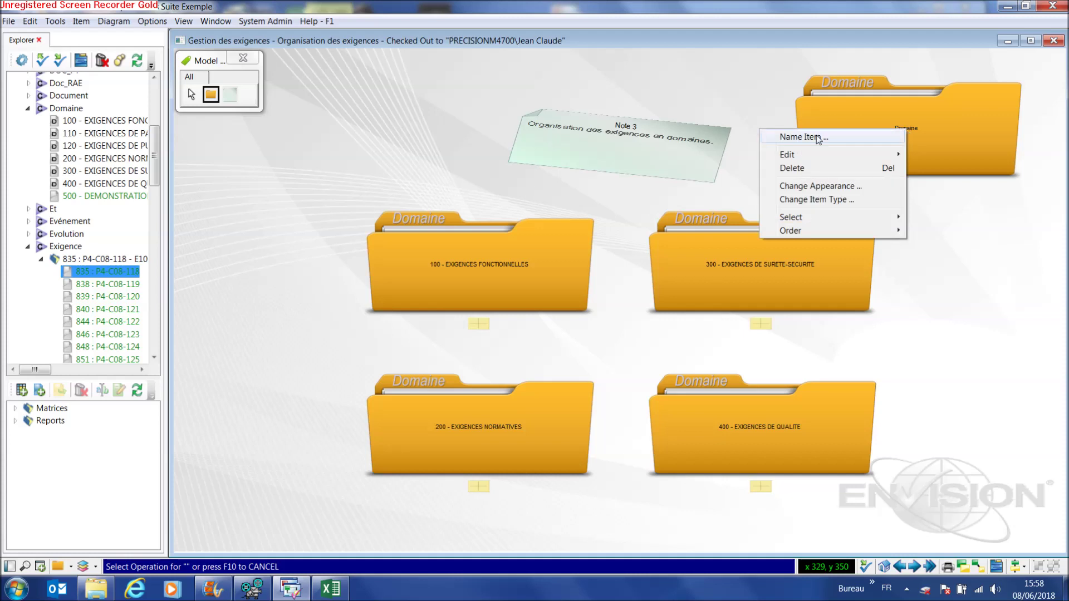
click(816, 137)
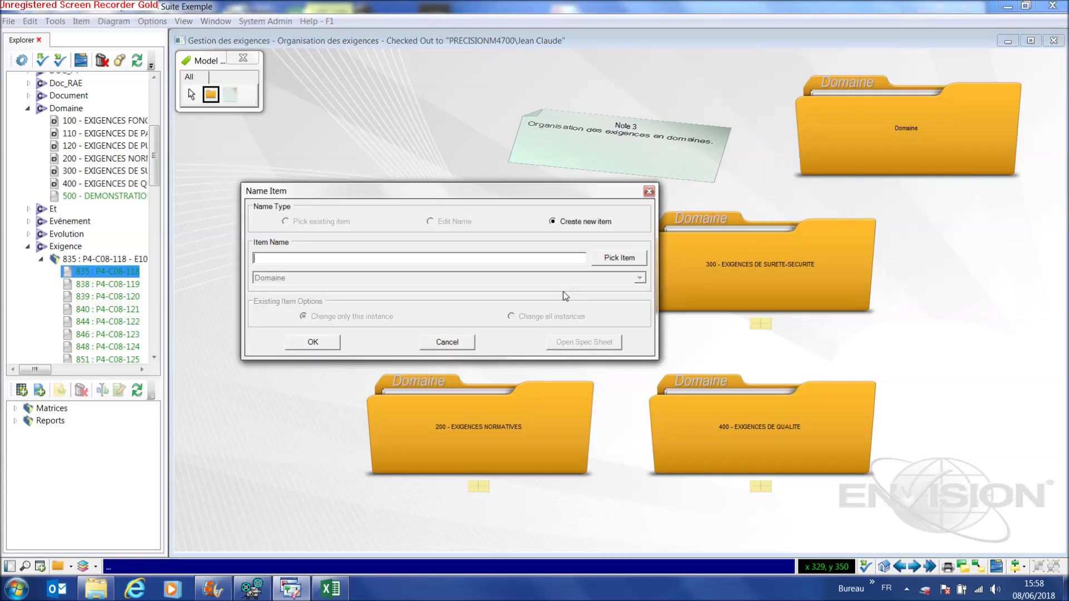
click(620, 258)
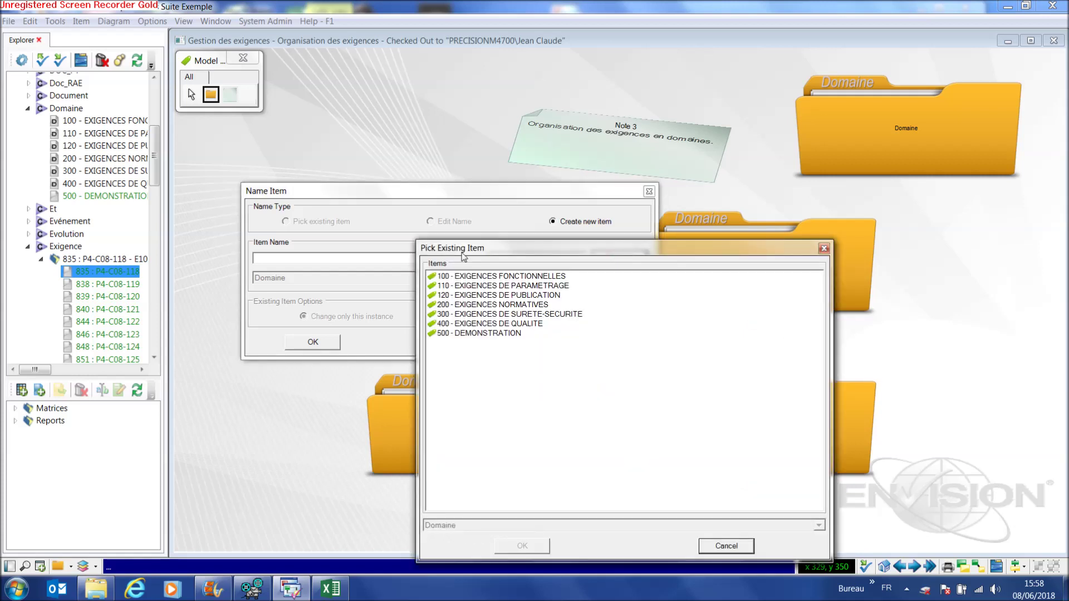
click(468, 334)
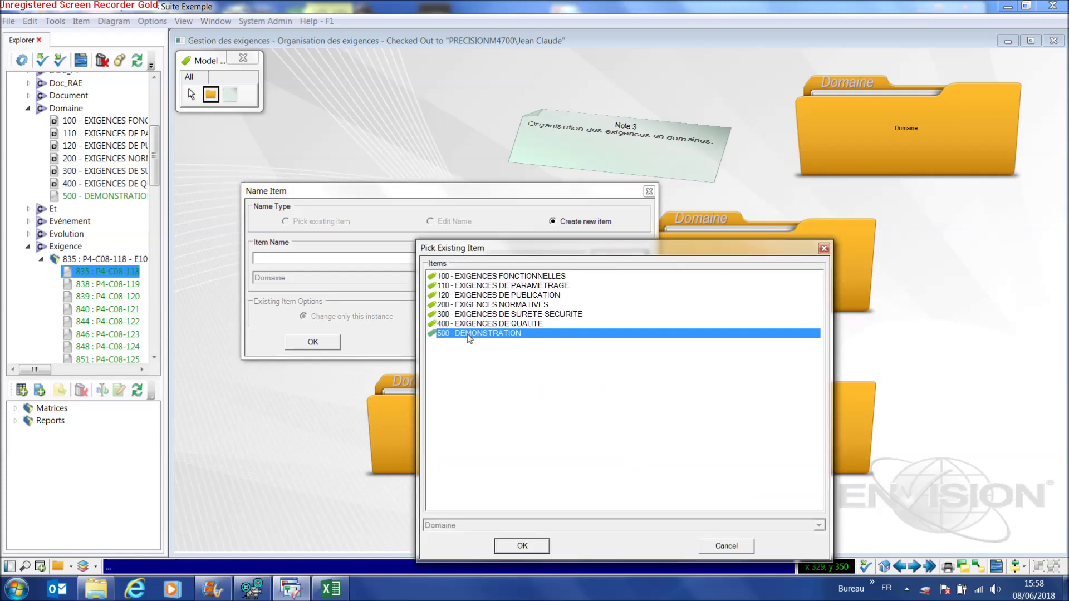
click(522, 547)
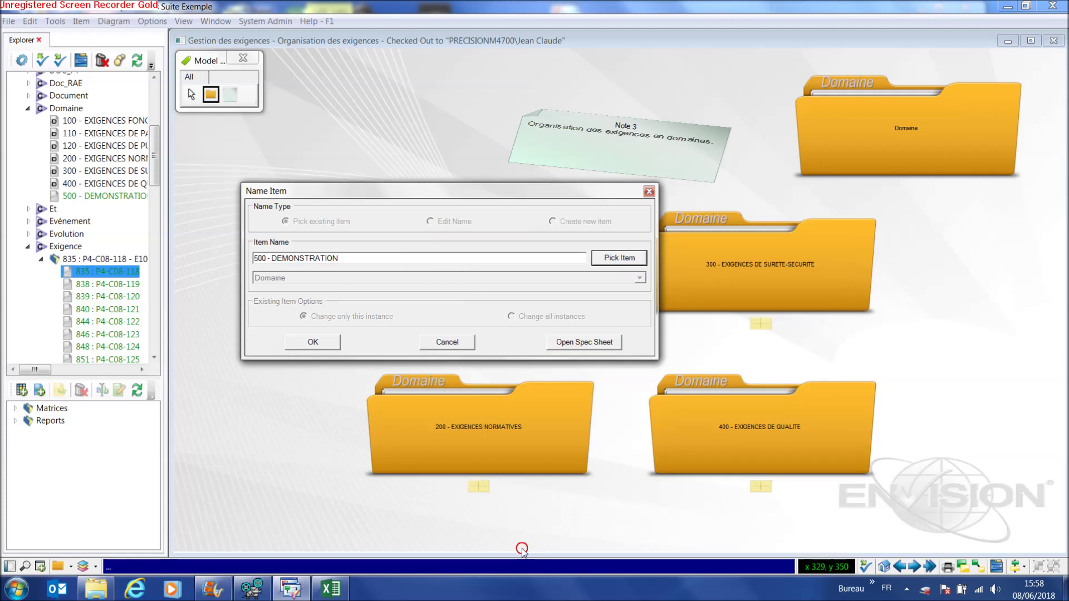
click(318, 345)
click(969, 140)
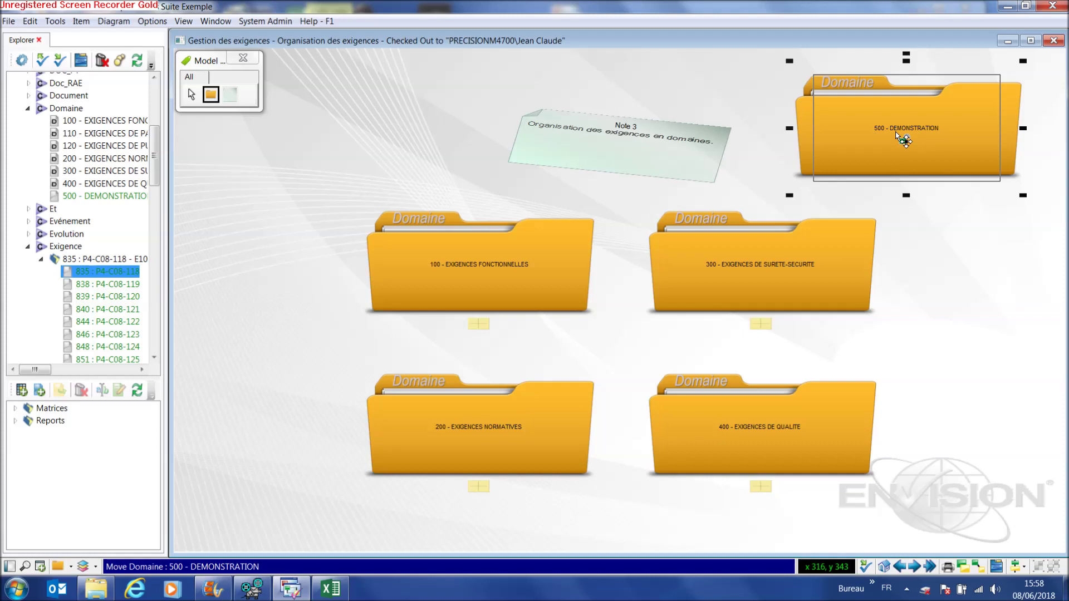
- Add the imported requirements 835 to 989 to the Exigences subview of domain 500 - DEMONSTRATION and open its diagram
double_click(903, 139)
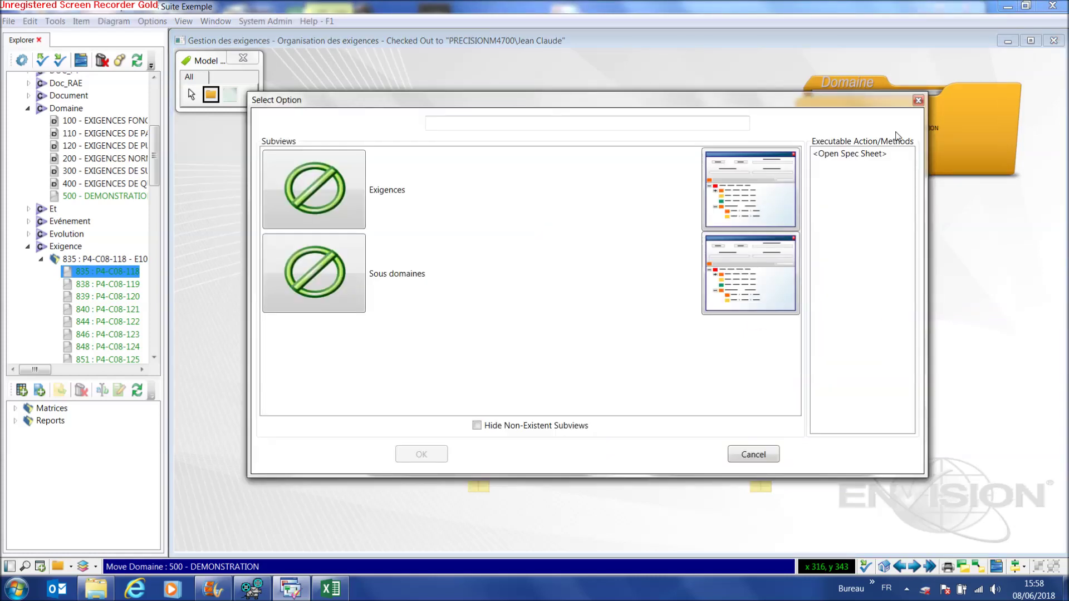
click(770, 192)
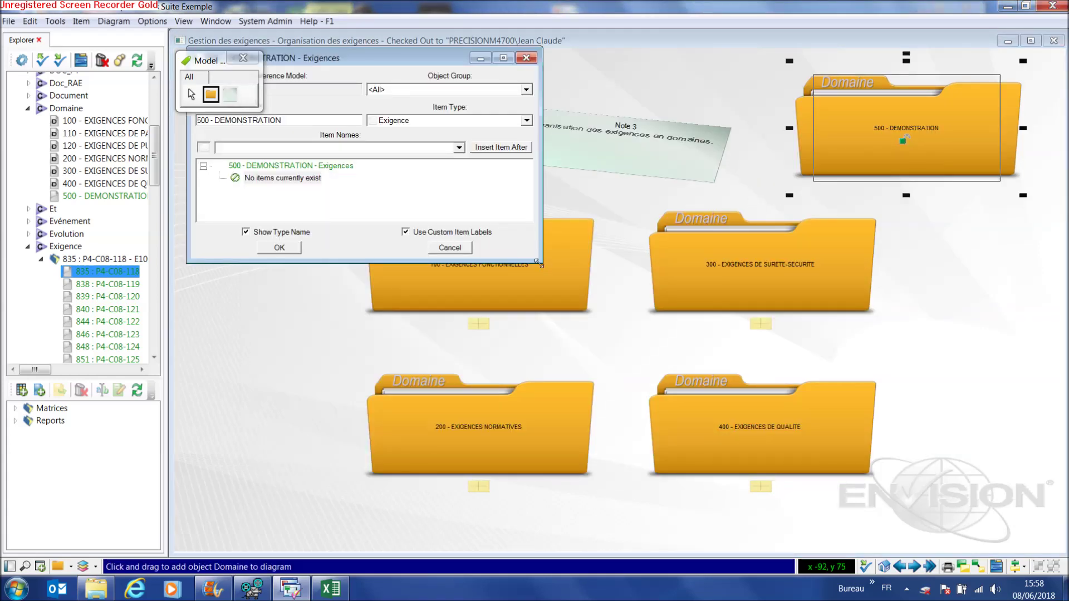
drag(542, 262, 606, 353)
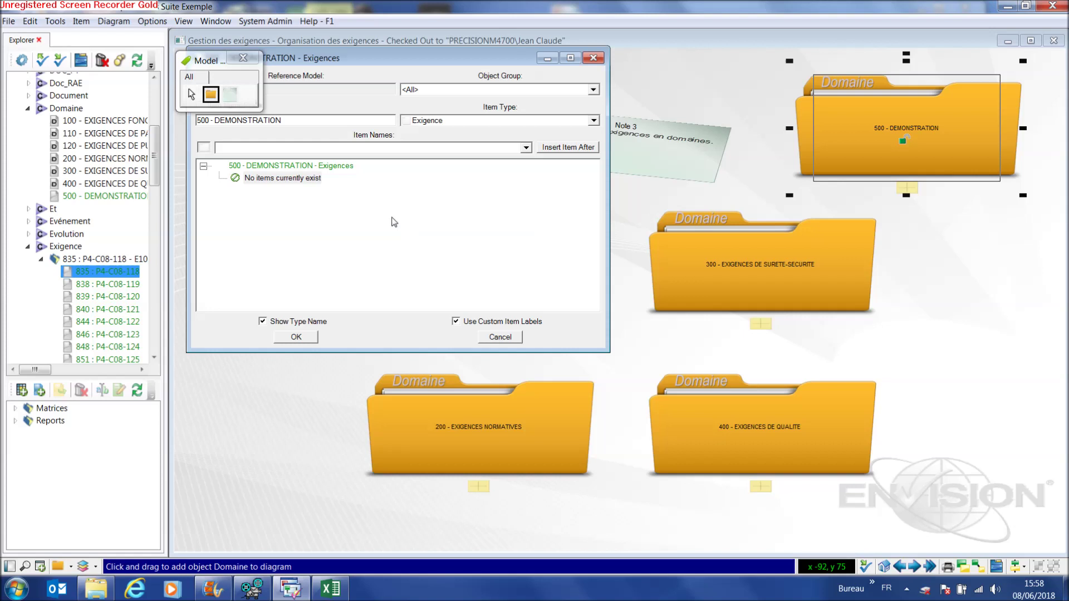
drag(156, 160, 156, 197)
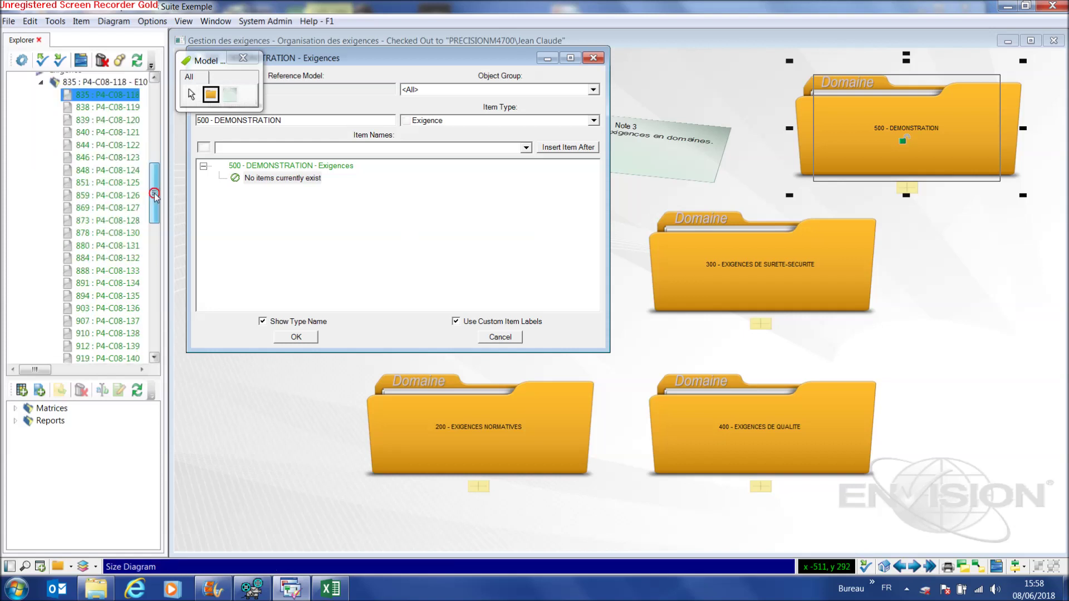
drag(153, 184, 152, 224)
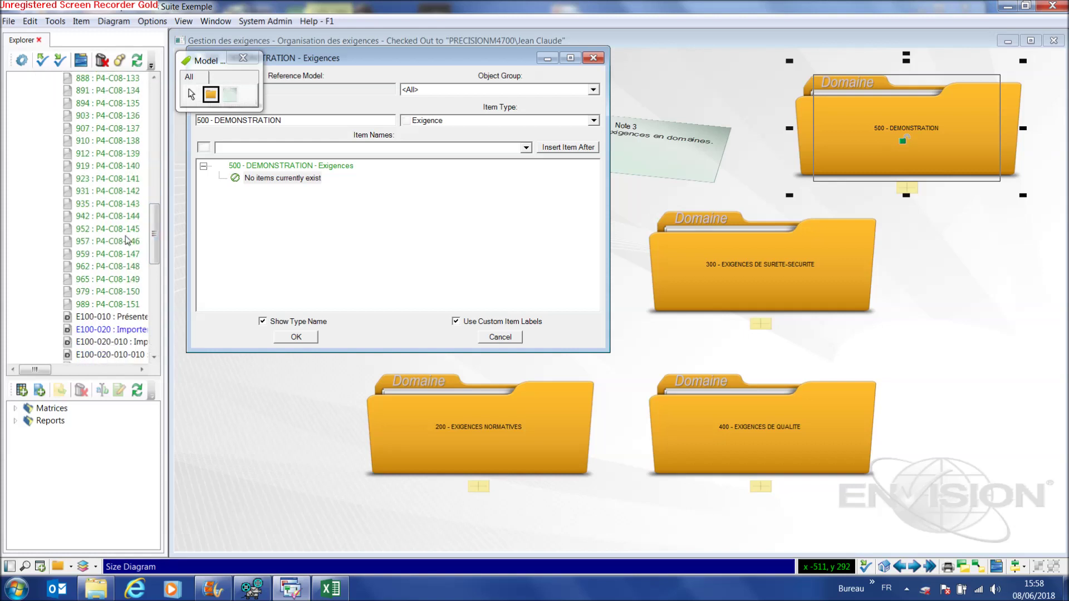
shift+click(84, 306)
drag(85, 305, 260, 168)
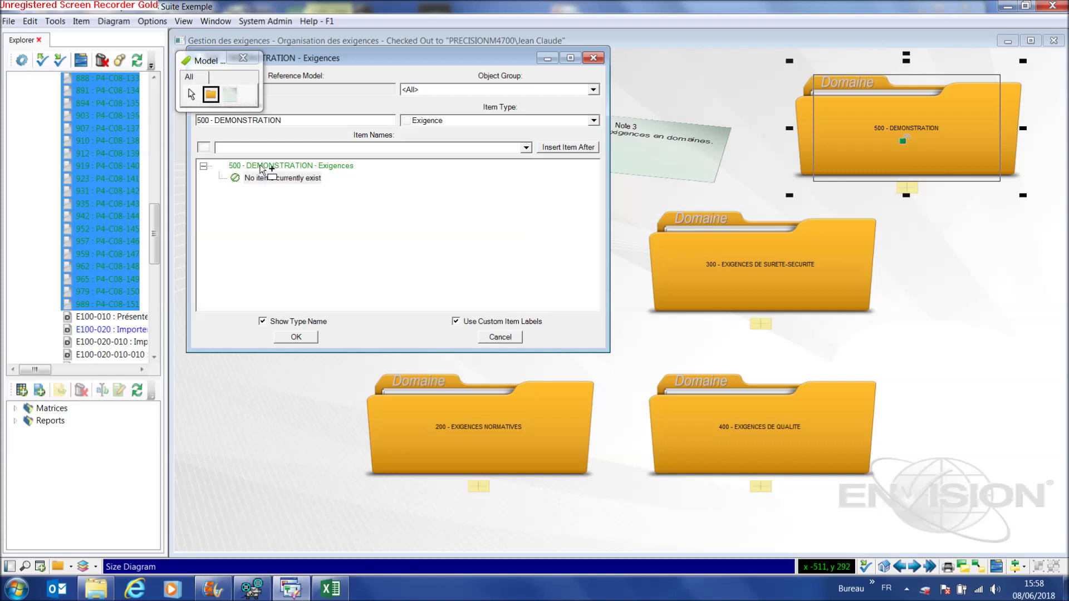
drag(260, 169, 261, 169)
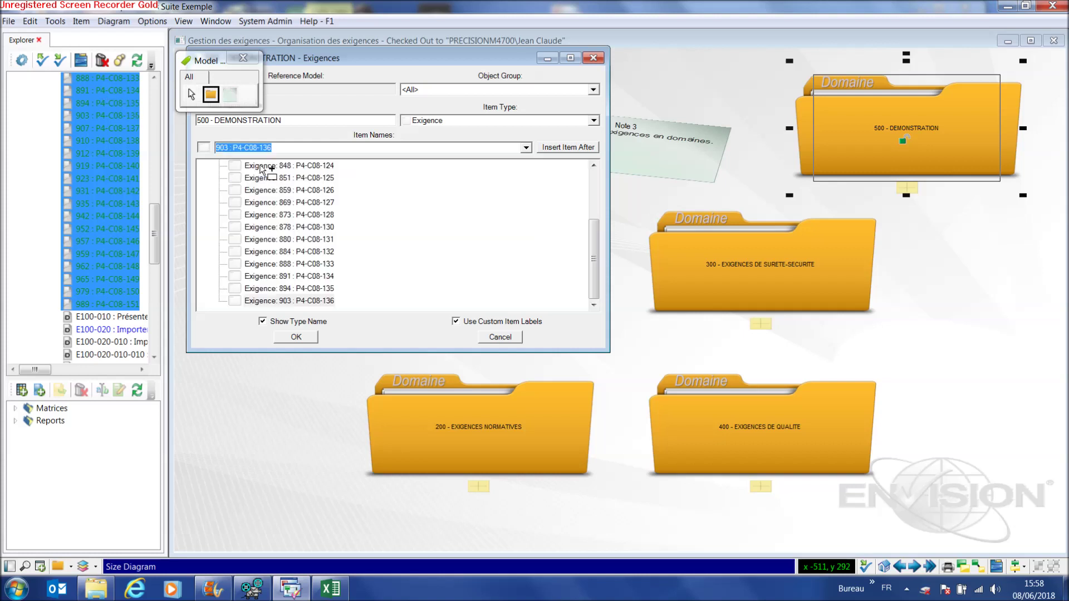
click(296, 337)
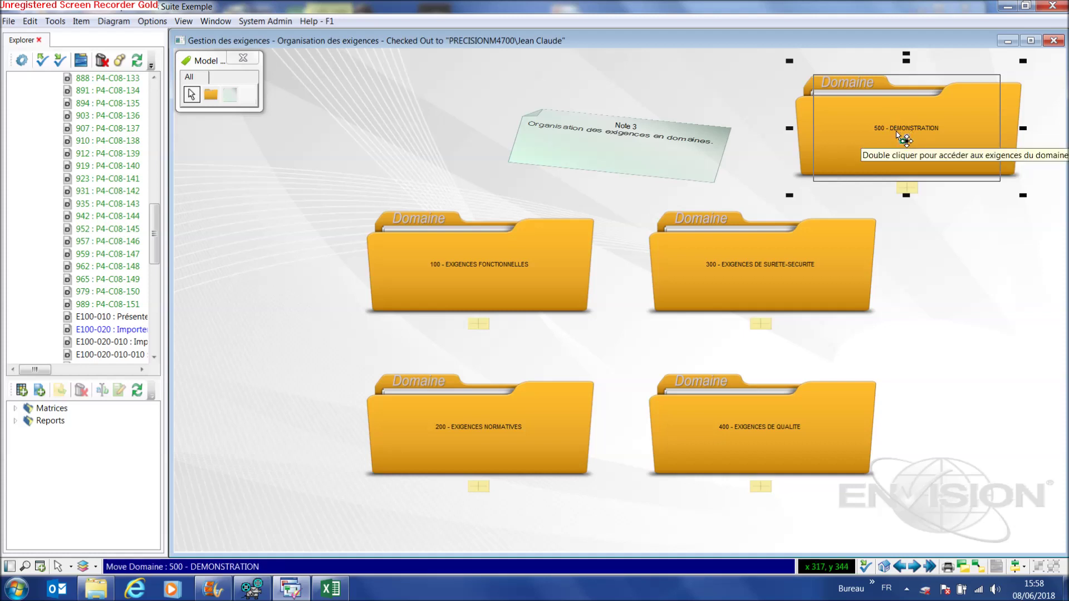
double_click(903, 137)
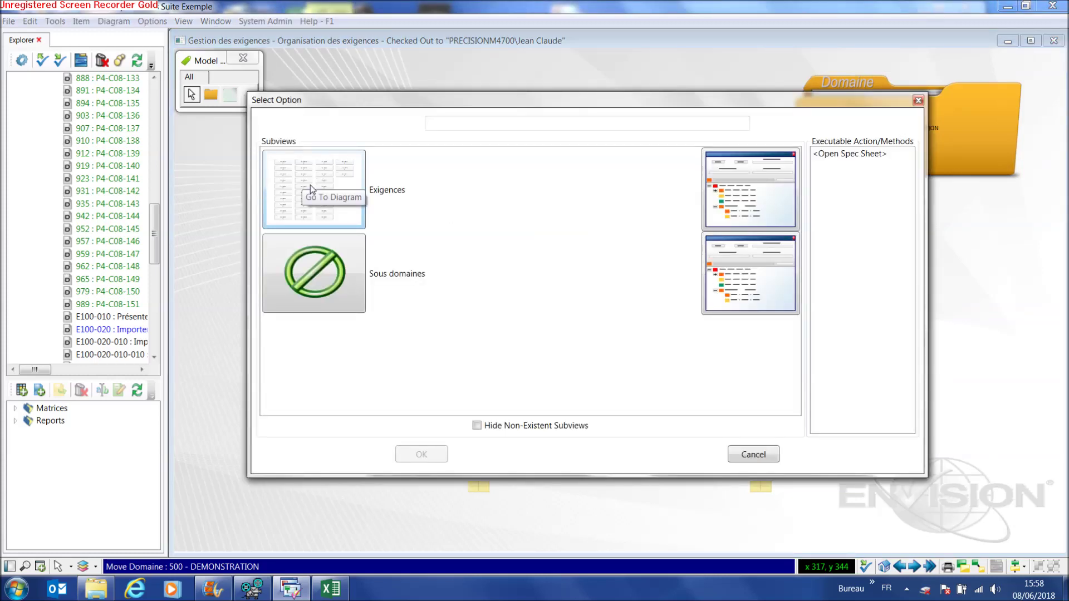
click(310, 185)
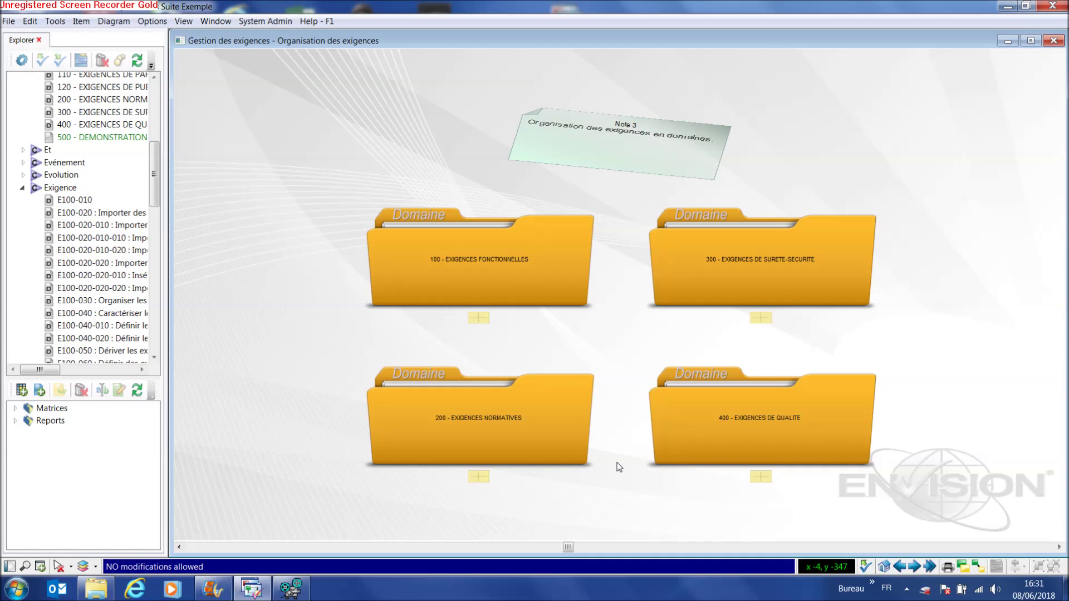
- Open the Exigences subview of domain 100 - EXIGENCES FONCTIONNELLES and view the spec sheet of requirement E100-010
double_click(508, 265)
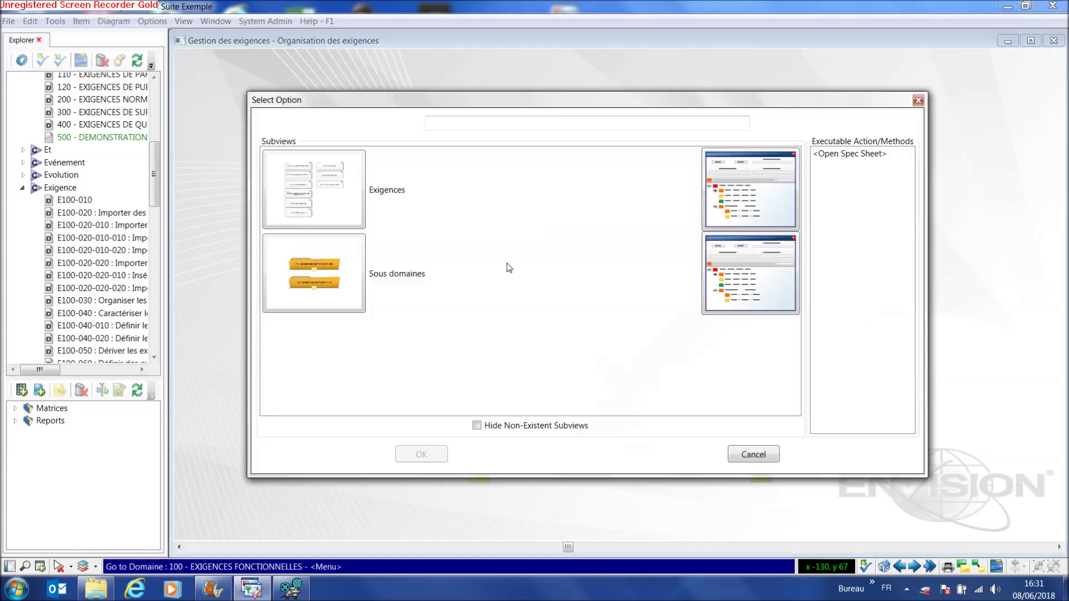
click(320, 187)
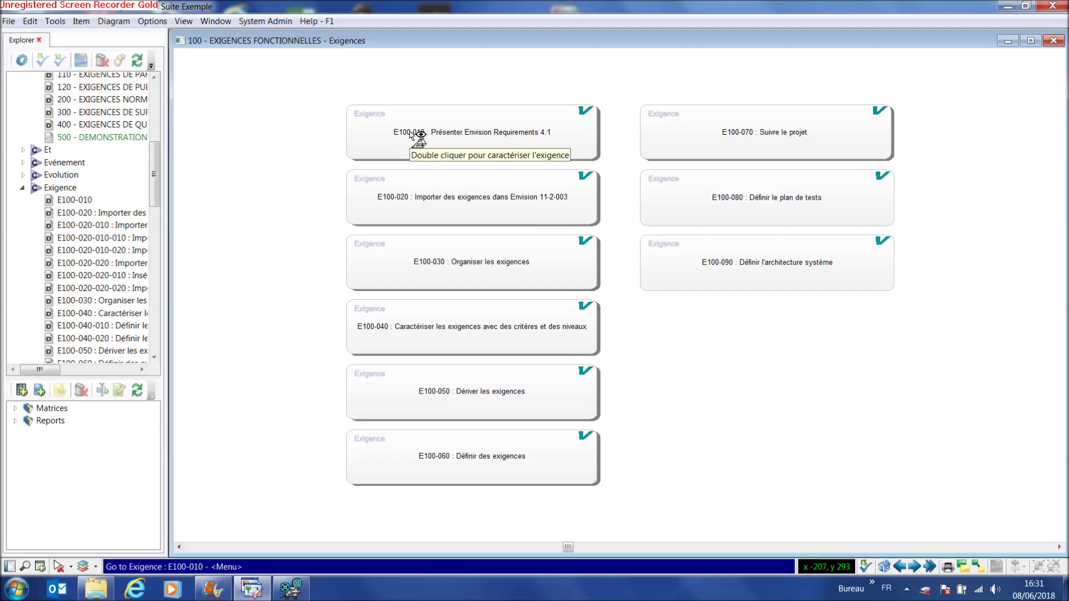
right_click(498, 135)
click(408, 142)
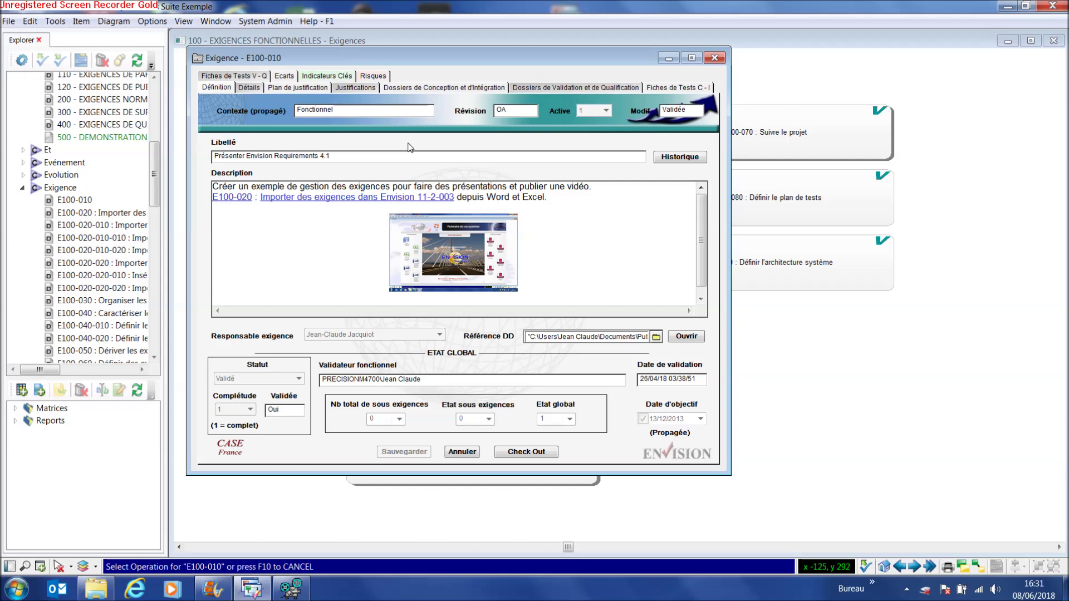
- Review the Détails and Définition pages of requirement E100-010's spec sheet
click(249, 88)
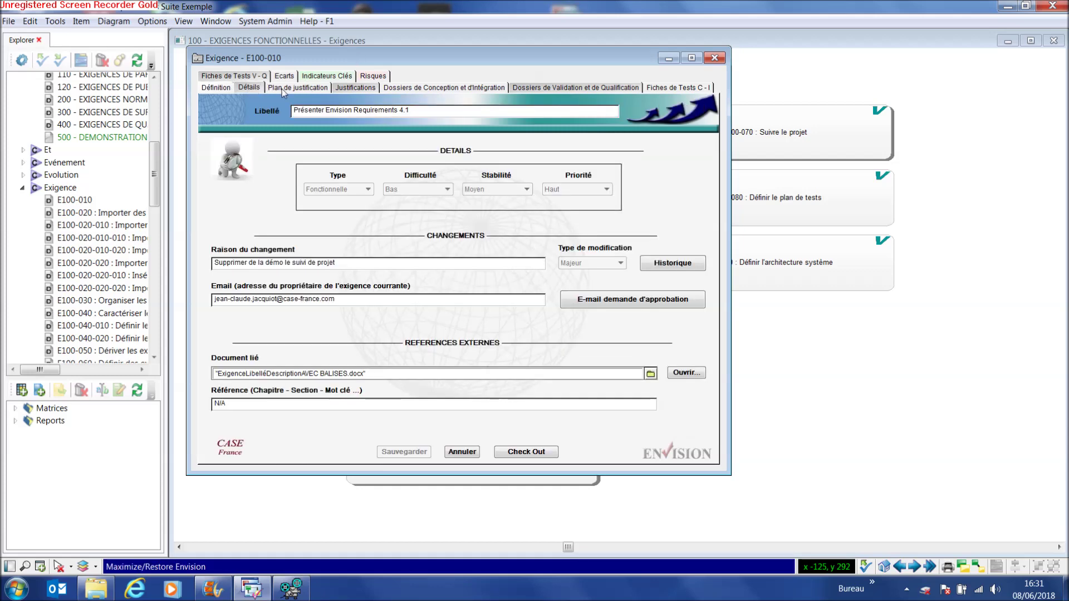
click(285, 89)
click(213, 87)
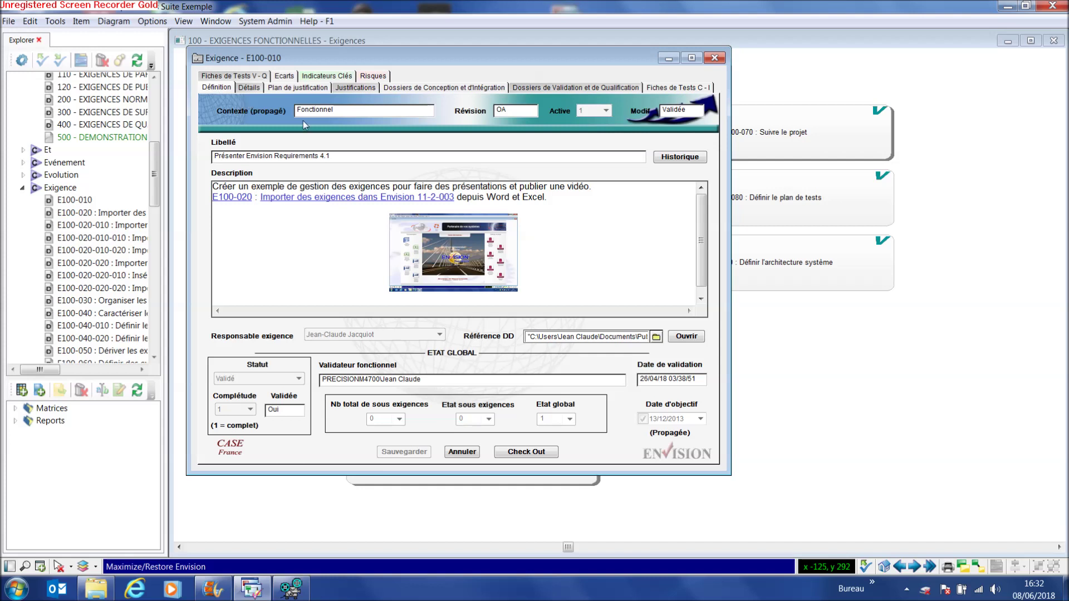
click(349, 156)
- Check out requirement E100-010, look over its Détails page and close the spec sheet, saving the changes
click(526, 452)
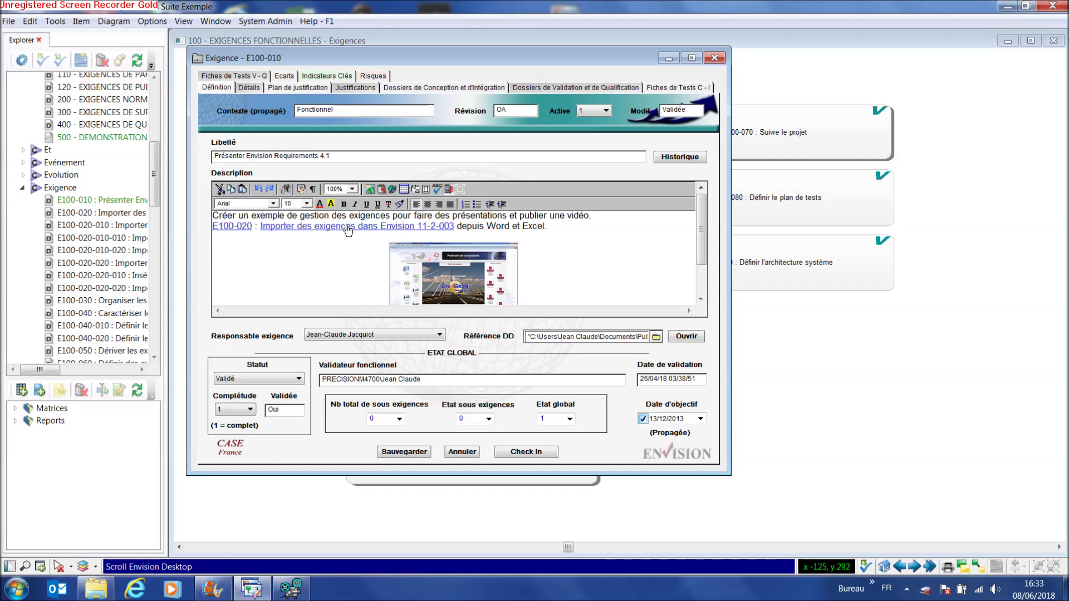
click(248, 89)
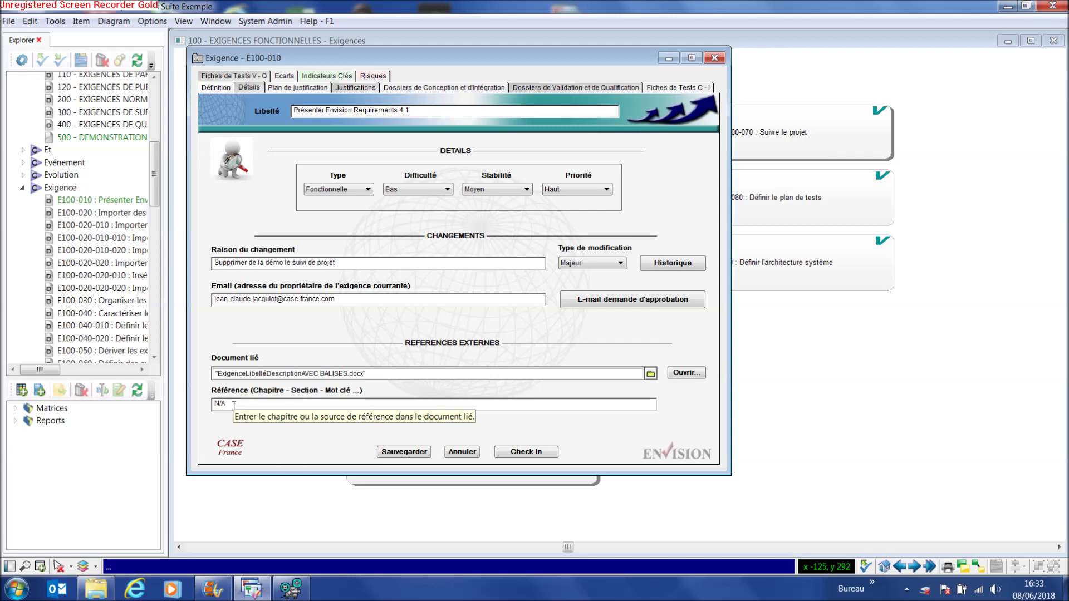
click(212, 88)
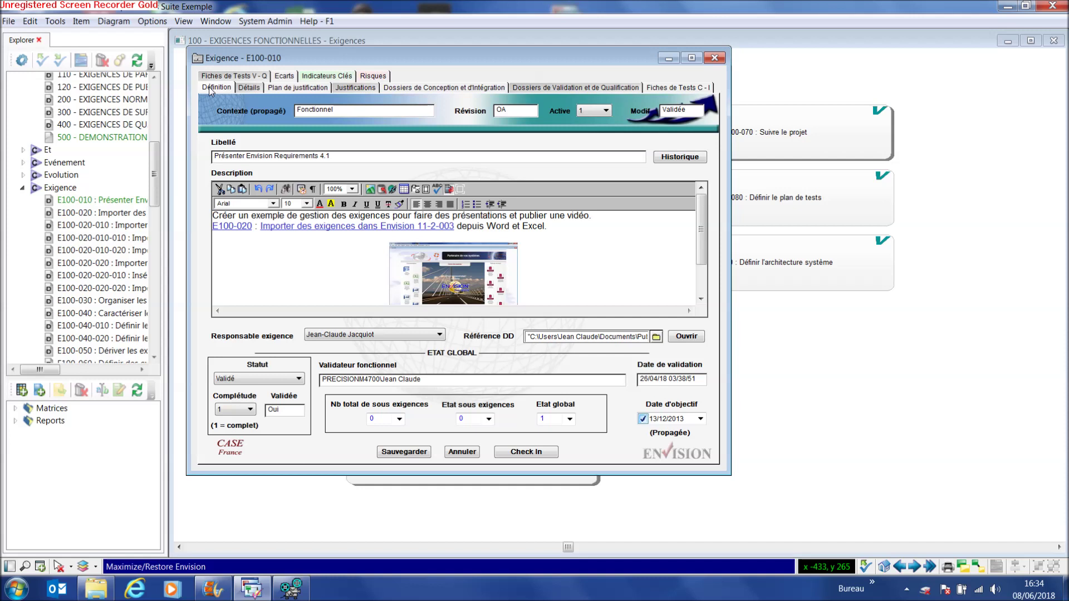
click(462, 452)
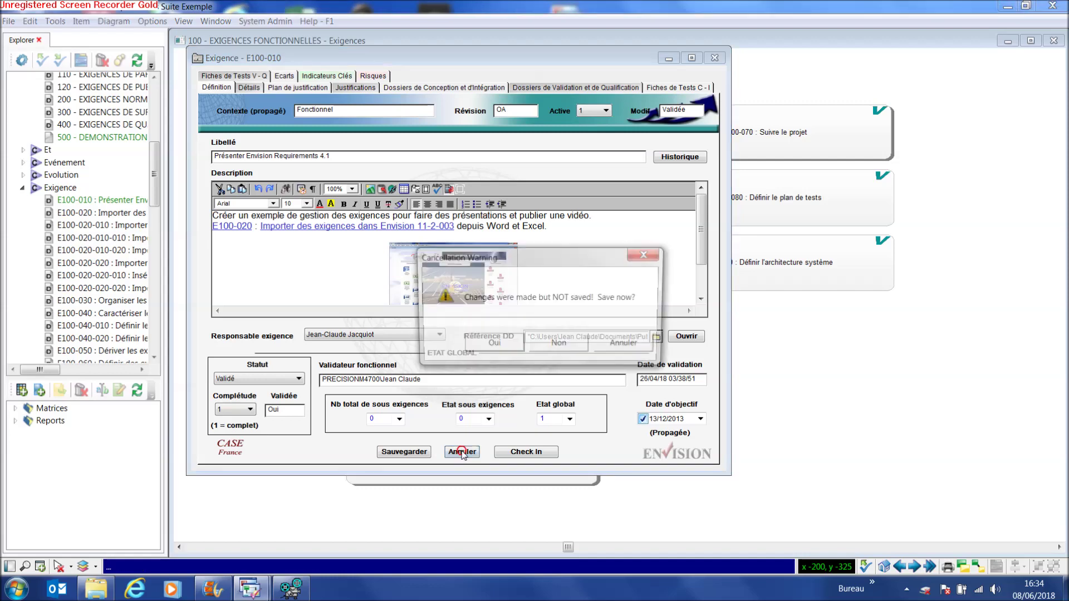
click(493, 345)
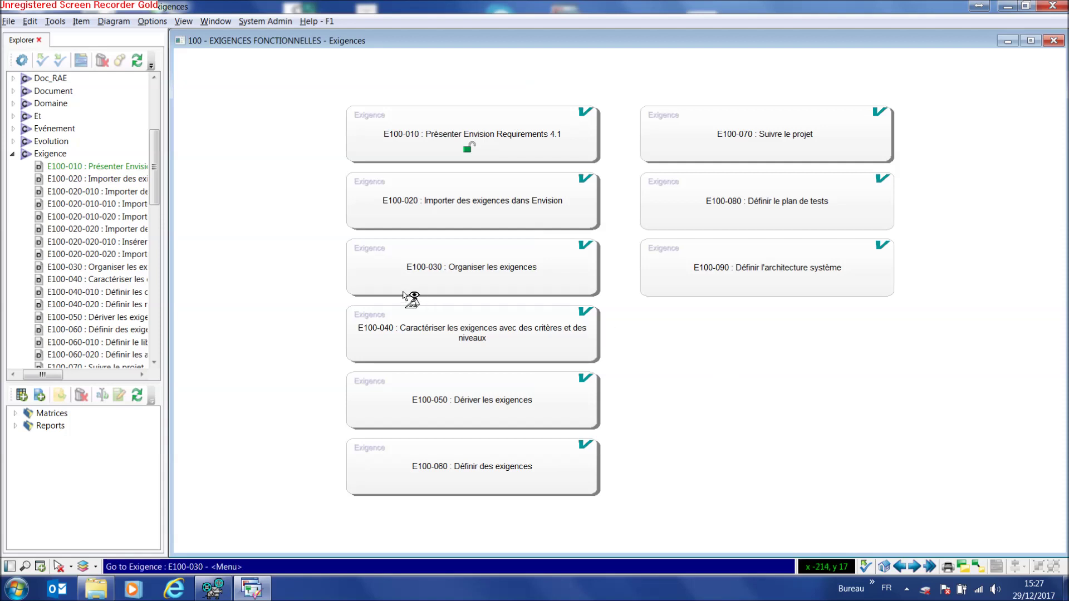
- Open the class definition of the Exigence object in the EXIGENCE model and look through its attributes
click(253, 22)
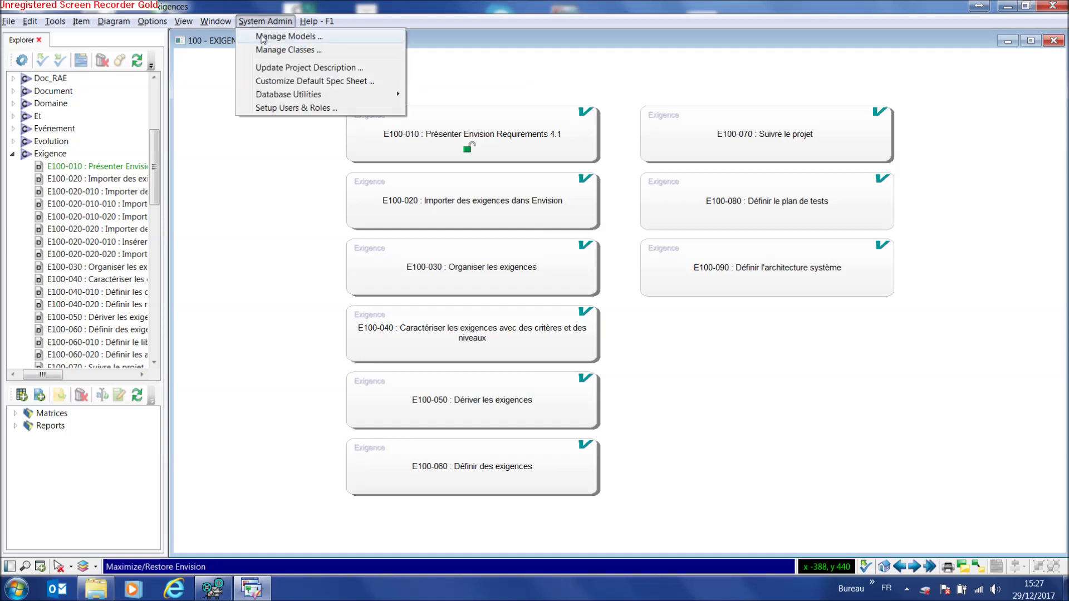
click(262, 37)
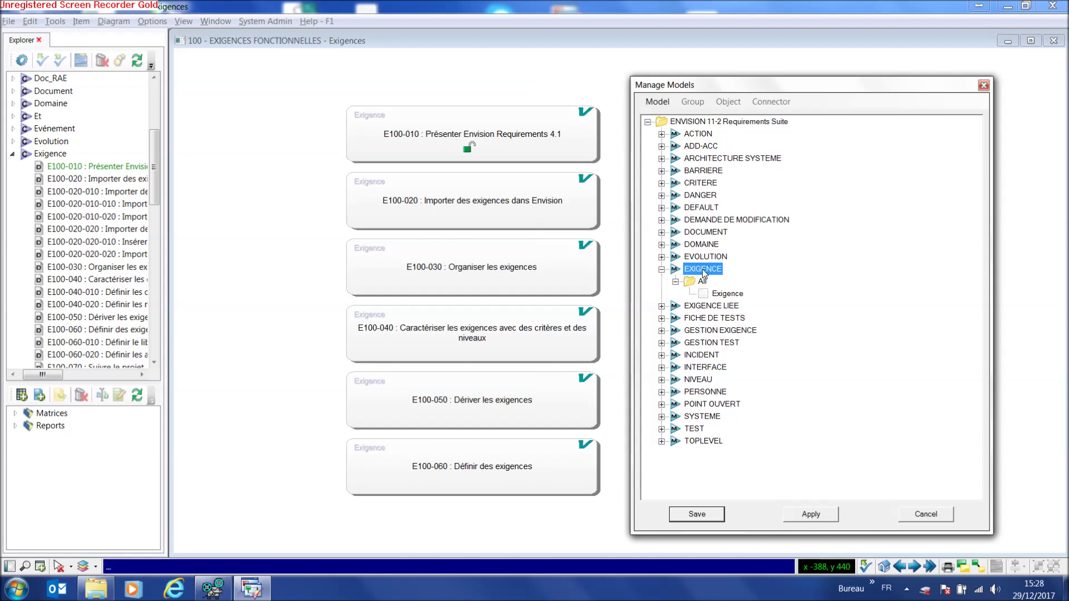
click(727, 294)
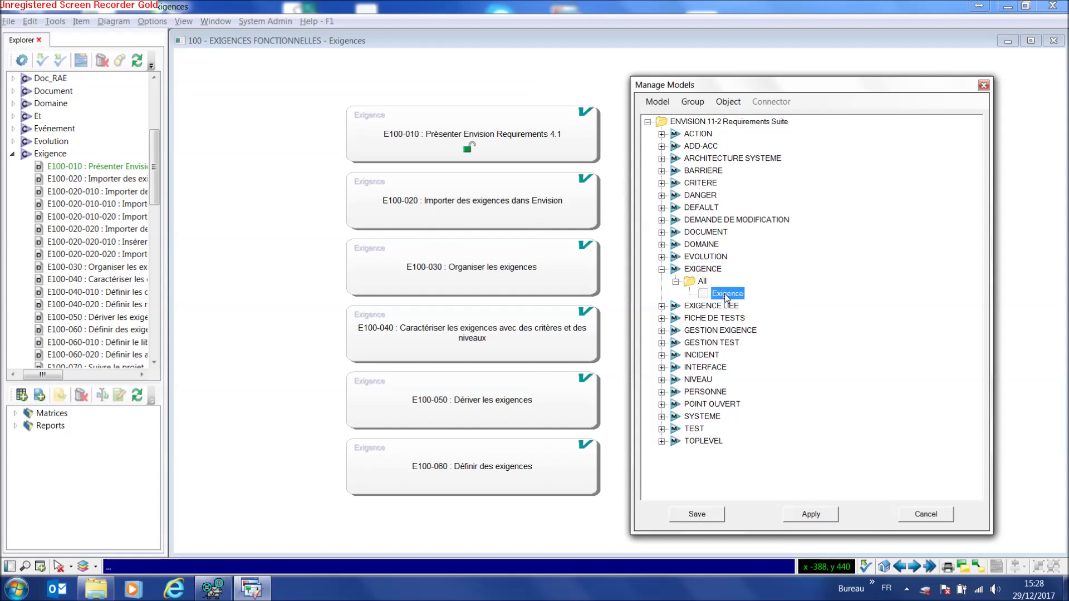
double_click(726, 294)
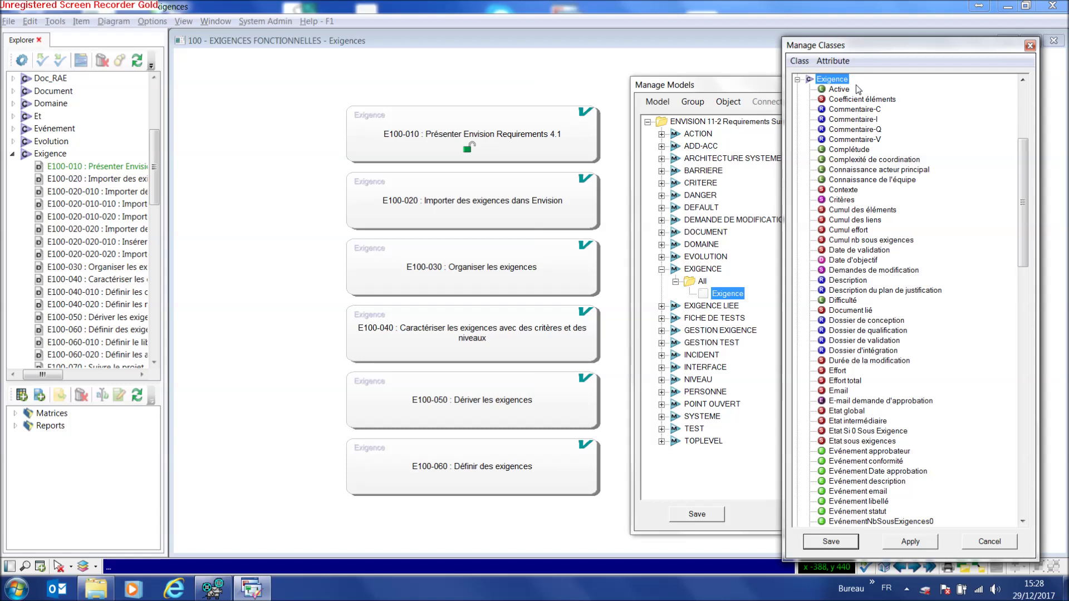
click(840, 99)
click(846, 120)
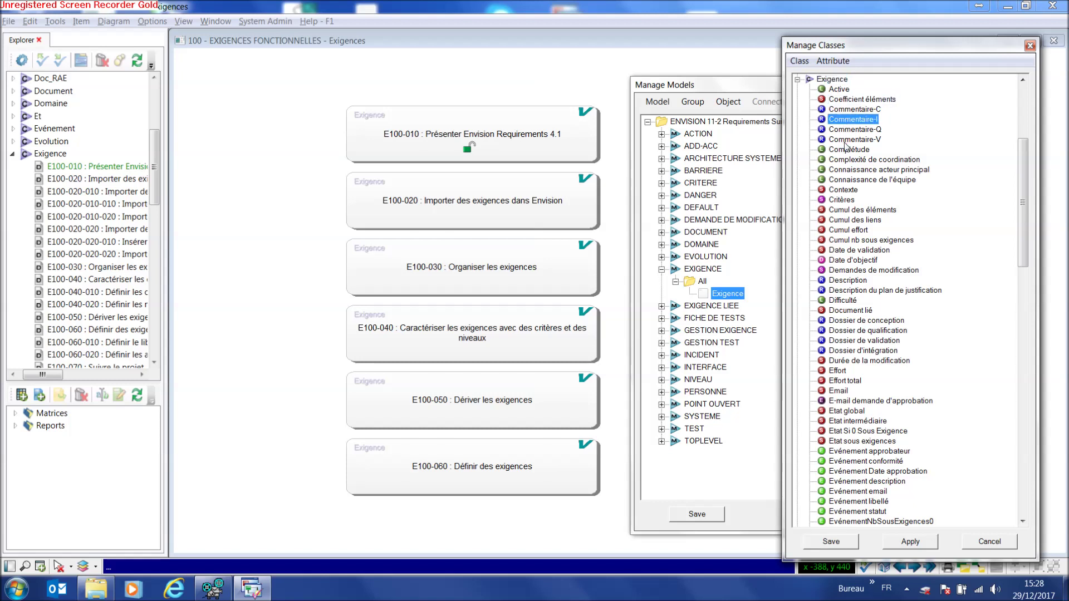
click(846, 139)
click(847, 160)
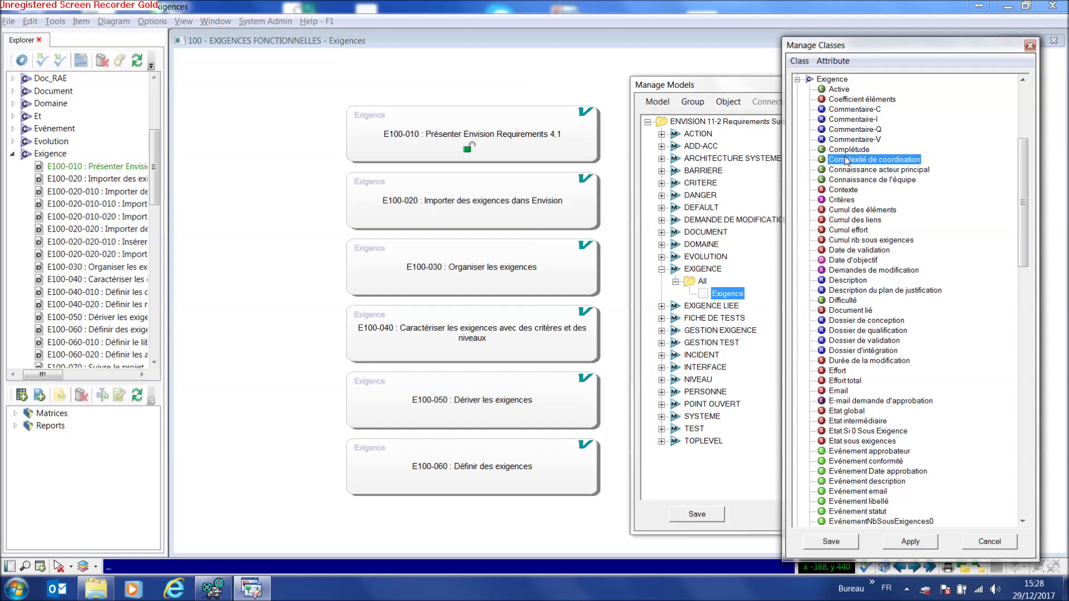
- Add a new attribute named Démo to the Exigence class
click(838, 79)
right_click(837, 81)
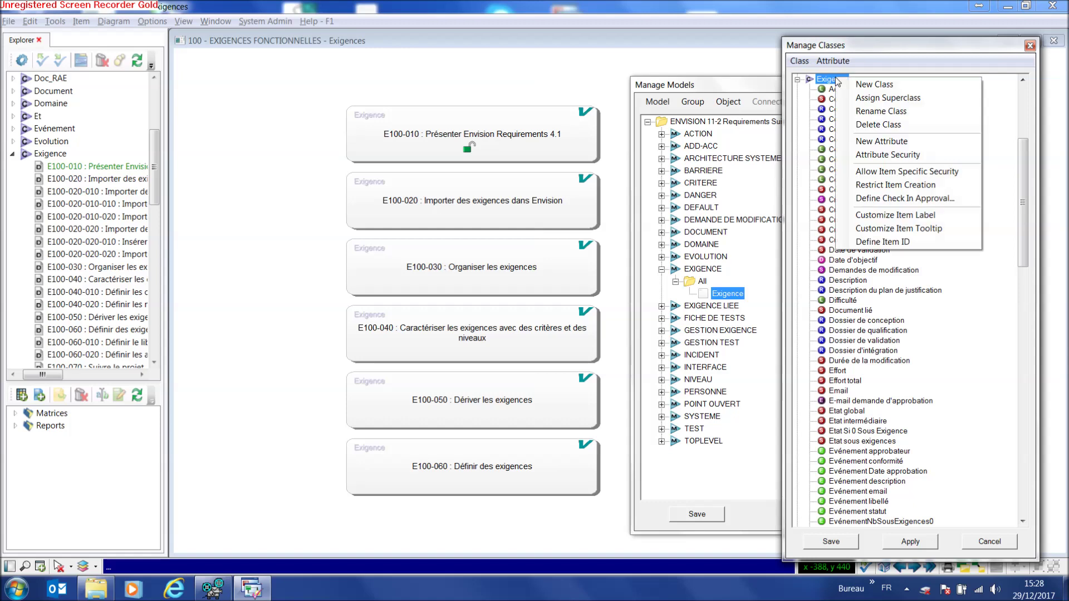
click(873, 142)
text(Démo)
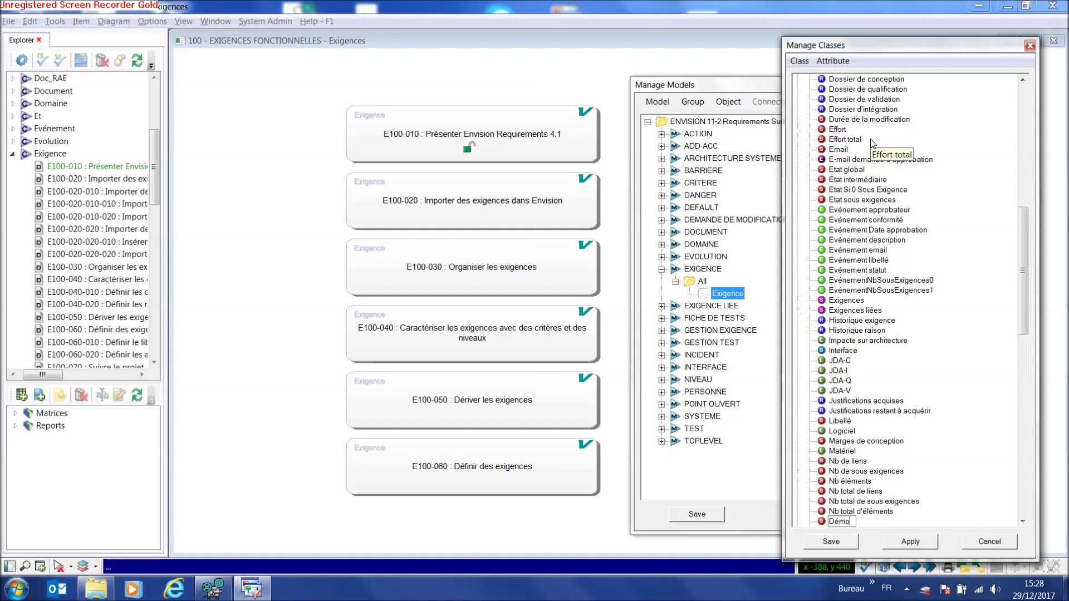
key(Return)
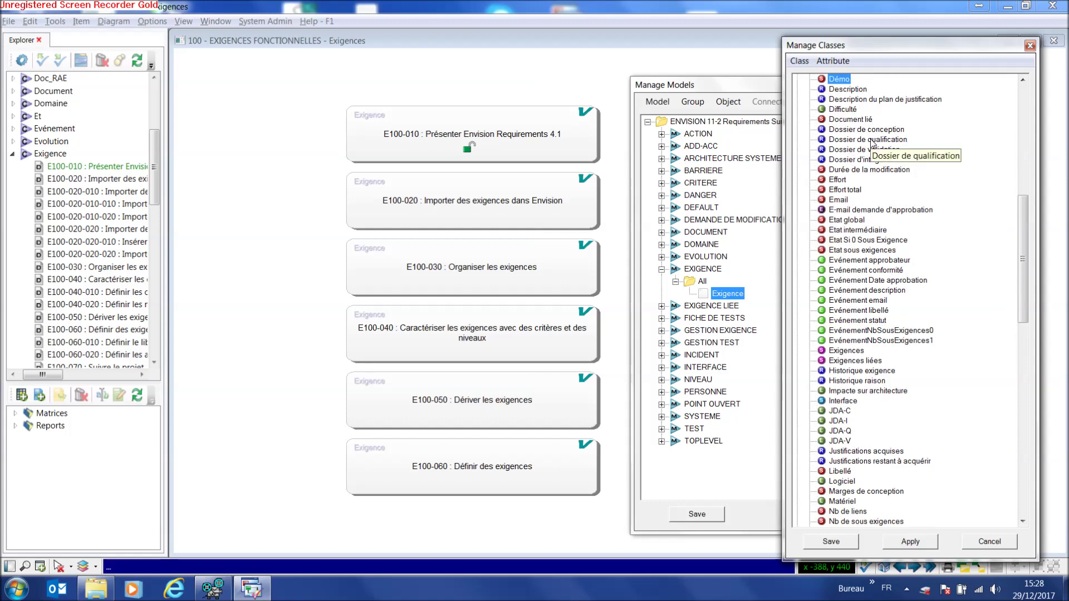
- Define the Démo attribute as a Simple Attribute and save its definition
double_click(840, 79)
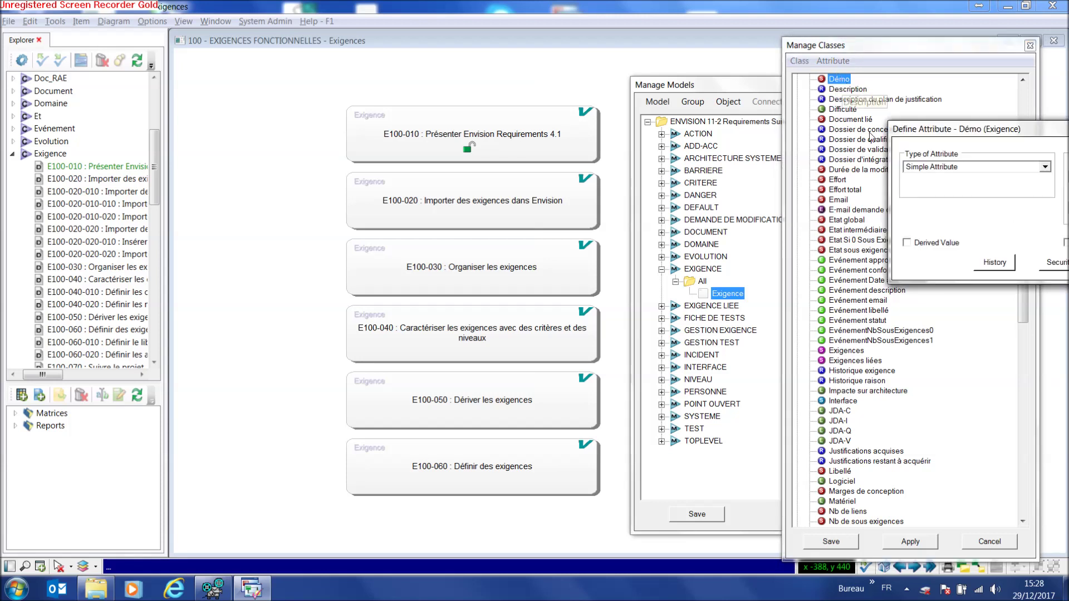
drag(1024, 132, 736, 126)
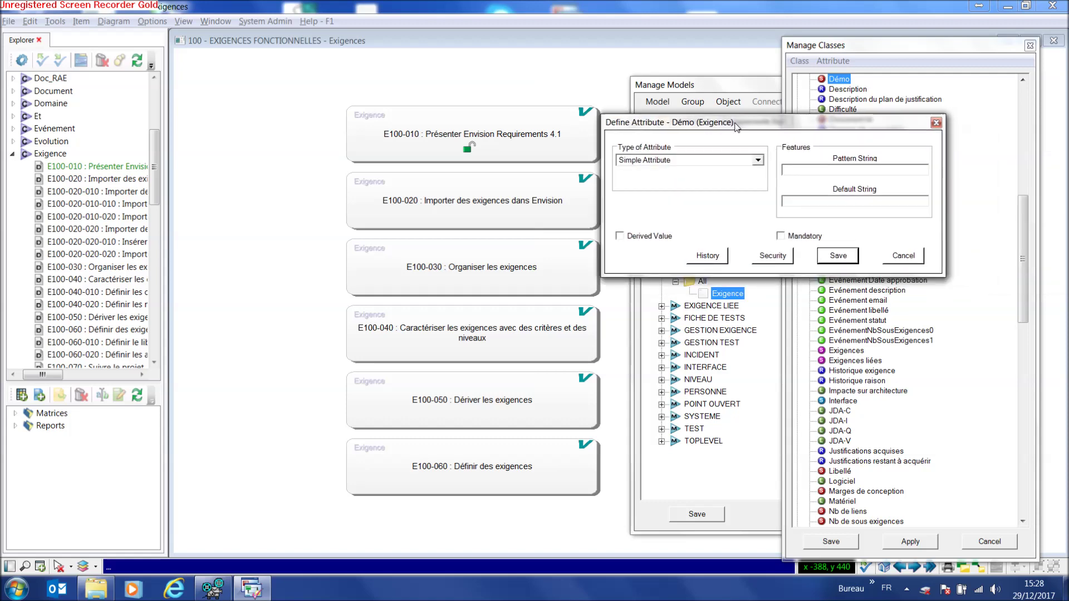
click(758, 160)
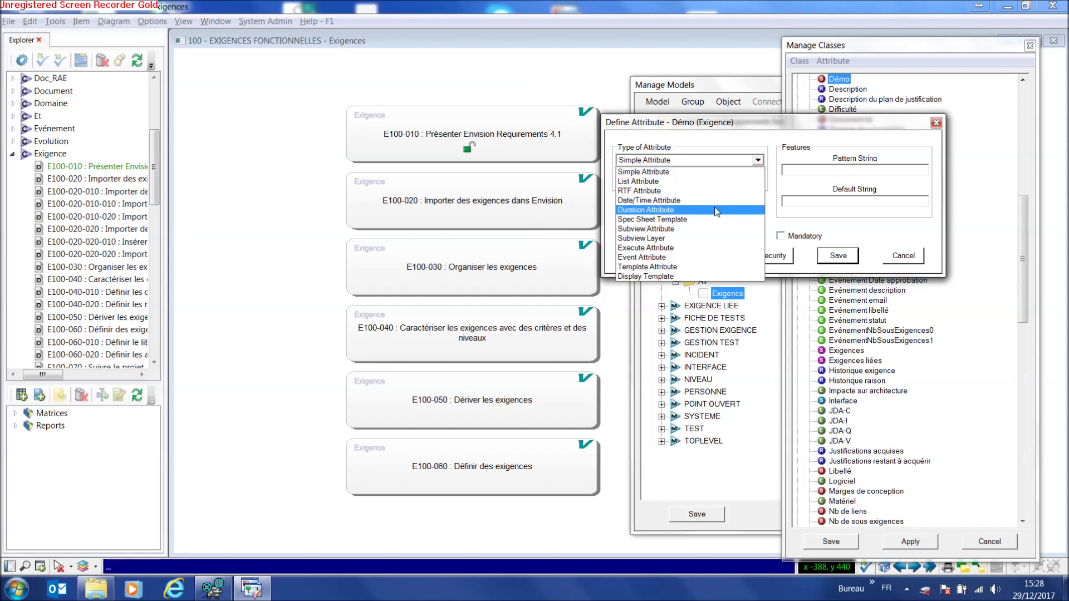
click(686, 172)
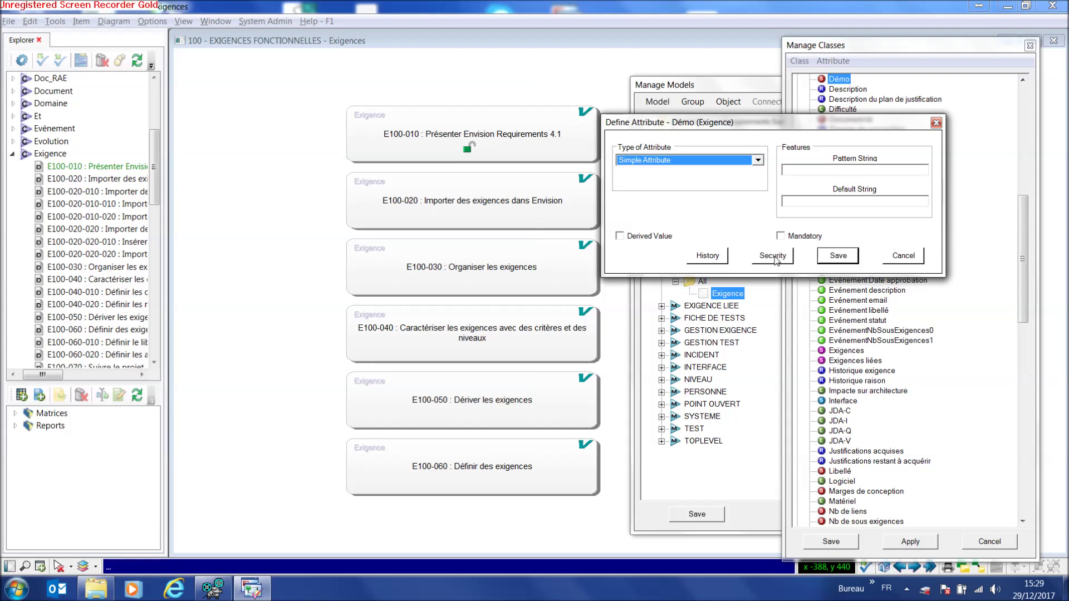
click(840, 257)
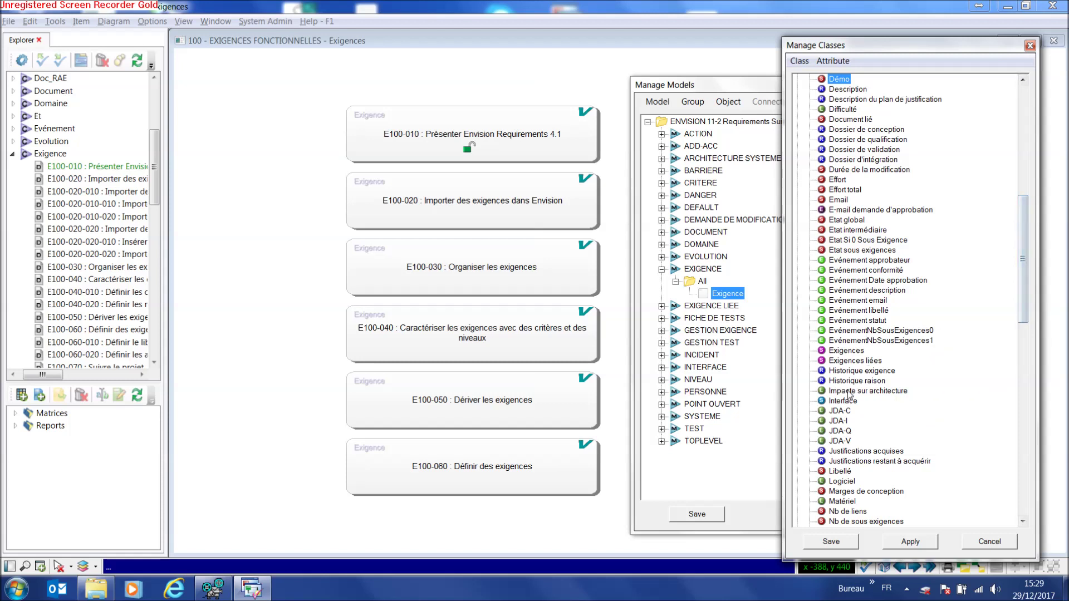
- Open the spec sheet template of the Interface attribute for customizing, committing the changes to the Exigence class
click(843, 402)
double_click(843, 402)
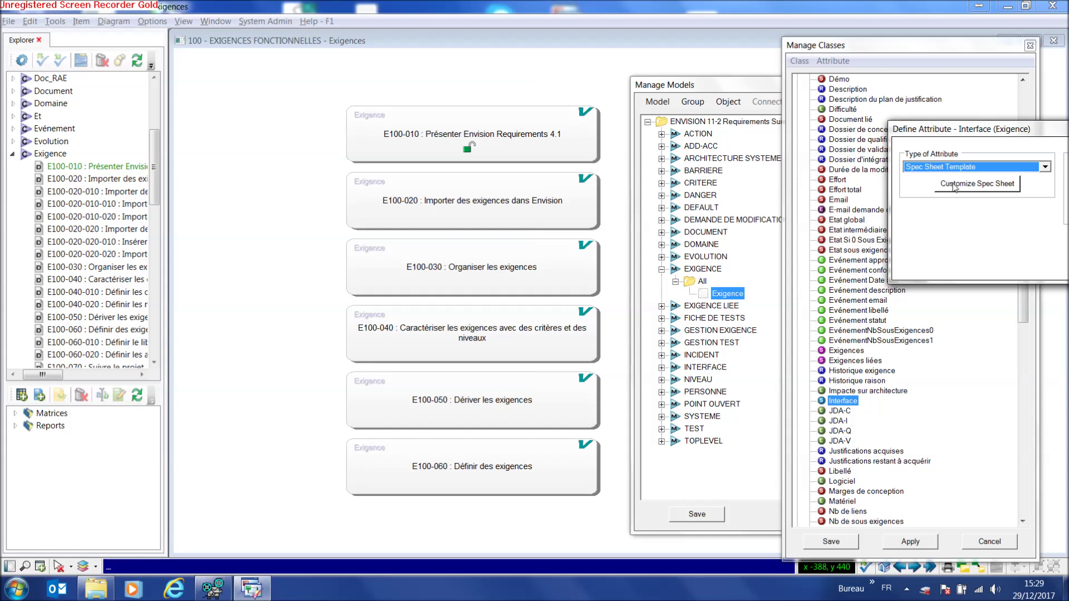
click(956, 187)
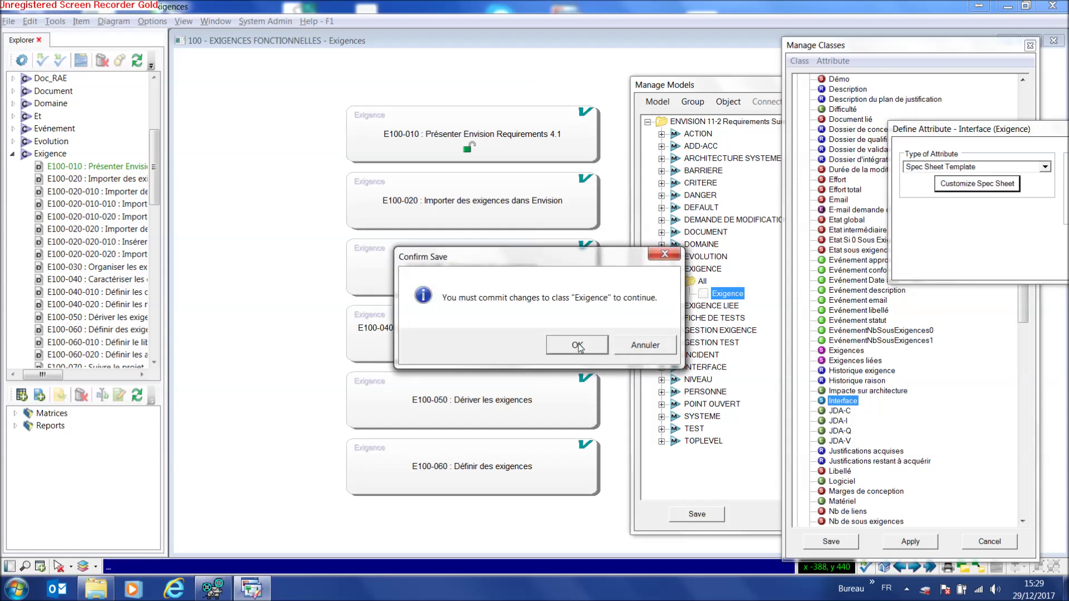
click(577, 345)
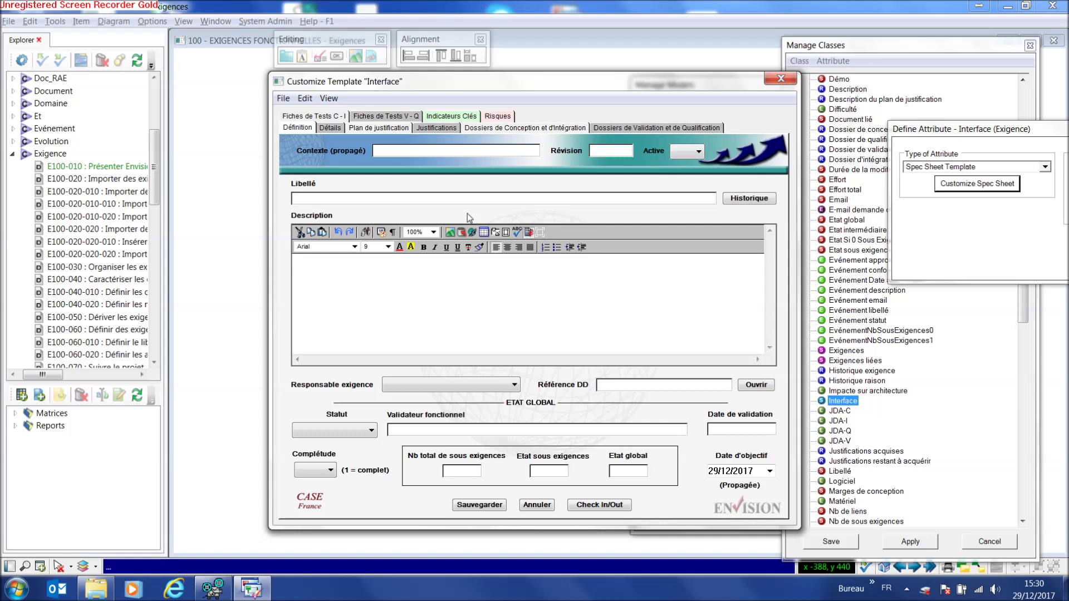
- Increase the template's number of tabs to 11 and title the added tab Démo
right_click(352, 129)
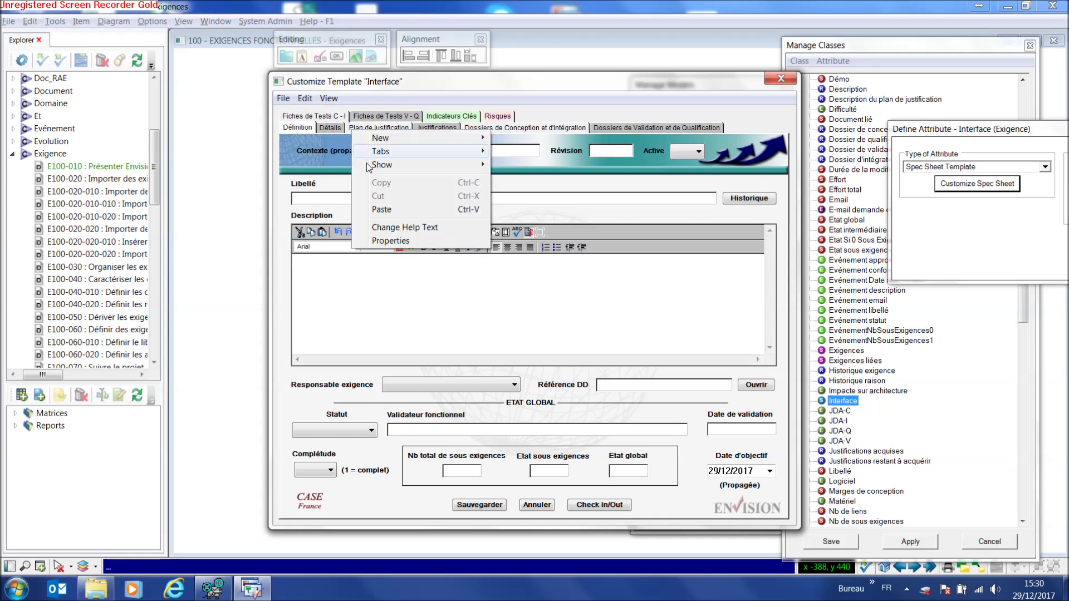
click(396, 240)
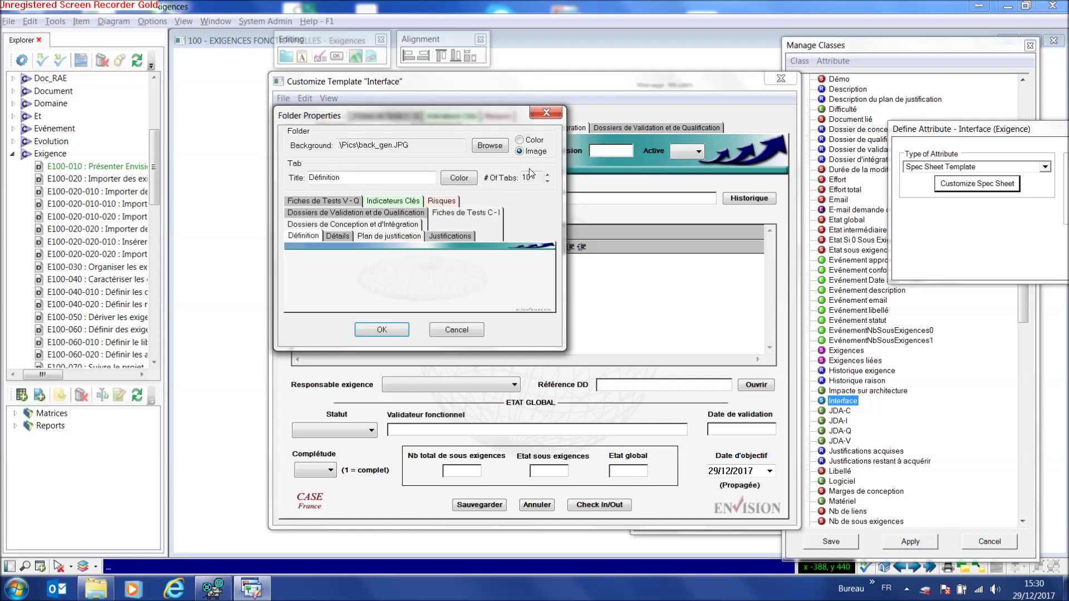
click(547, 174)
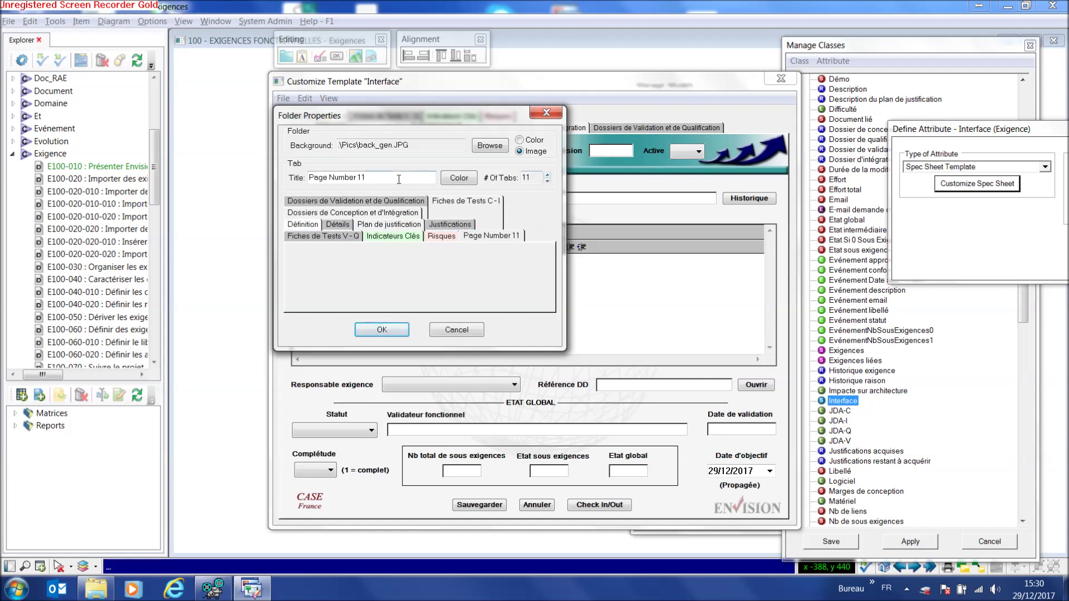
drag(399, 180, 270, 178)
text(Démo)
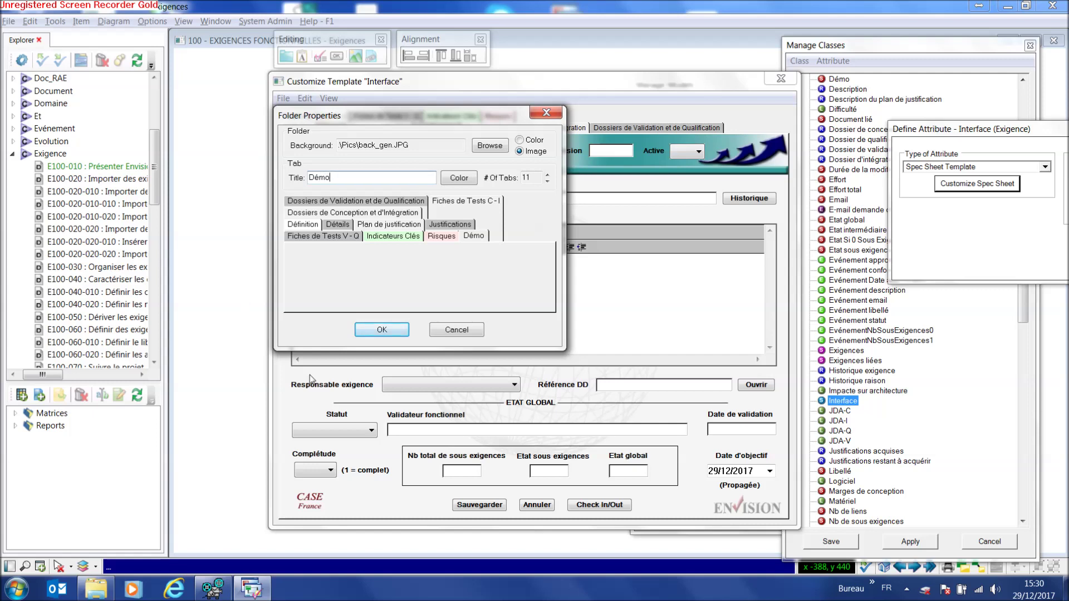
click(393, 330)
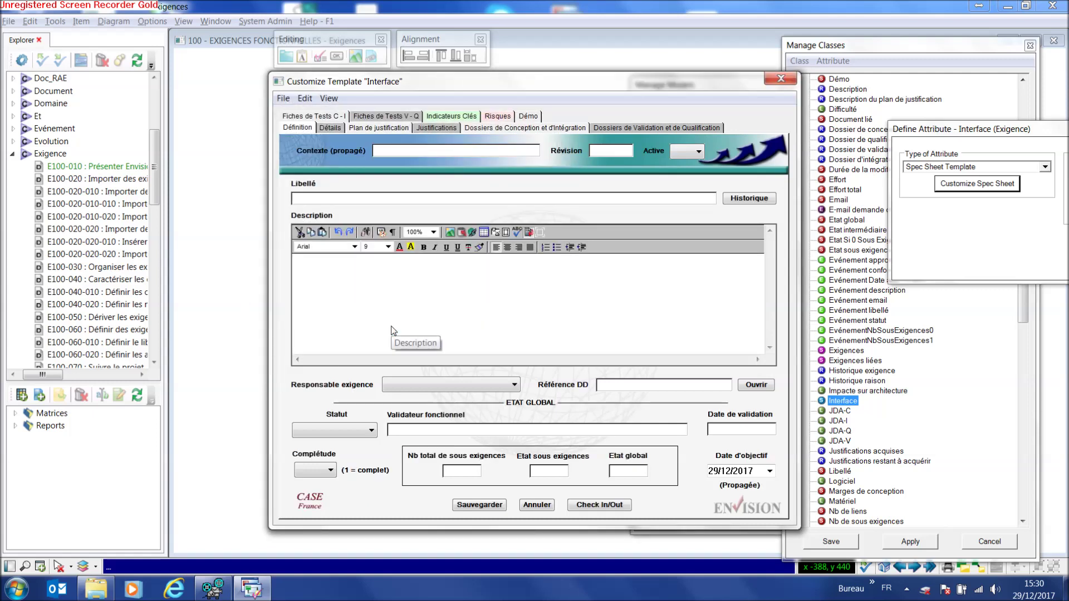
- Place the Démo attribute with its label and field near the upper left of the Démo page, and return to the Définition page
click(532, 118)
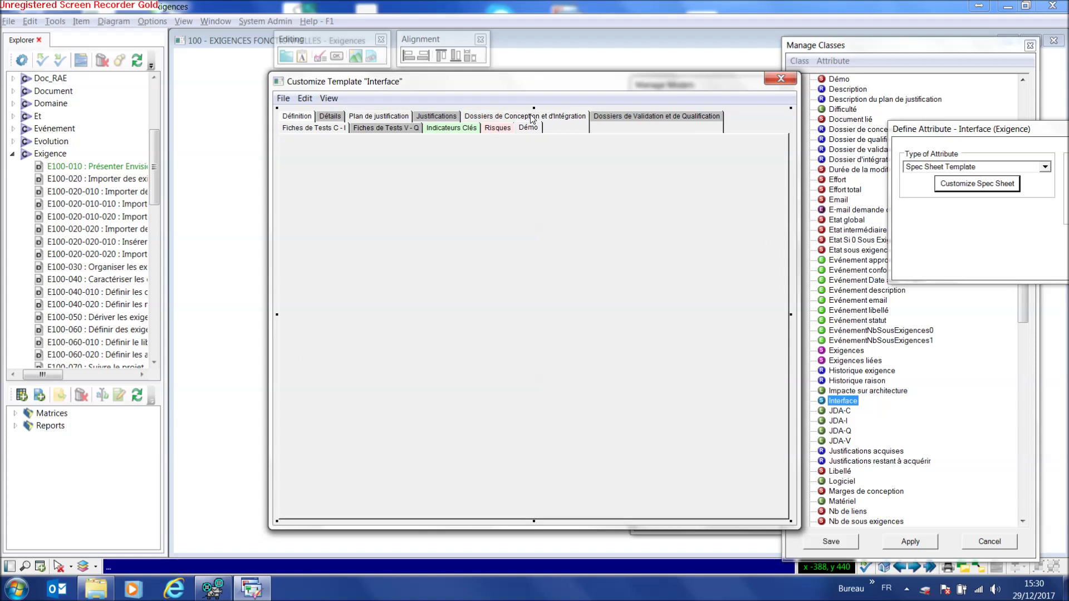
click(321, 57)
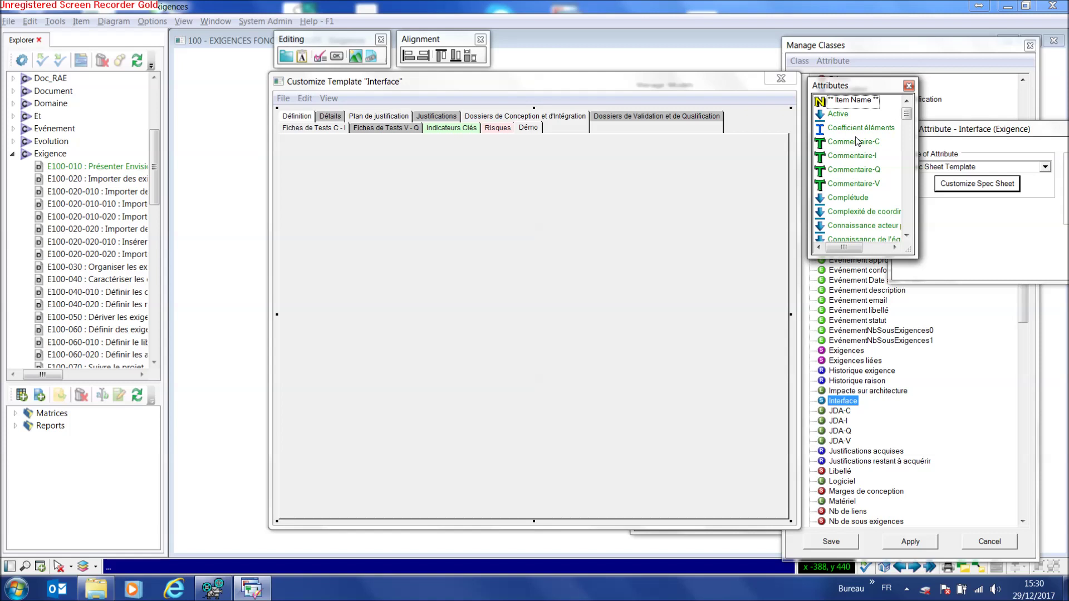
drag(908, 115, 911, 132)
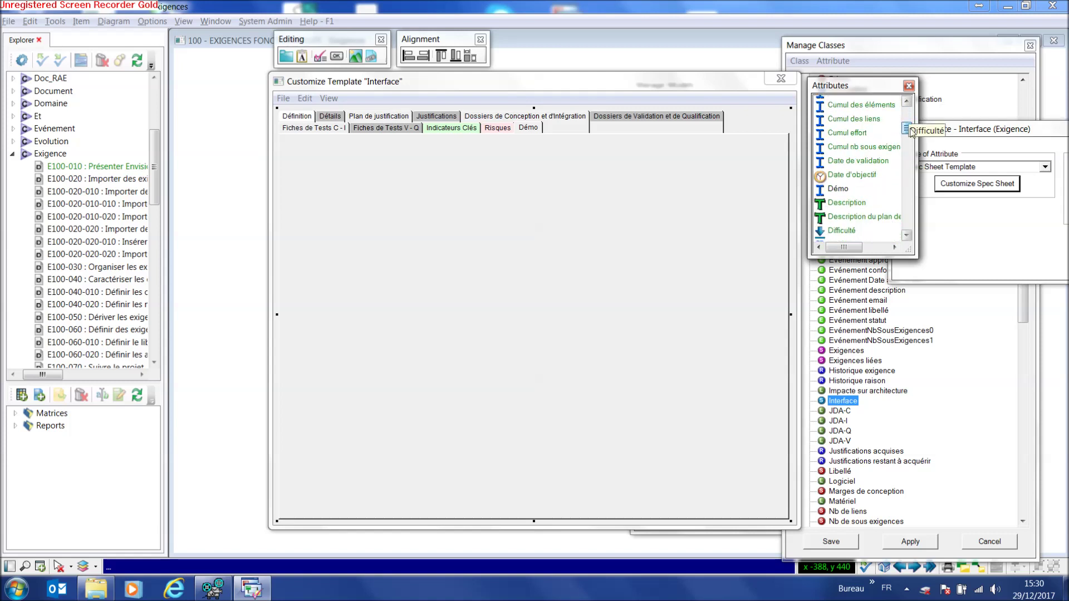
click(843, 191)
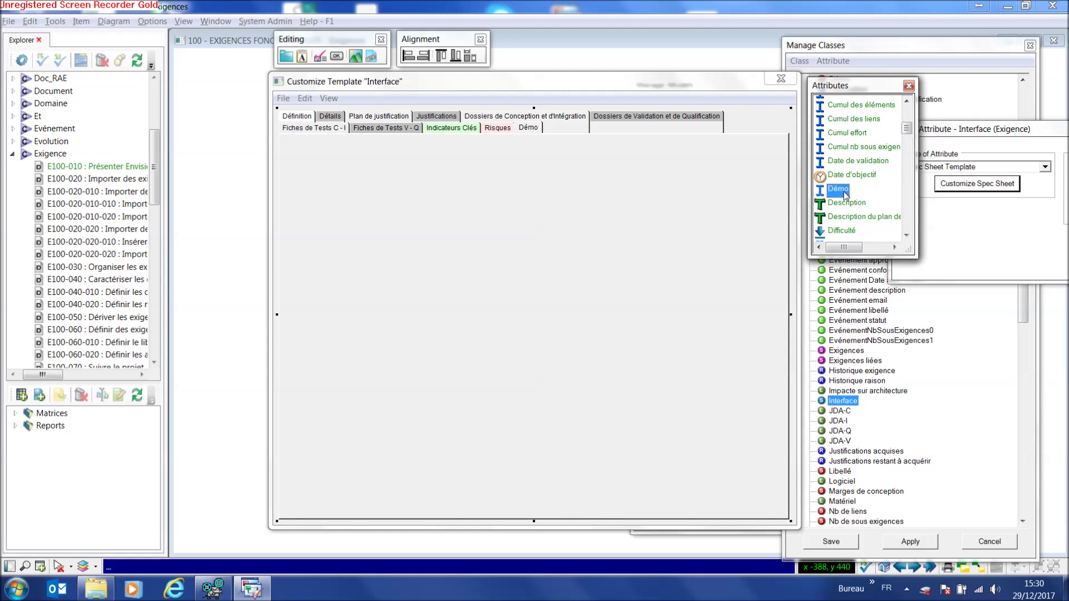
drag(845, 193, 793, 199)
drag(400, 169, 328, 158)
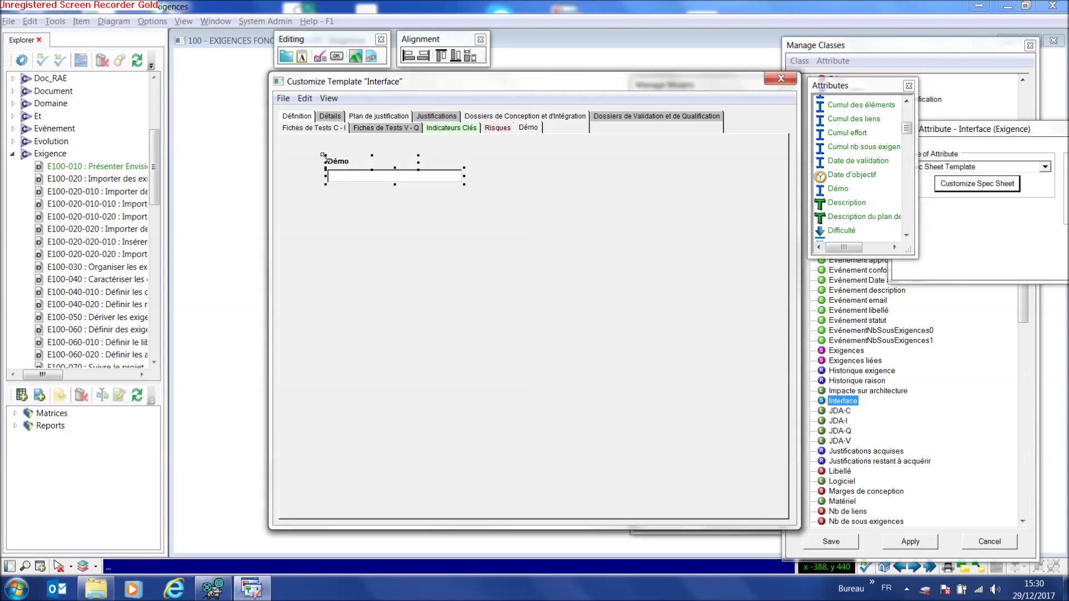
click(296, 116)
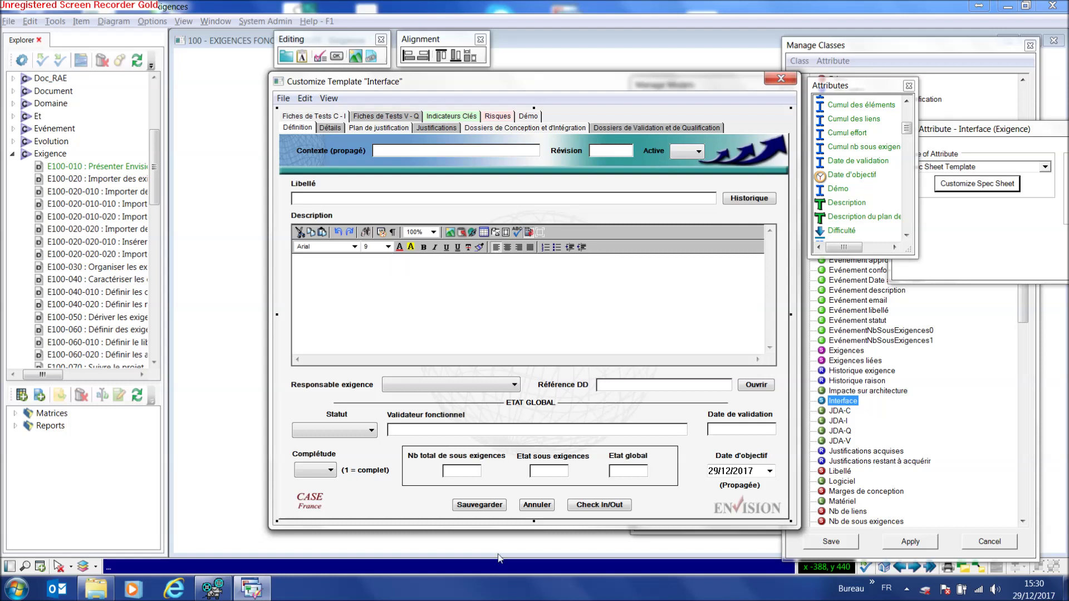
- Try to carry the Sauvegarder, Annuler and Check In/Out buttons from the Définition page over to the Démo page
click(496, 507)
shift+click(526, 505)
shift+click(605, 506)
click(533, 117)
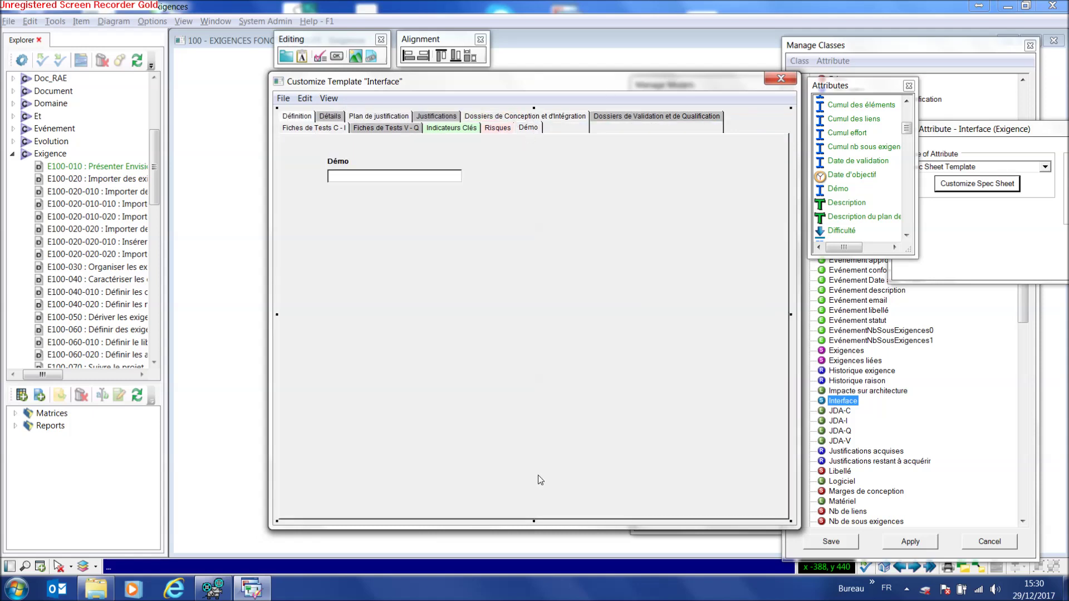
- Add the Définition page's Sauvegarder, Annuler and Check In/Out buttons to the Démo page of the template
click(296, 117)
click(477, 506)
ctrl+click(533, 505)
ctrl+click(585, 503)
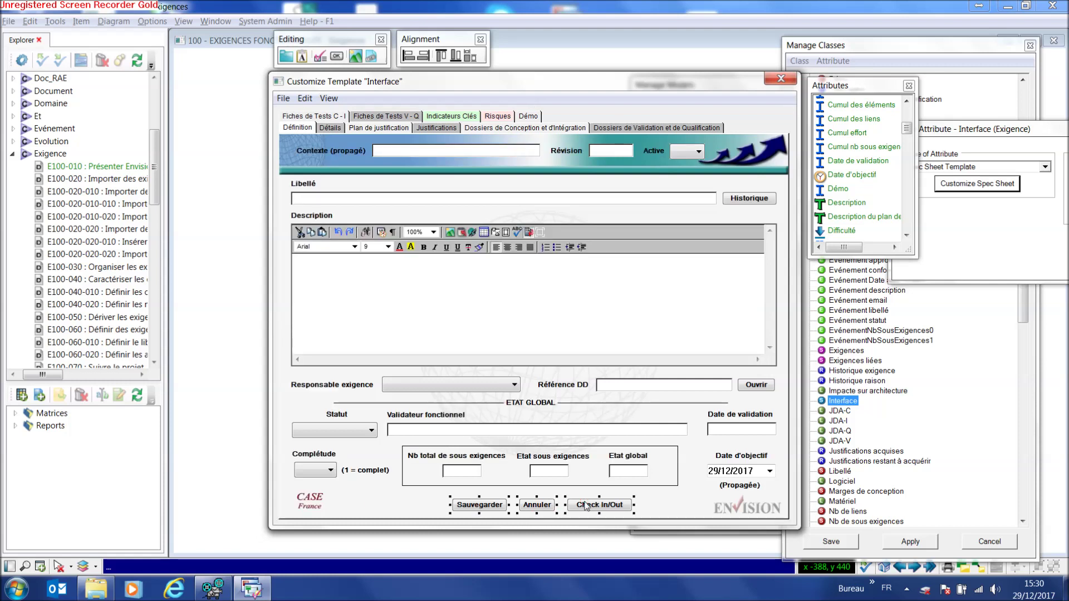
click(529, 119)
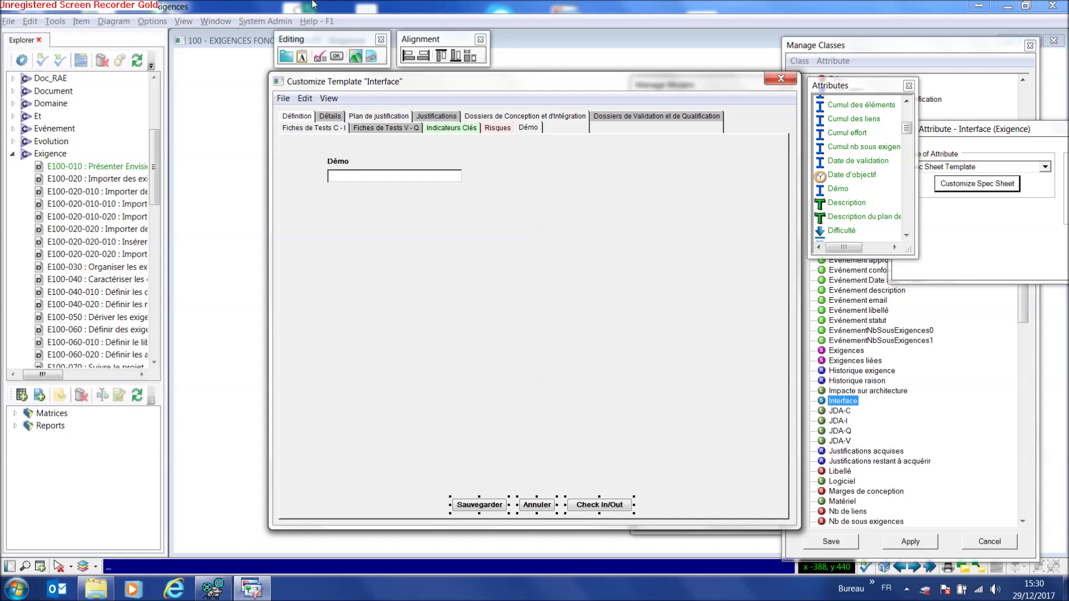
- Save and close the customized Interface template, and save the attribute, class and model definitions
click(284, 99)
click(302, 114)
click(284, 99)
click(298, 162)
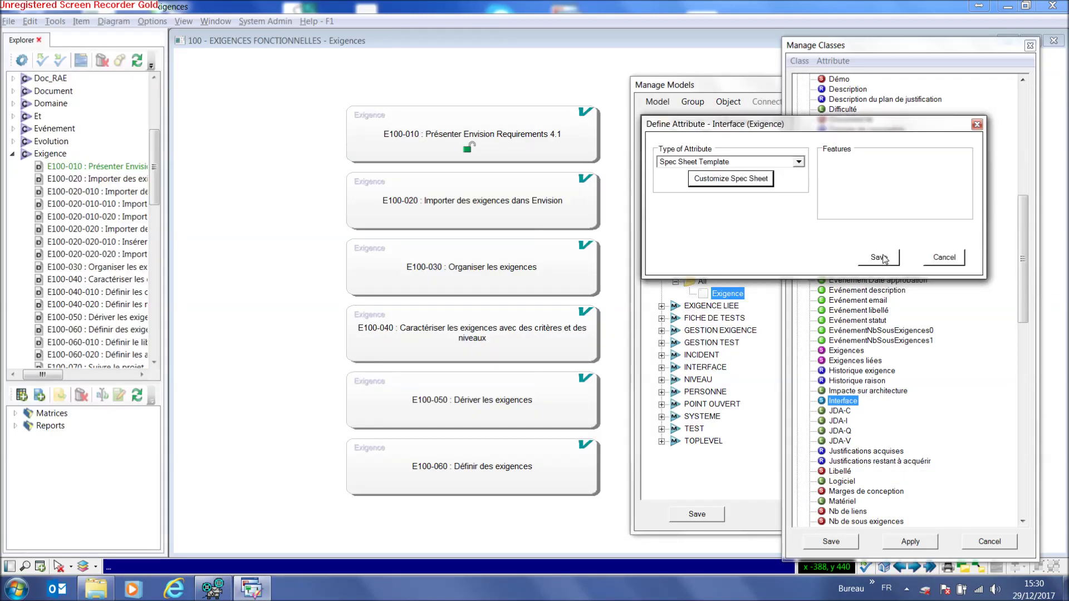
click(879, 257)
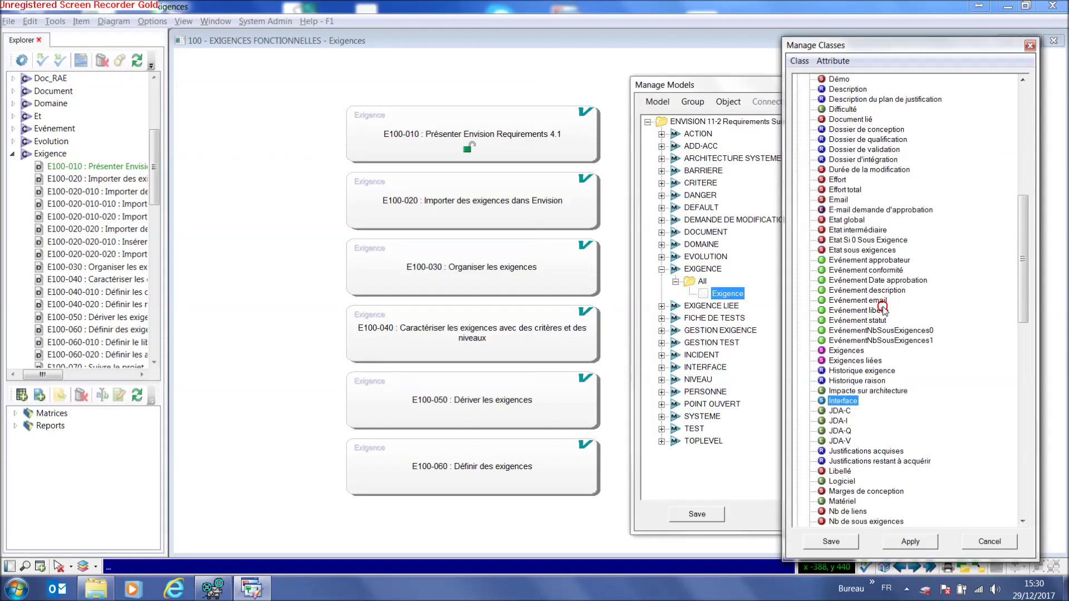
click(831, 542)
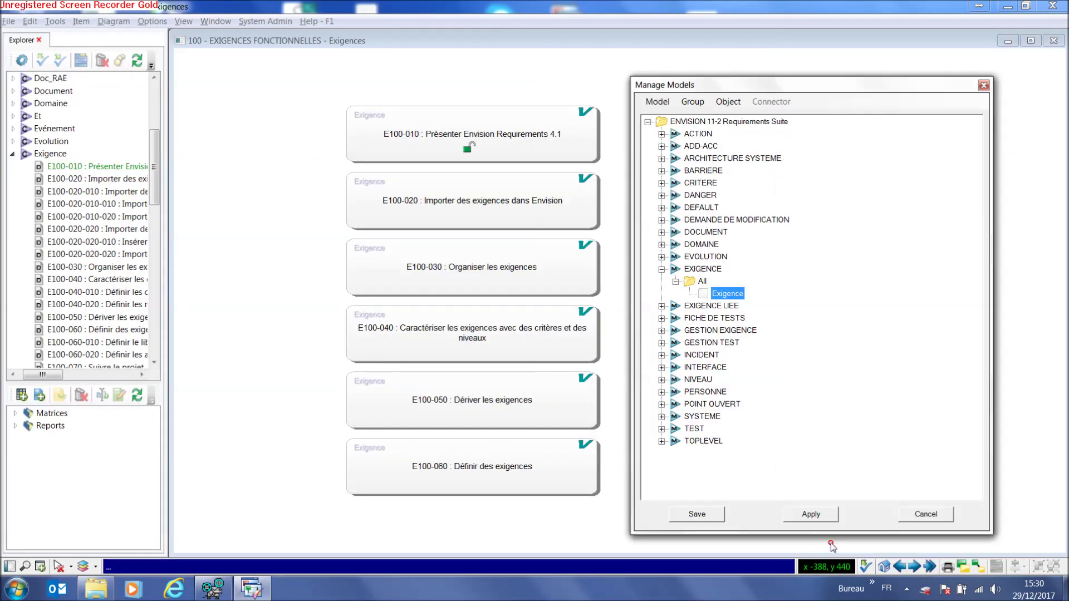
click(696, 514)
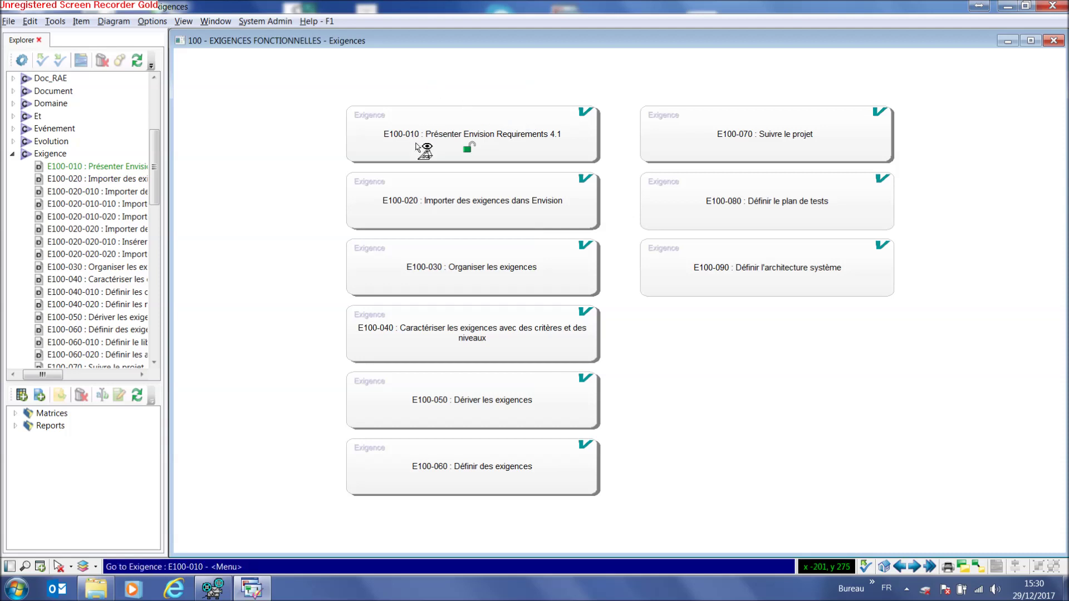
- Open the spec sheet of requirement E100-010 and view its Démo page
right_click(414, 140)
click(361, 147)
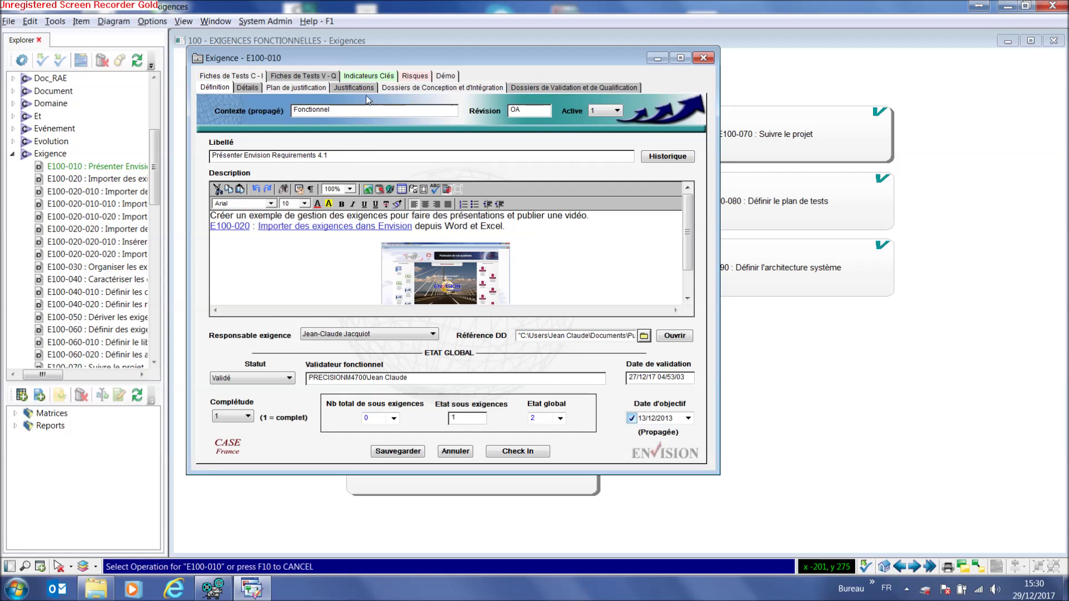
click(444, 78)
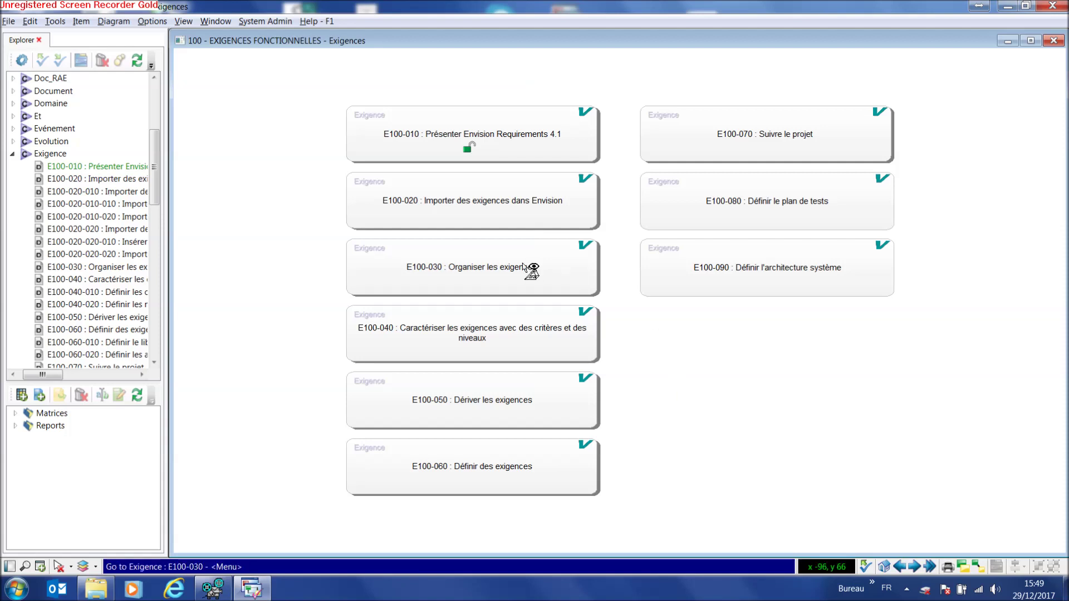
- Open the Exigences subview of E100-020 and, within it, the Exigences subview of E100-020-010
click(478, 208)
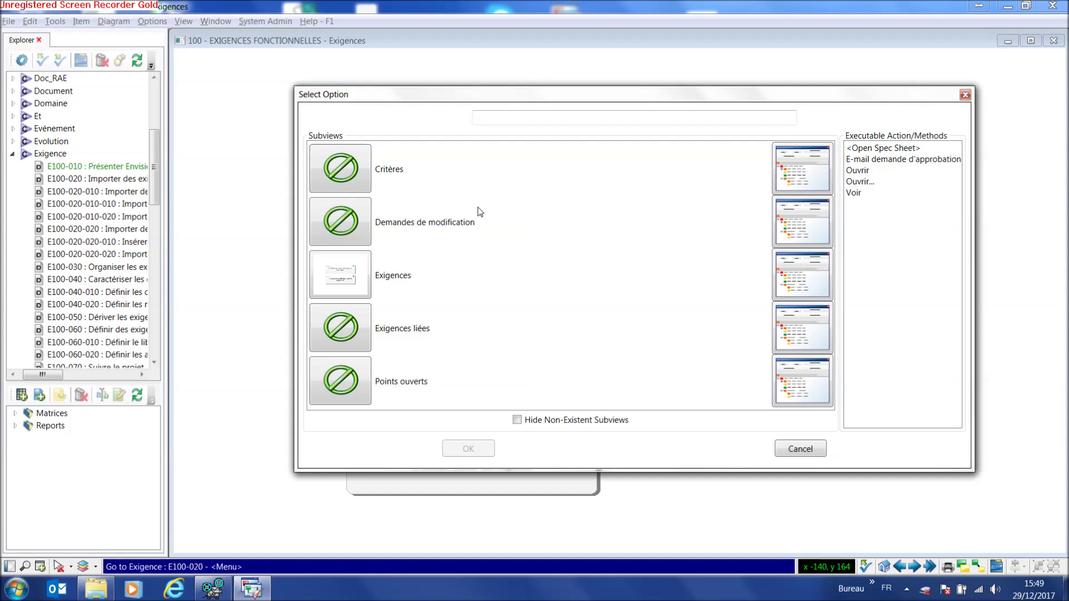
click(349, 276)
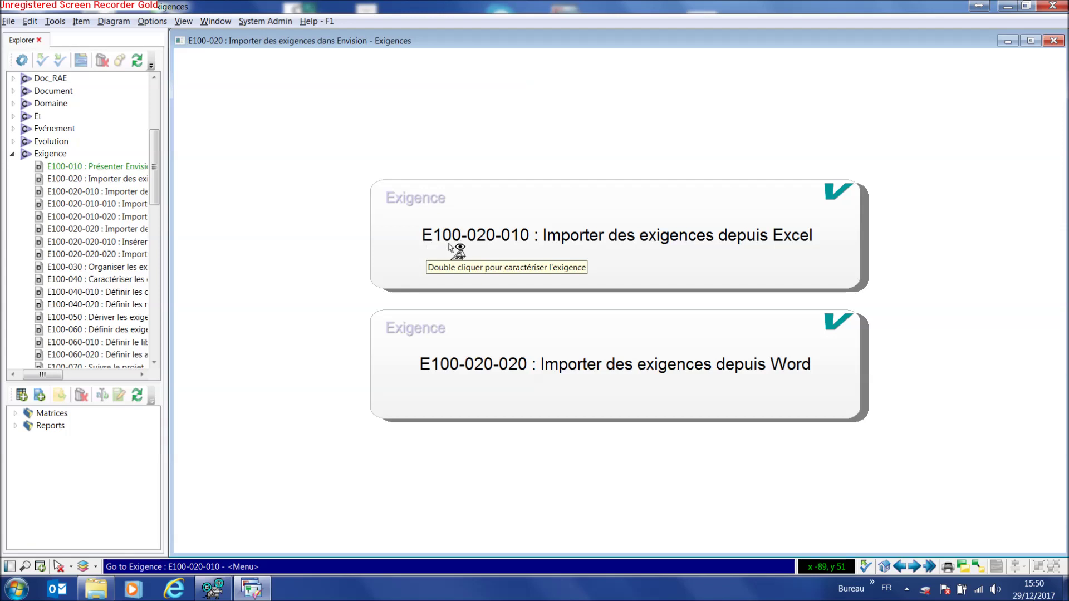
double_click(494, 252)
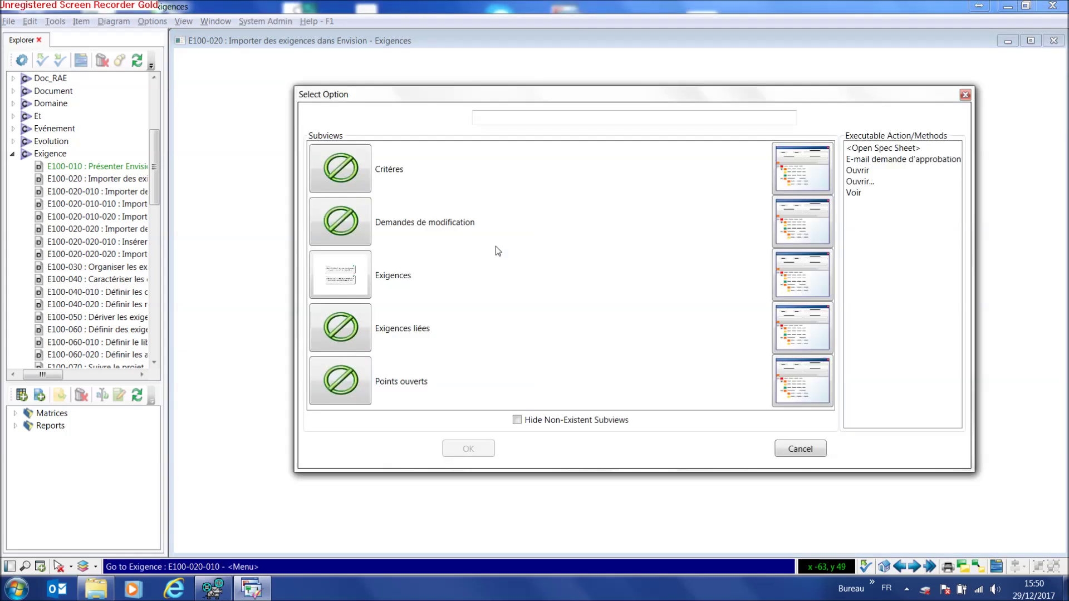
click(359, 282)
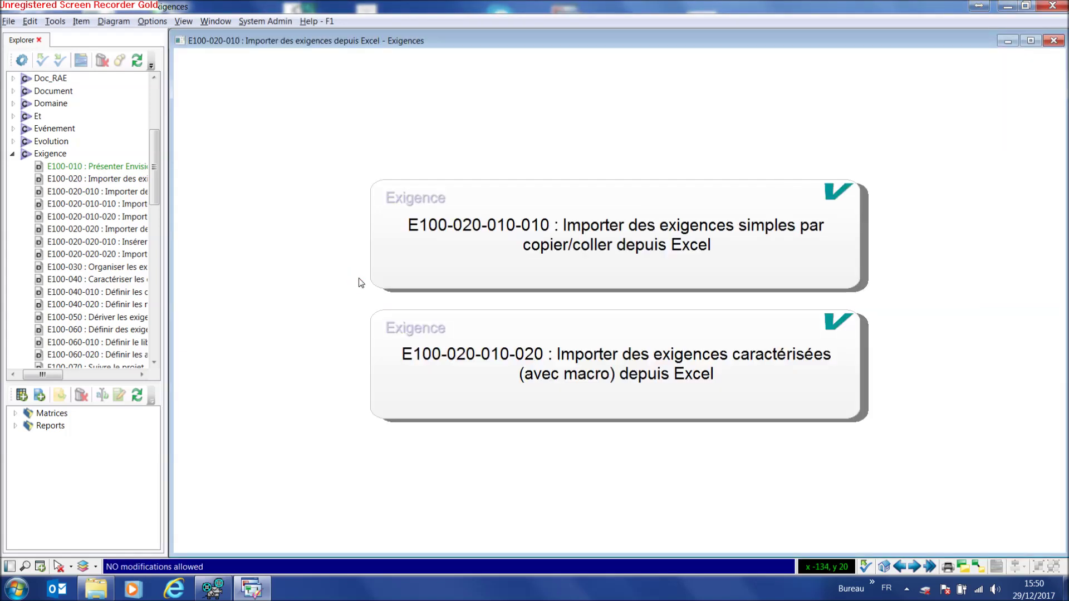
click(511, 246)
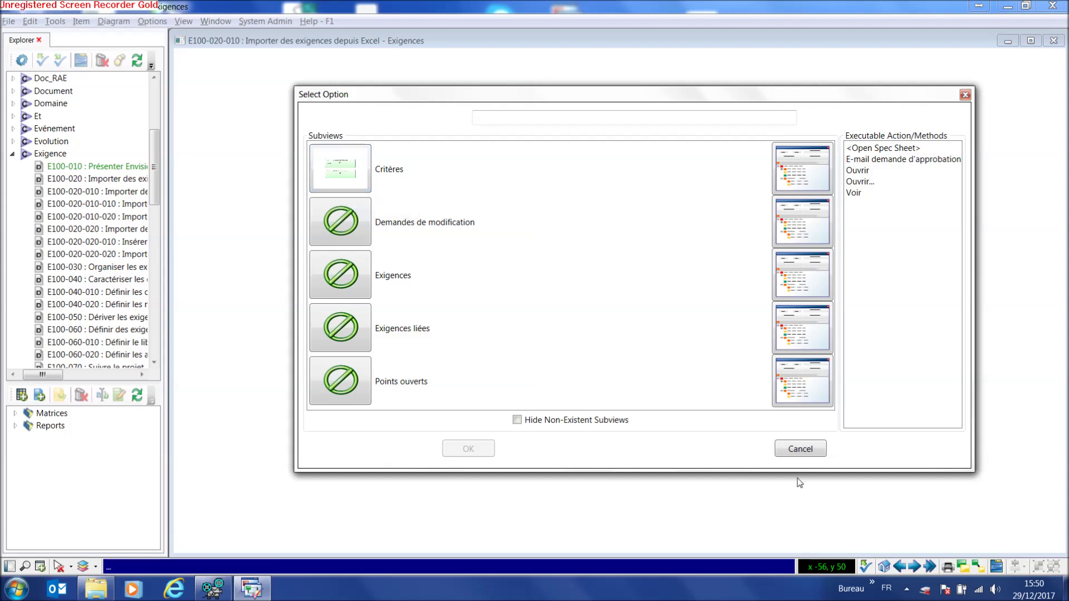
click(801, 451)
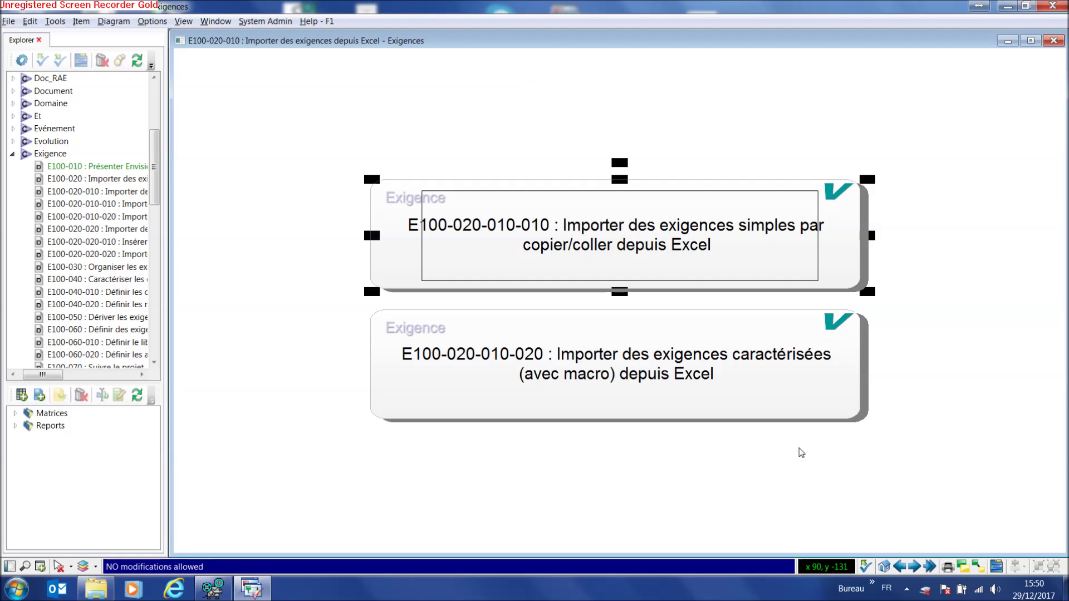
double_click(800, 448)
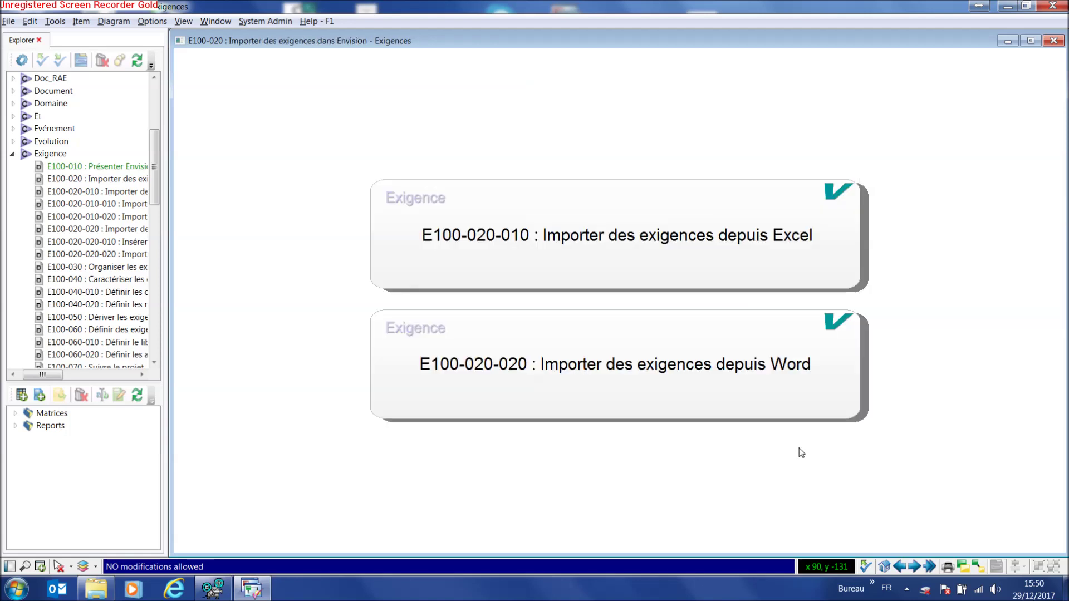
double_click(801, 453)
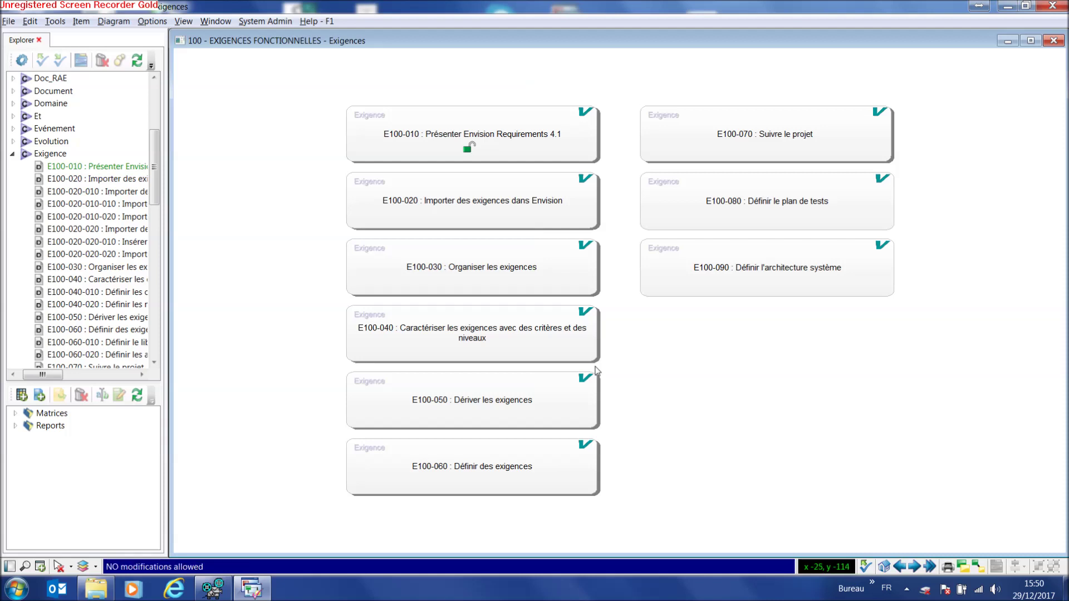
- View the Exigences liées subview of requirement E100-040 and return to the EXIGENCES FONCTIONNELLES diagram
double_click(477, 334)
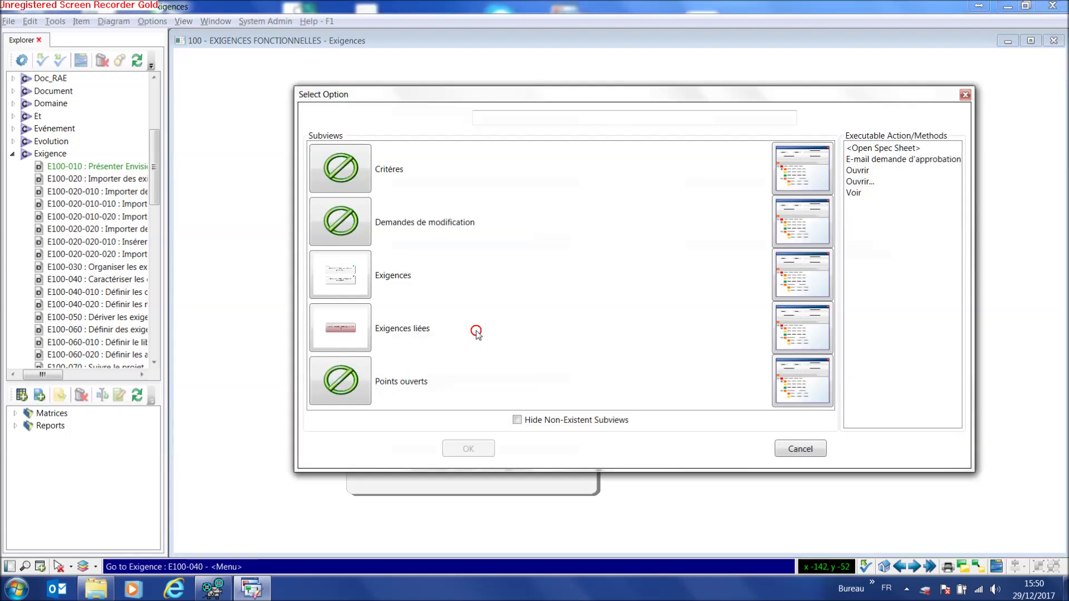
click(360, 332)
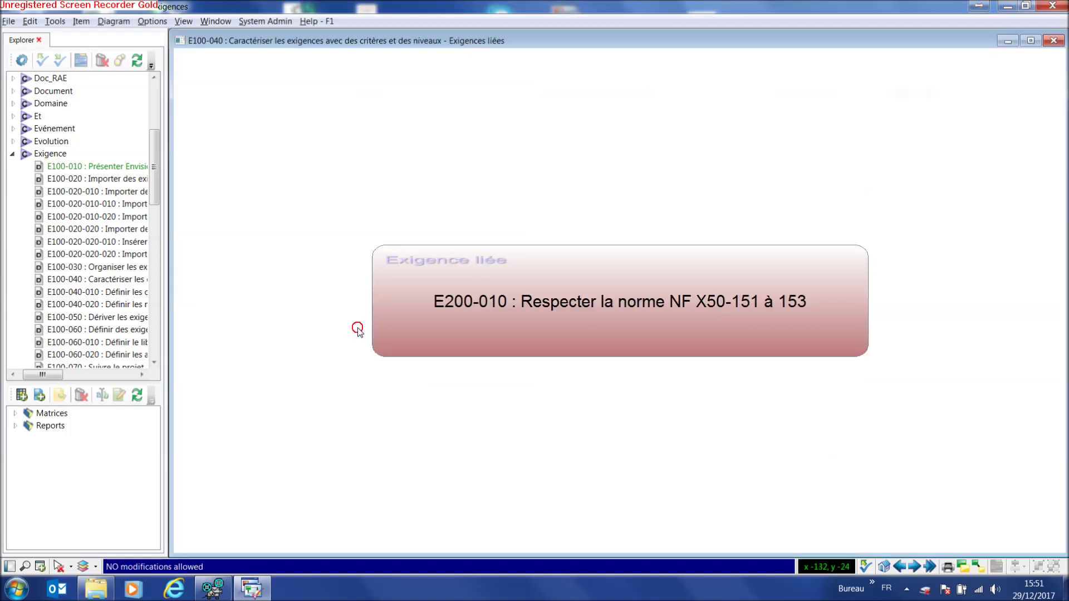
click(457, 304)
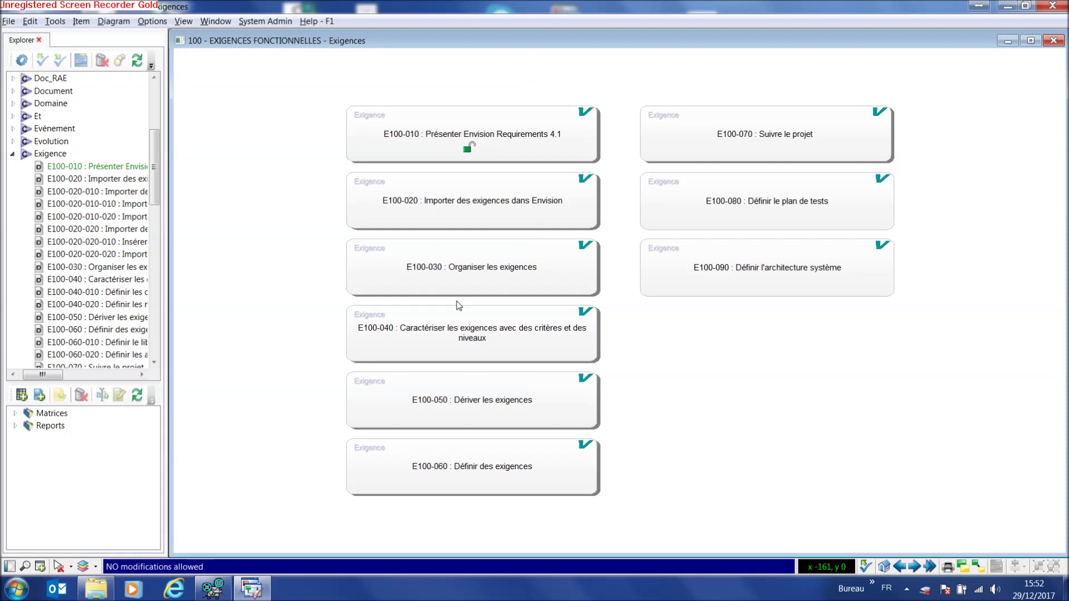
- View the Critères of requirement E100-010 and the Niveaux of its criterion E100-010Cr01, and go back to the requirements diagram
click(466, 138)
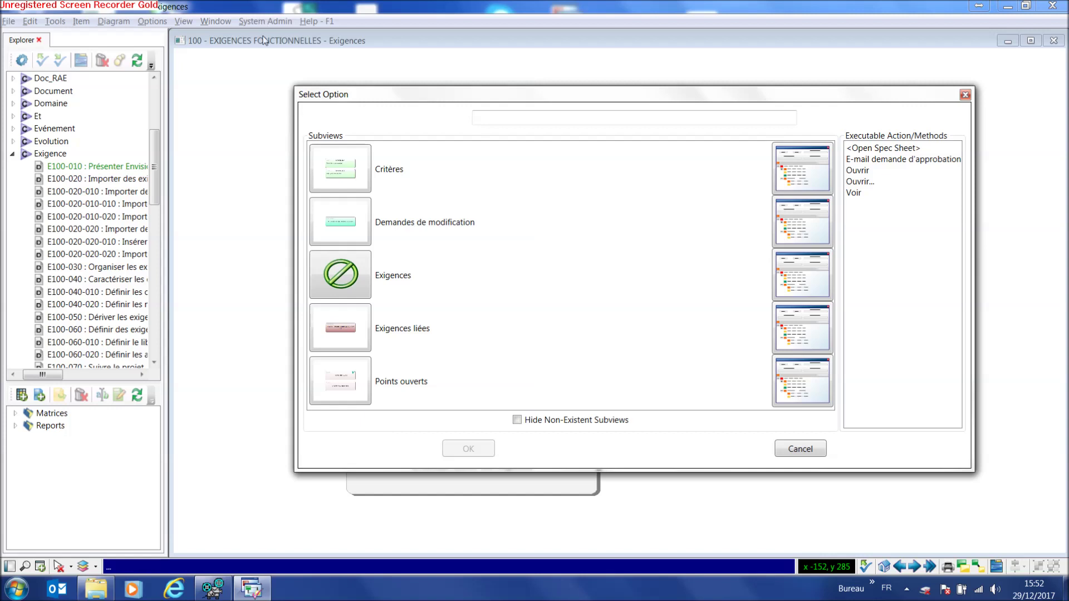
click(353, 166)
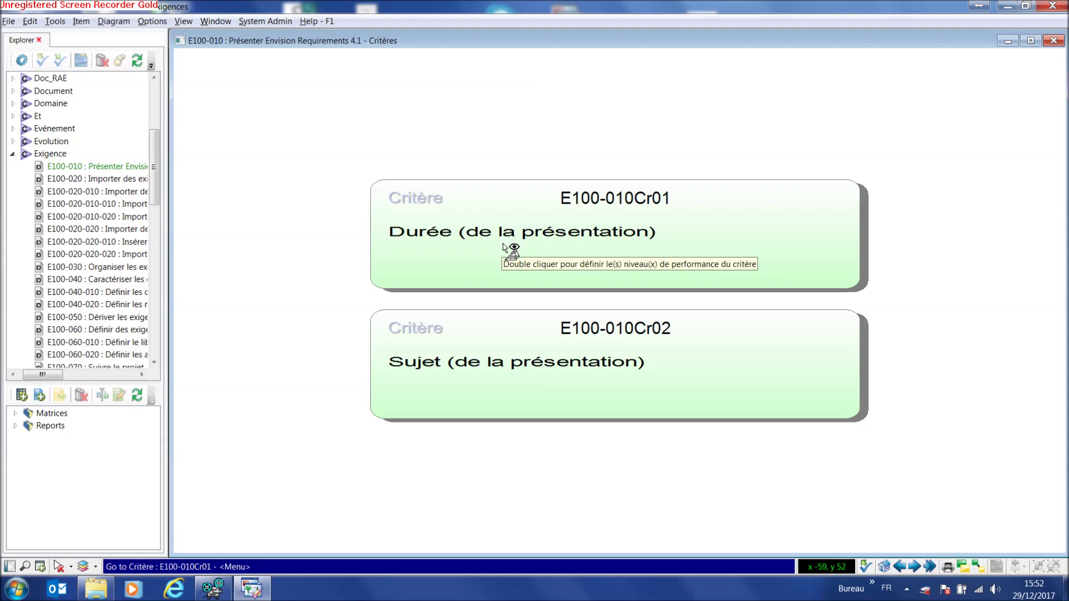
double_click(542, 247)
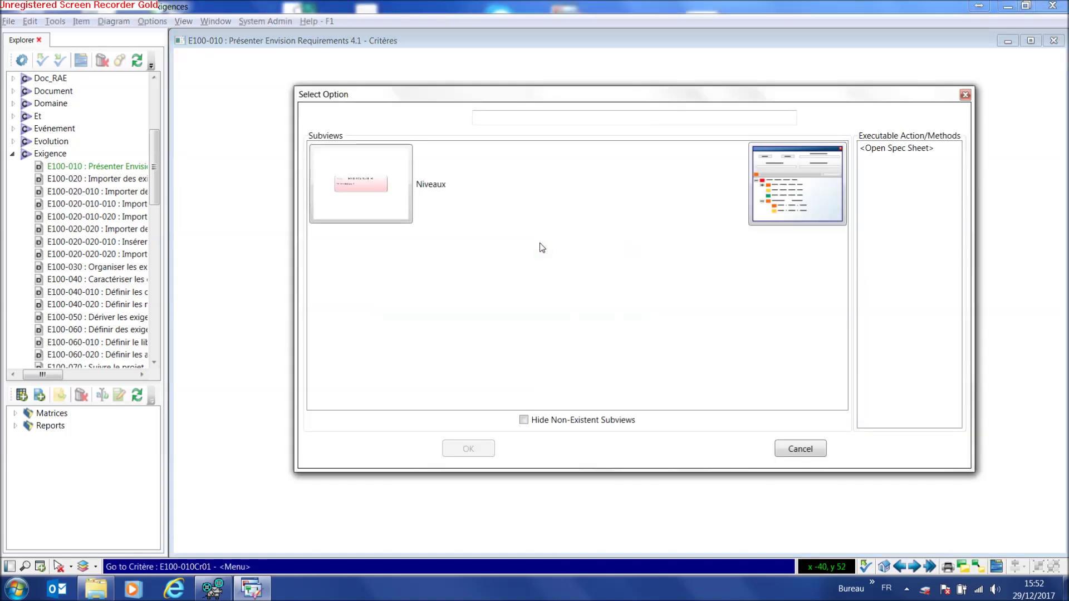
double_click(384, 184)
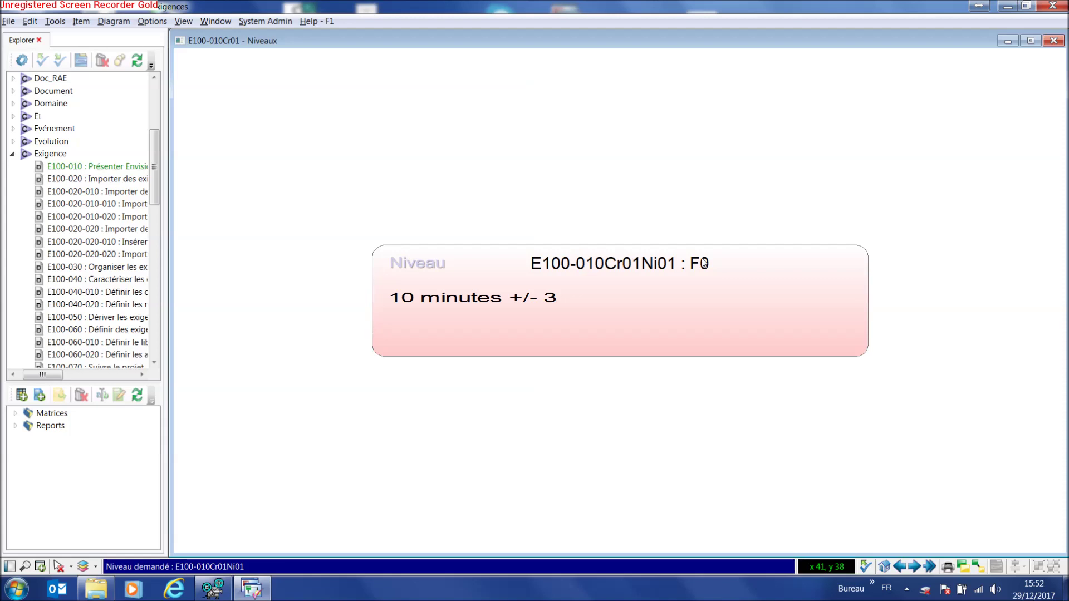
key(Escape)
key(Escape)
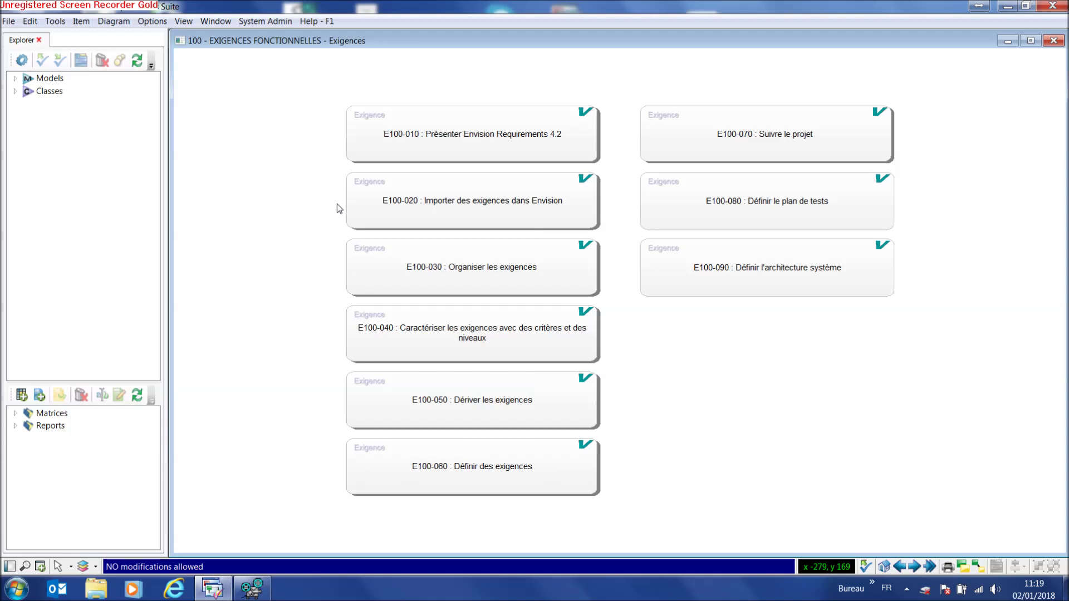
- View the spec sheet of modification request E100-010M010 under E100-010, close it, and return to the requirements diagram
double_click(456, 146)
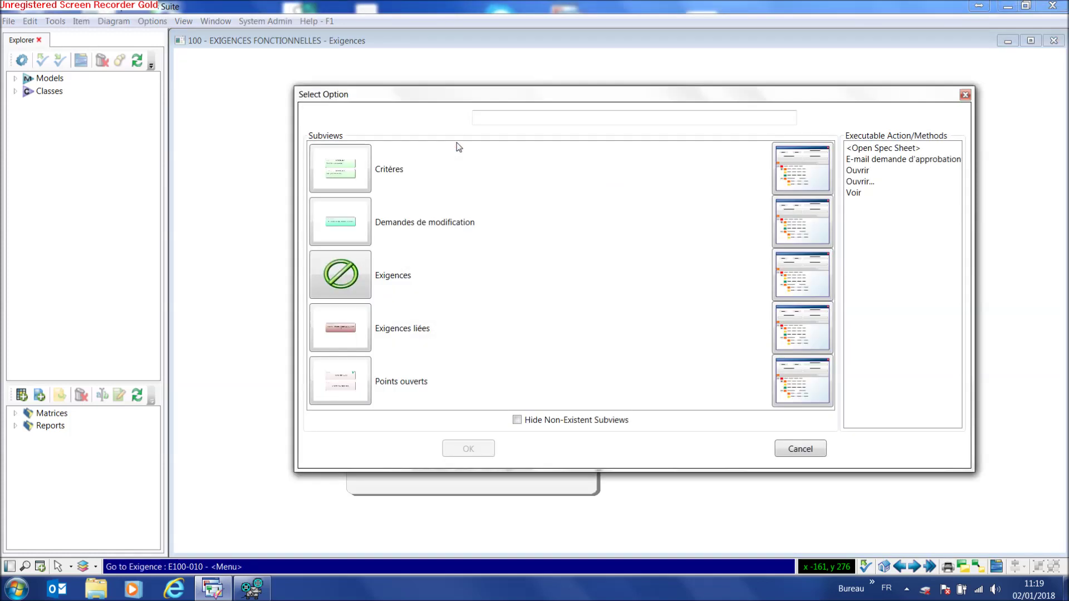
double_click(355, 223)
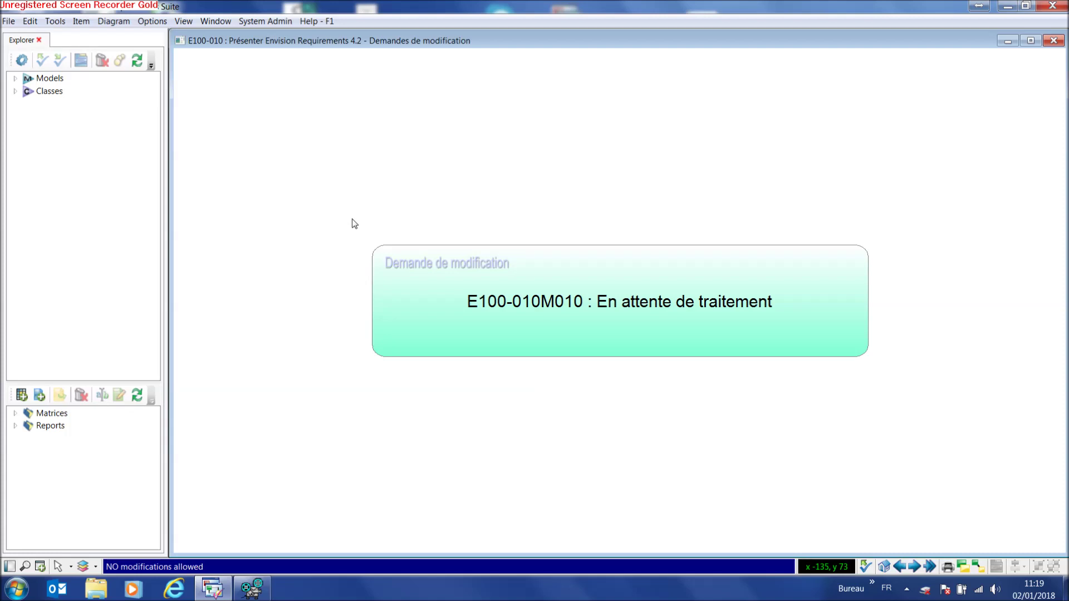
right_click(536, 308)
click(454, 317)
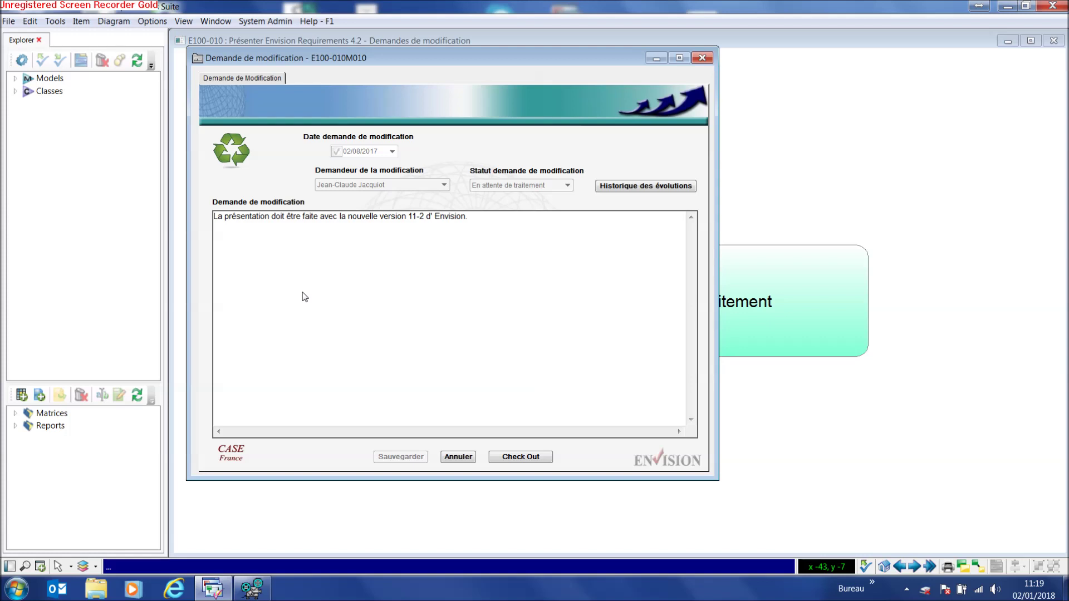
click(456, 457)
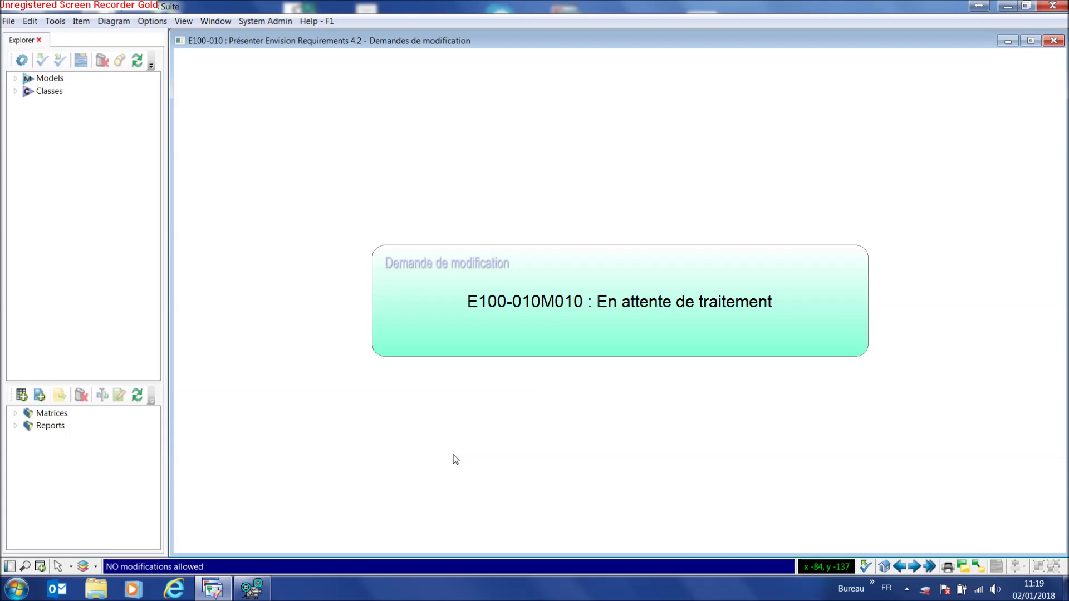
double_click(454, 455)
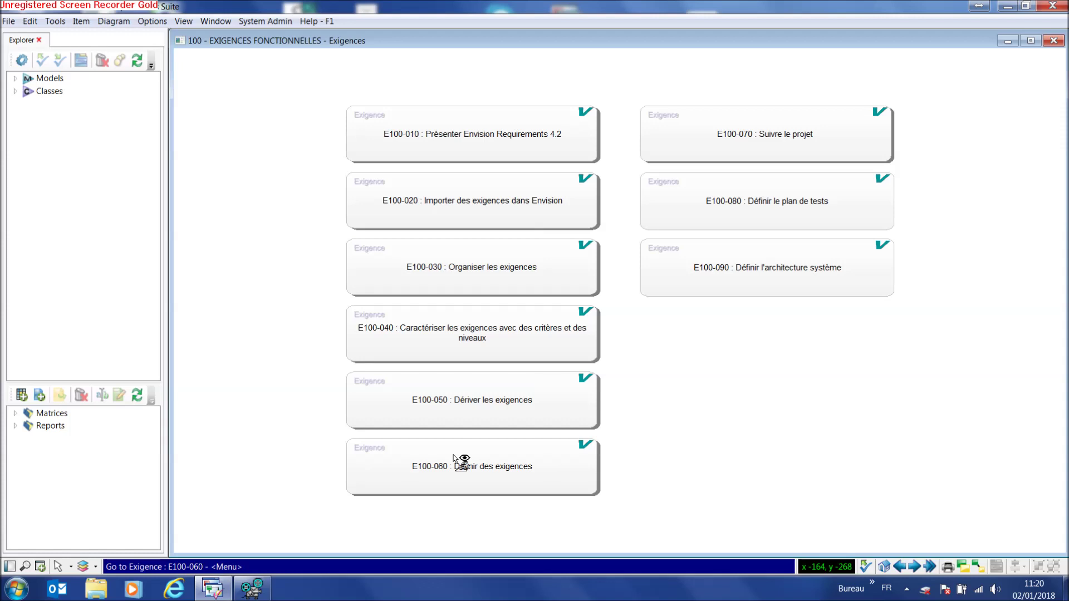
- Open the Points ouverts subview of E100-010, view the spec sheet of E100-010P010, and close it
click(436, 137)
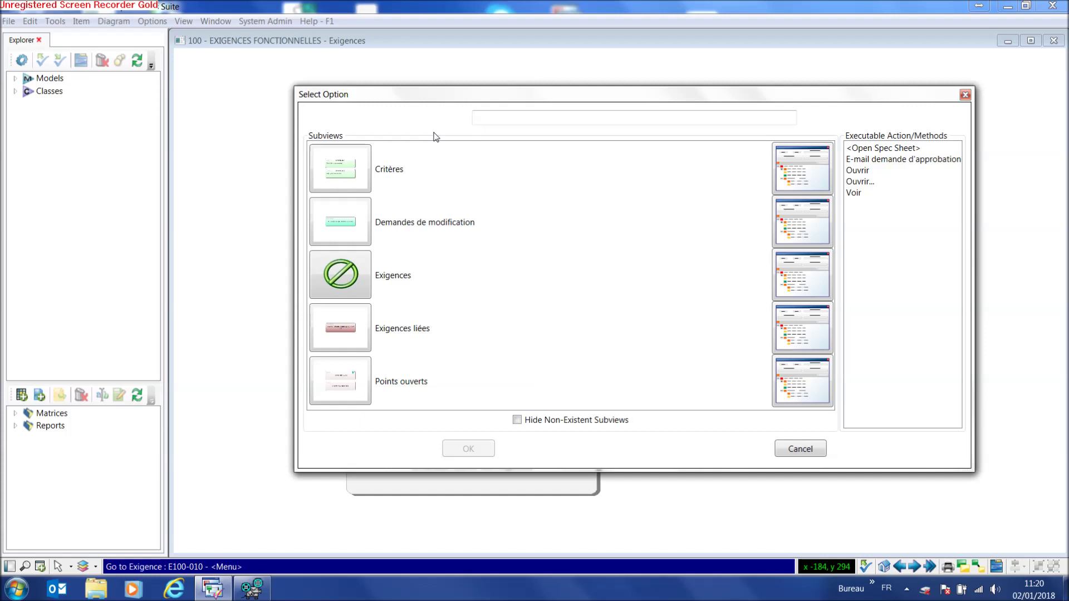
click(347, 384)
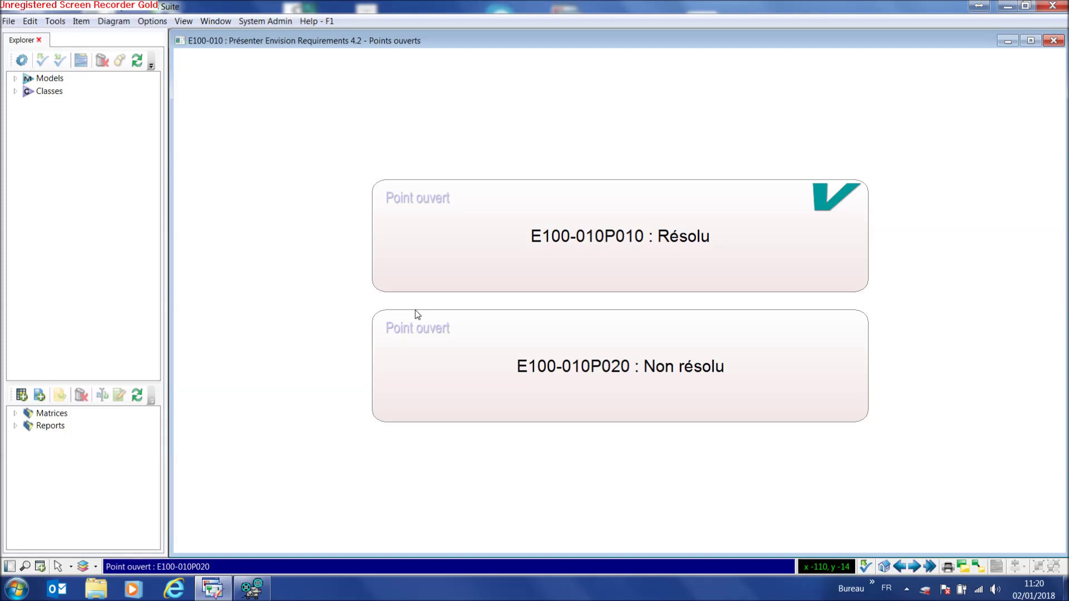
right_click(579, 269)
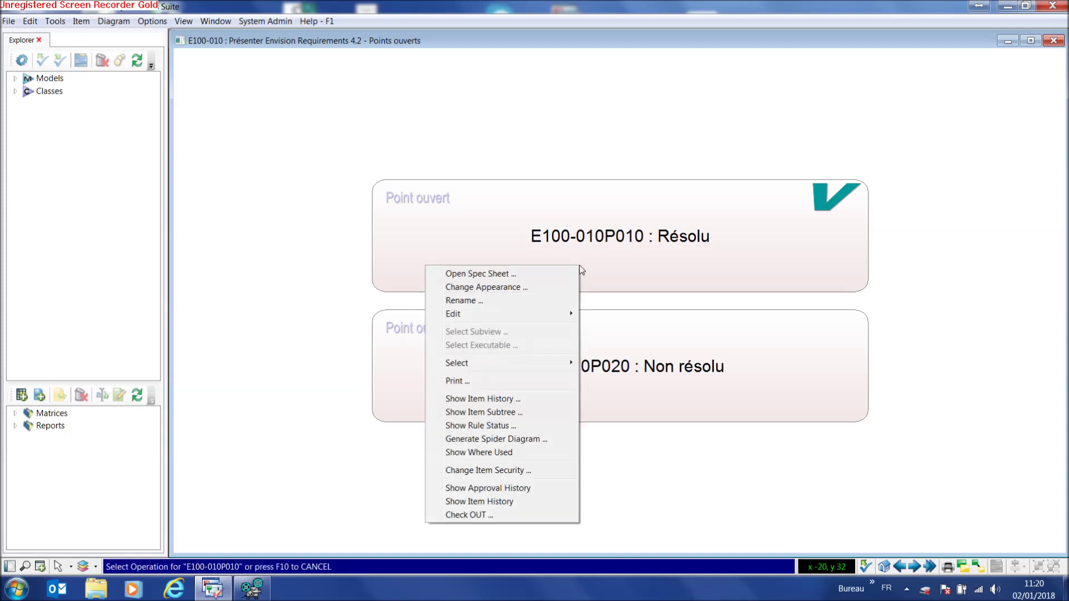
click(500, 274)
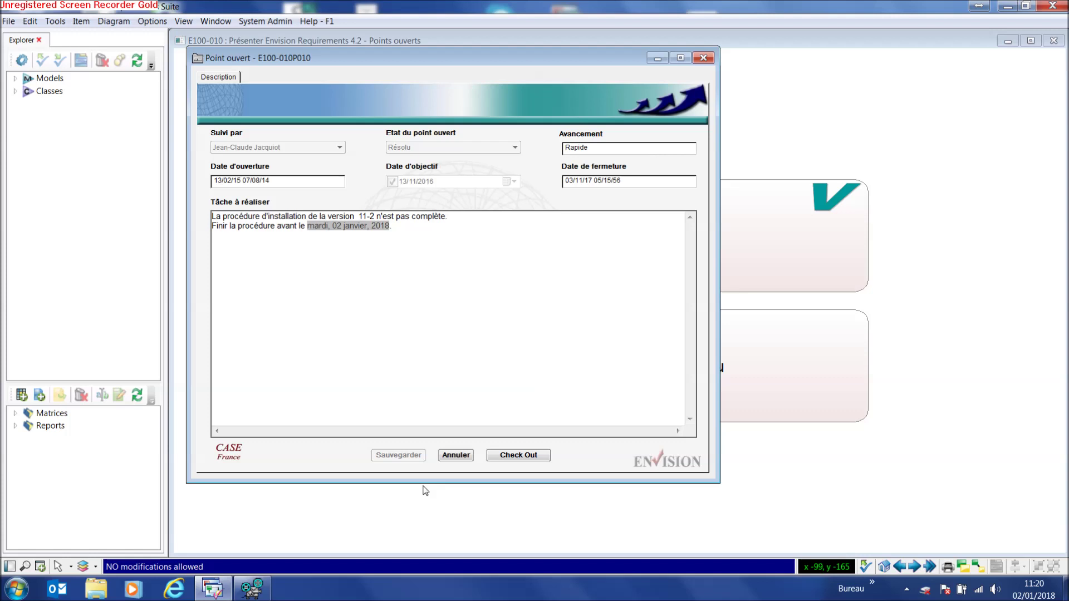
click(456, 455)
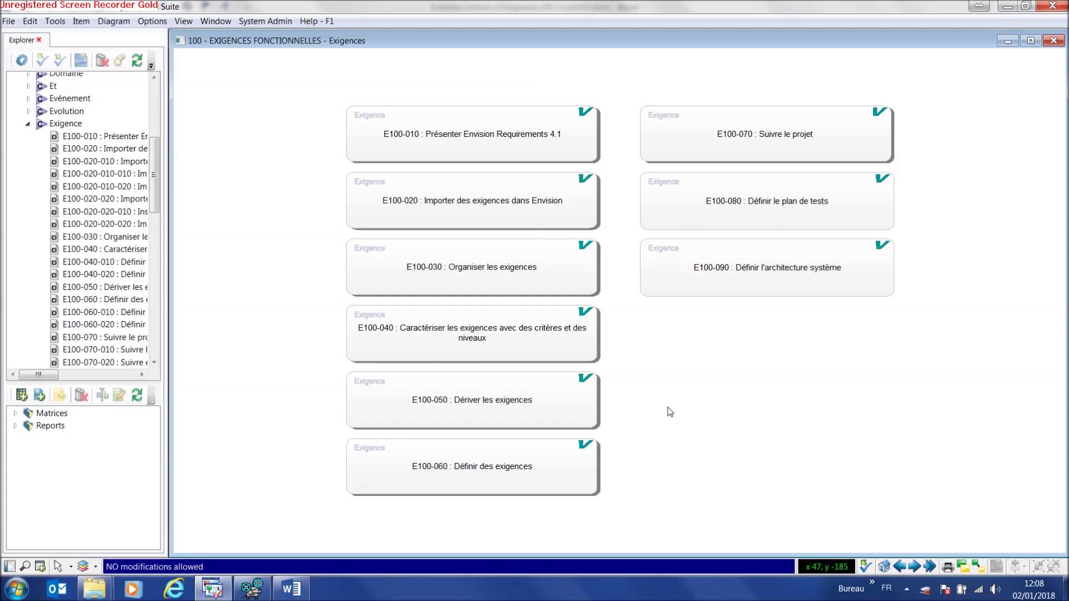
- In requirement E100-010's spec sheet, change the Libellé to "Présenter Envision Requirements 4.2", set the Statut to Validé, and save
right_click(499, 134)
click(433, 146)
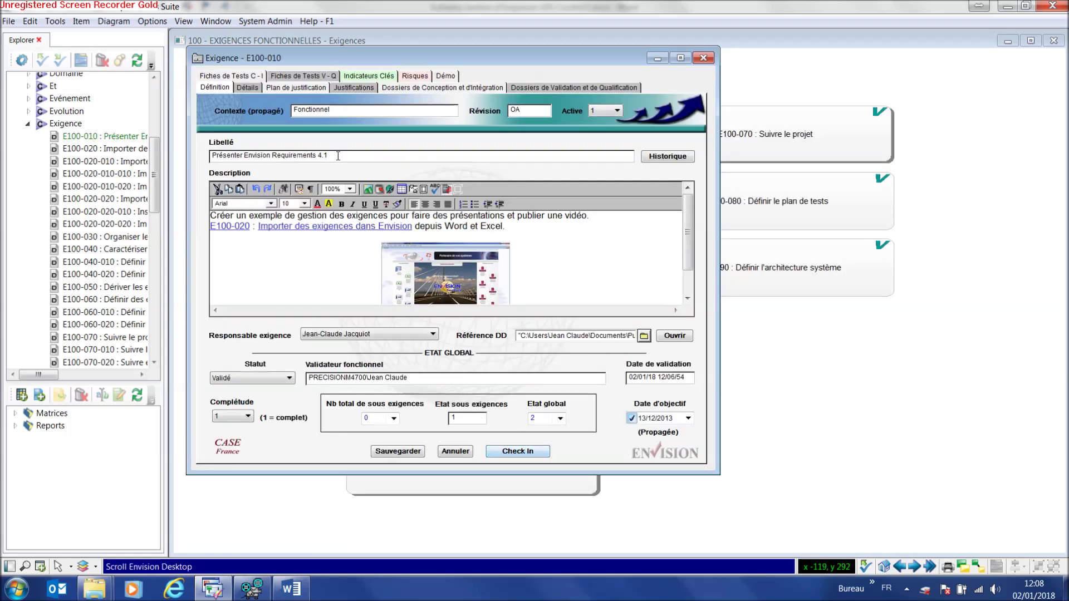
key(BackSpace)
text(2)
click(304, 278)
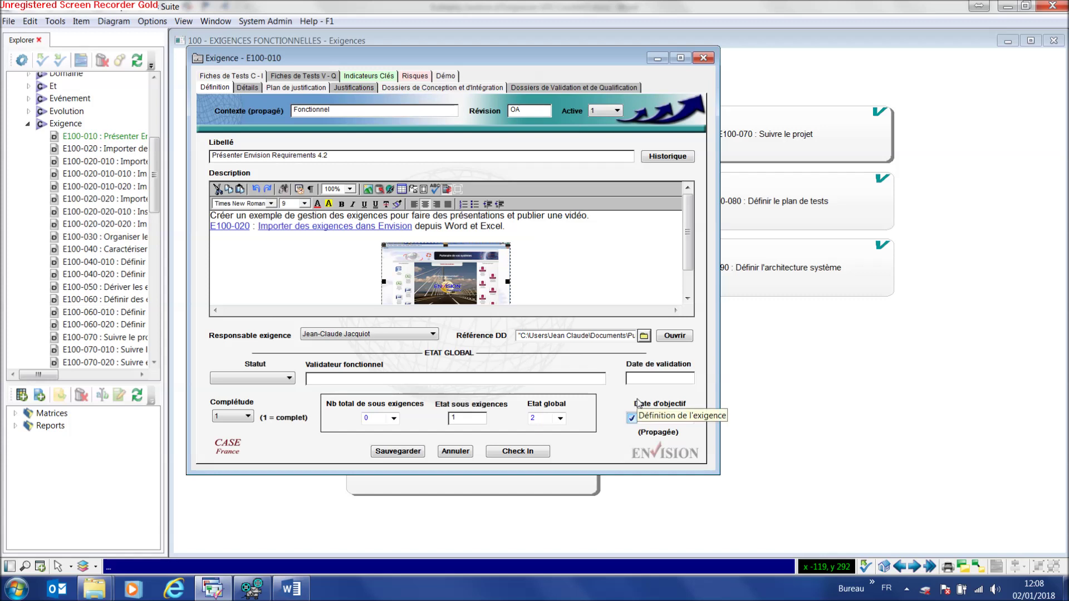
click(263, 378)
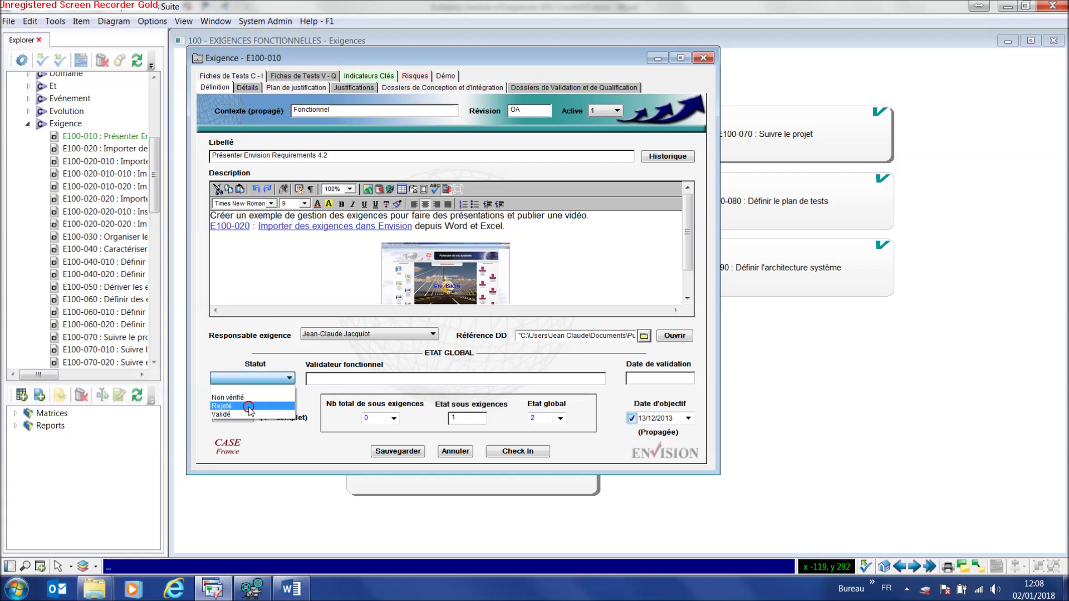
click(248, 415)
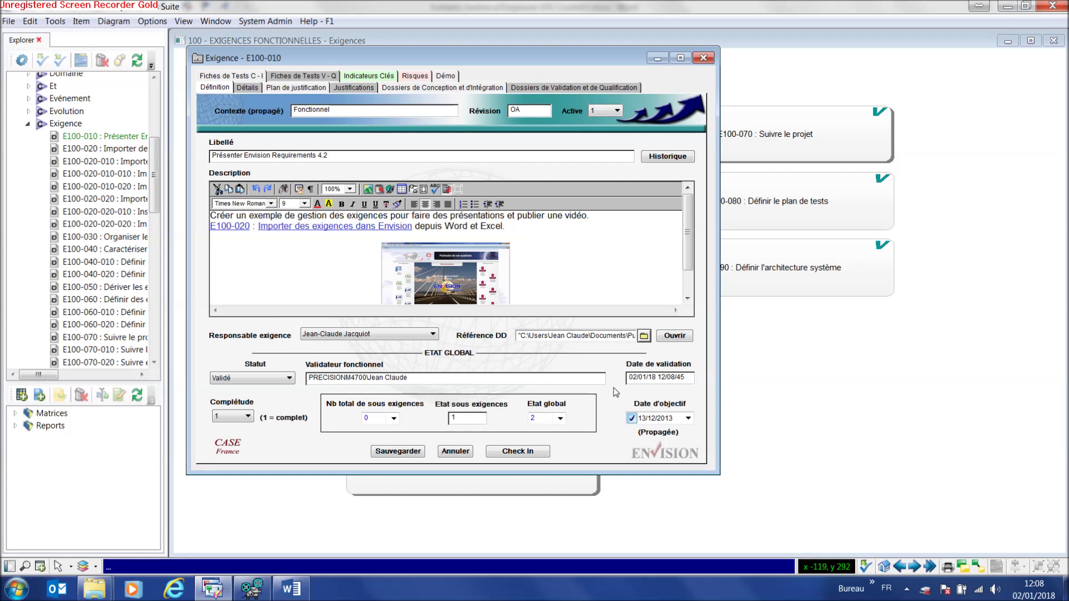
click(393, 459)
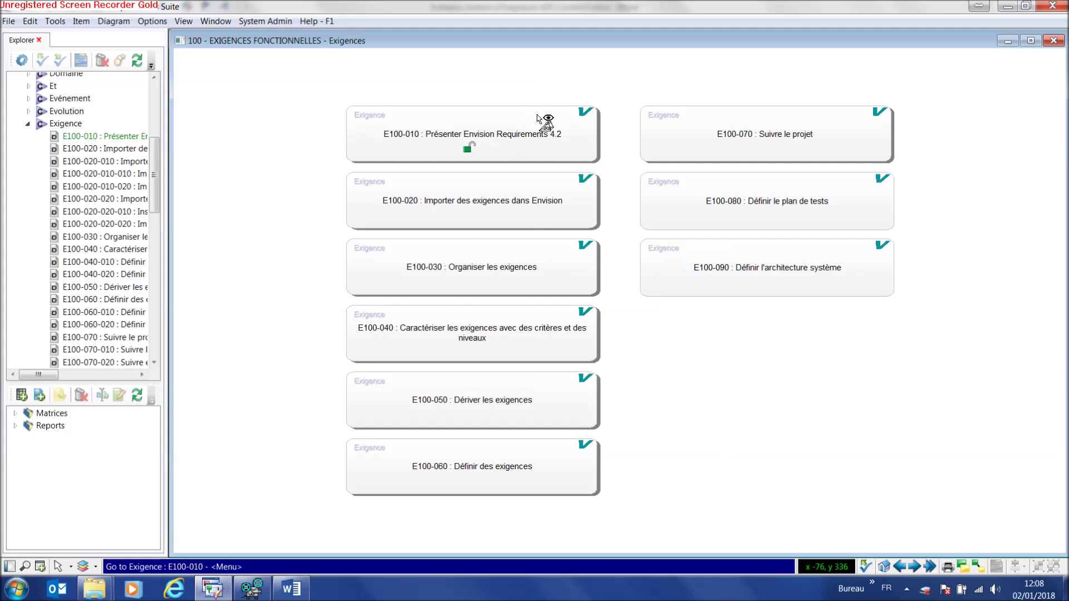
- Check in the changes to requirement E100-010 by submitting them for approval
right_click(458, 136)
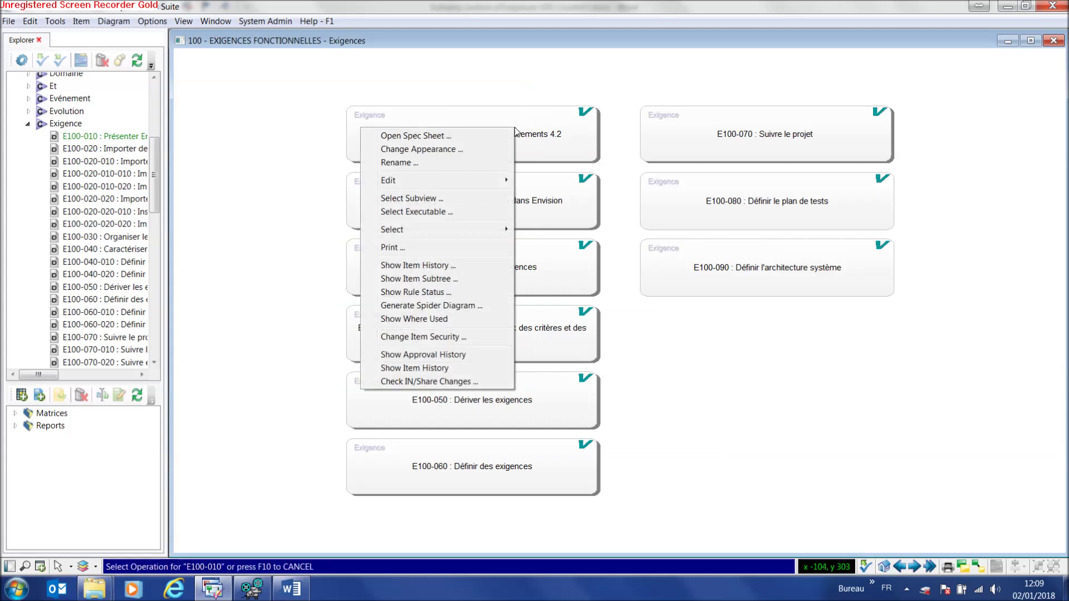
click(438, 382)
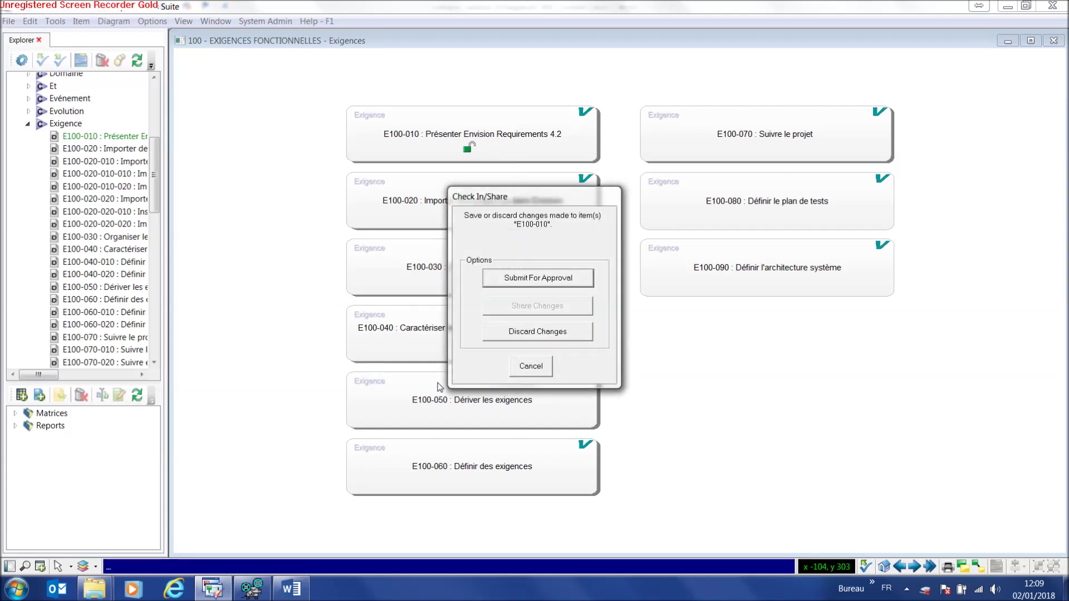
click(535, 277)
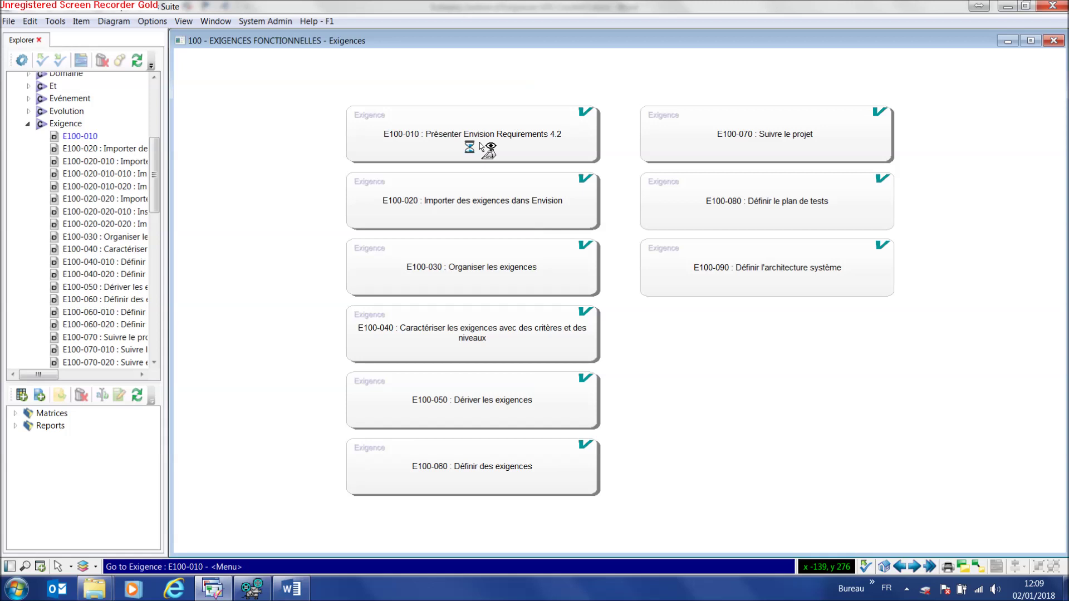
- Show the pending check-ins and place E100-010's pending and original spec sheets side by side for comparison
click(8, 23)
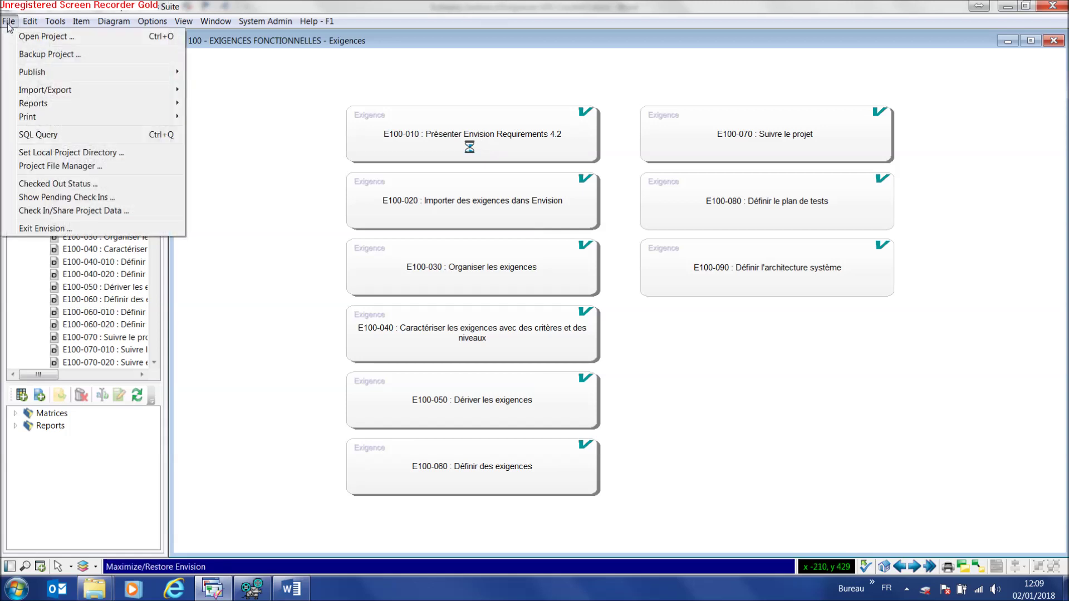
click(48, 198)
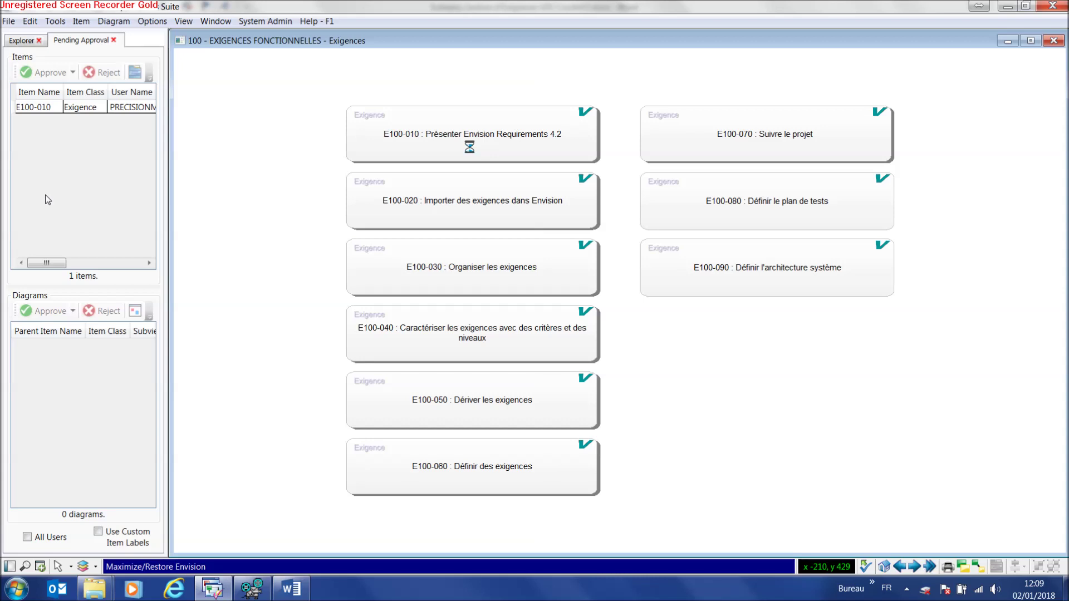
mouse_move(58, 106)
click(35, 107)
double_click(35, 107)
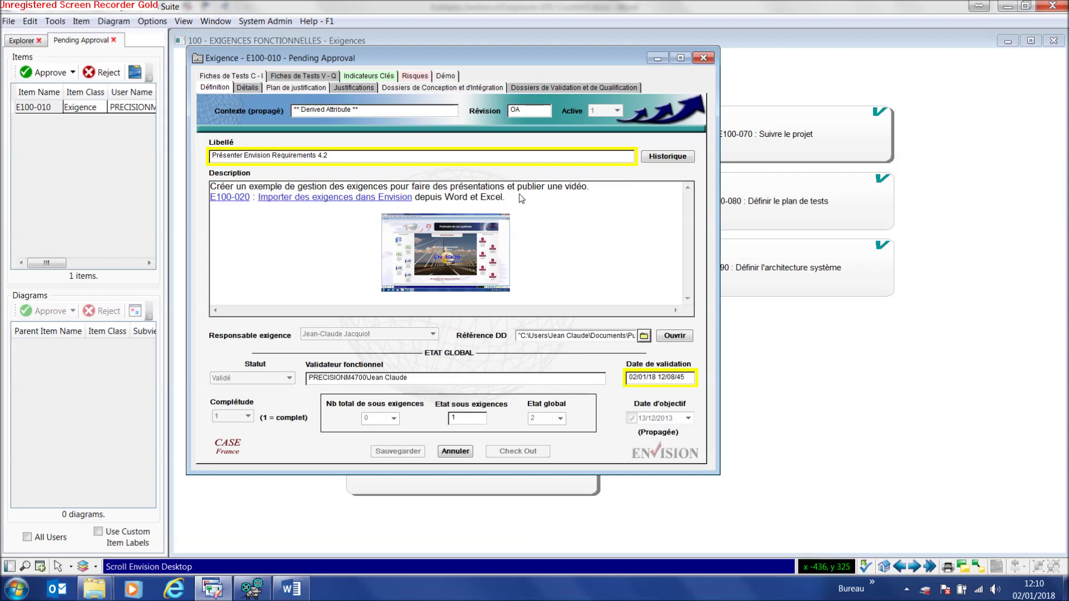
click(137, 73)
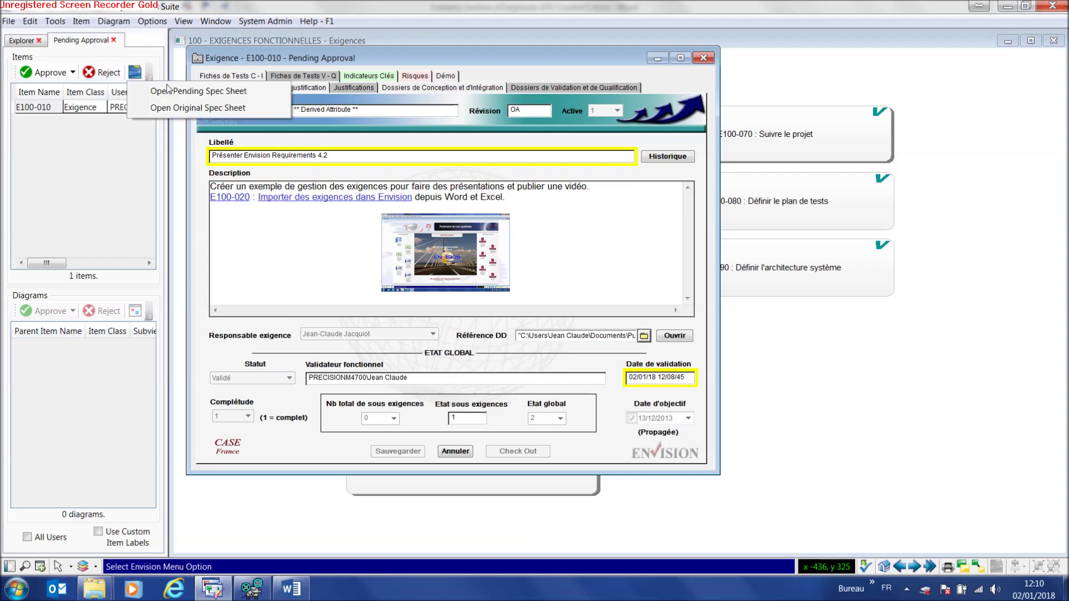
click(186, 107)
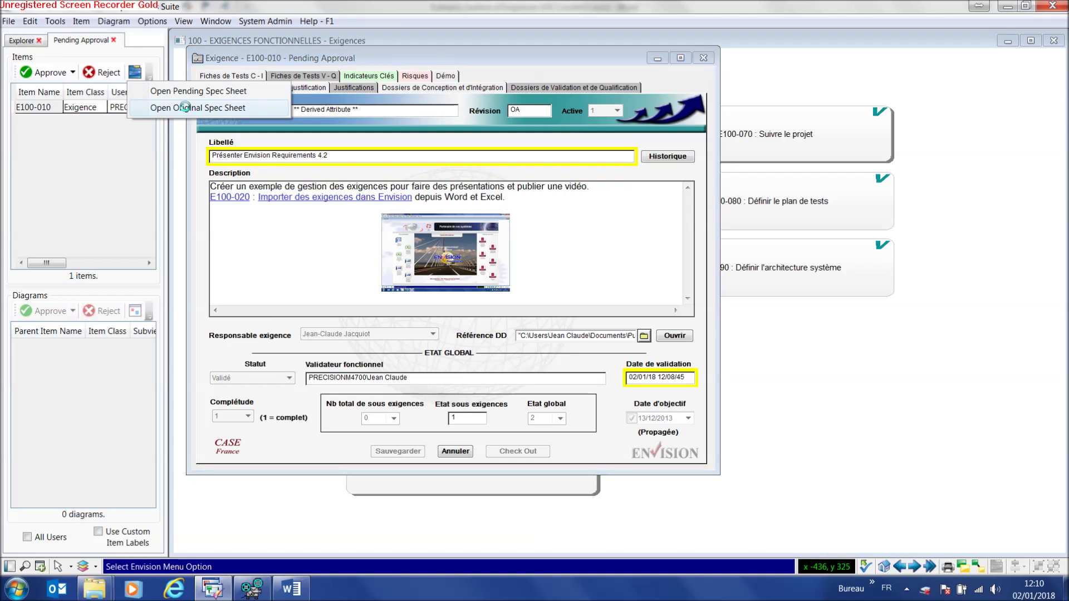
drag(556, 91, 774, 128)
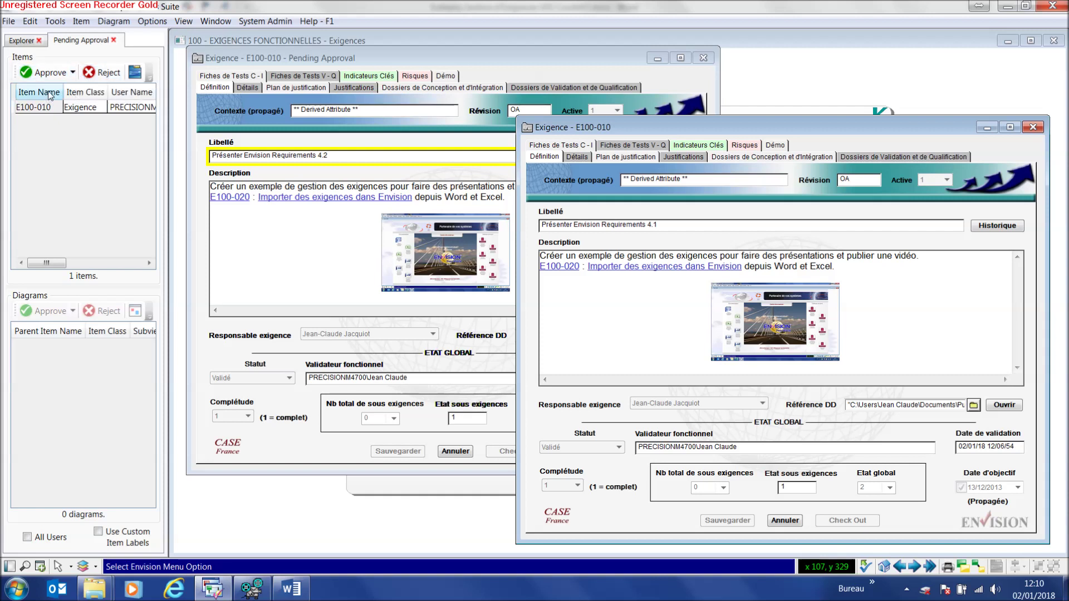
- Approve the pending change to E100-010 and close both of its spec sheets
click(50, 73)
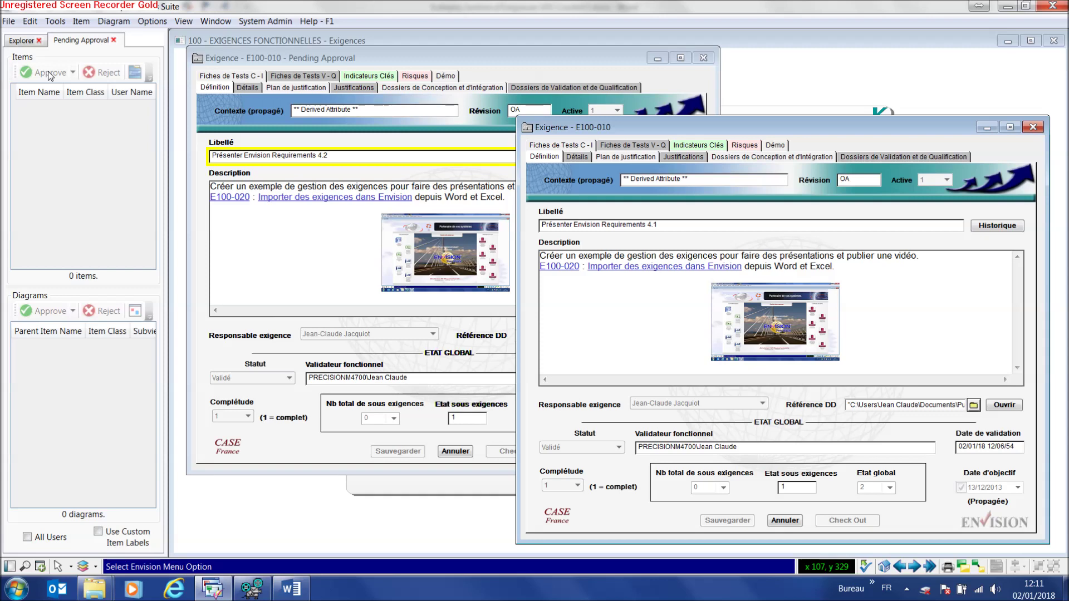
click(785, 521)
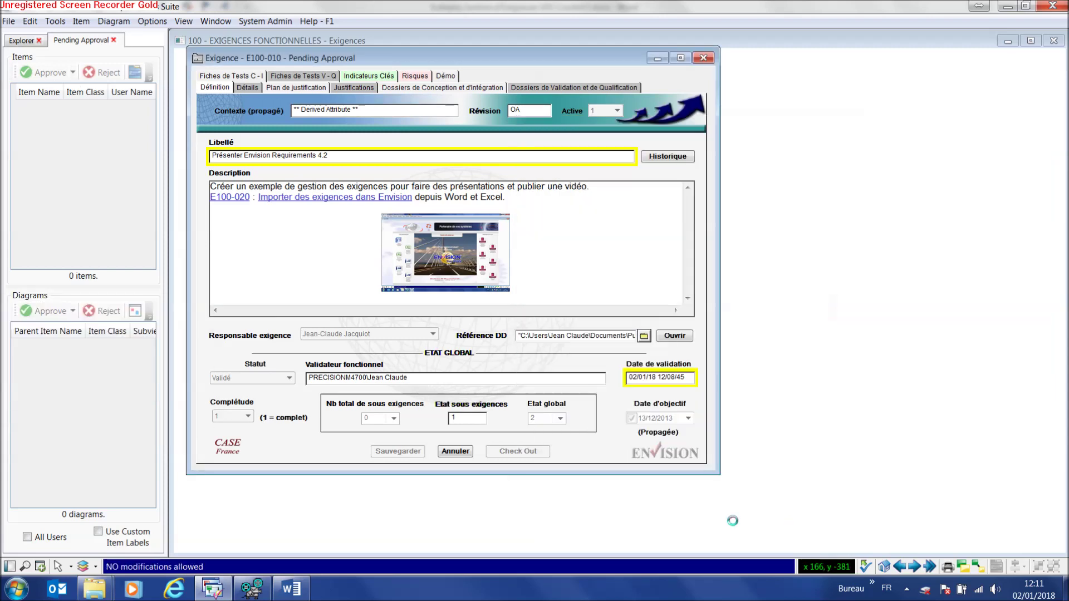
click(456, 451)
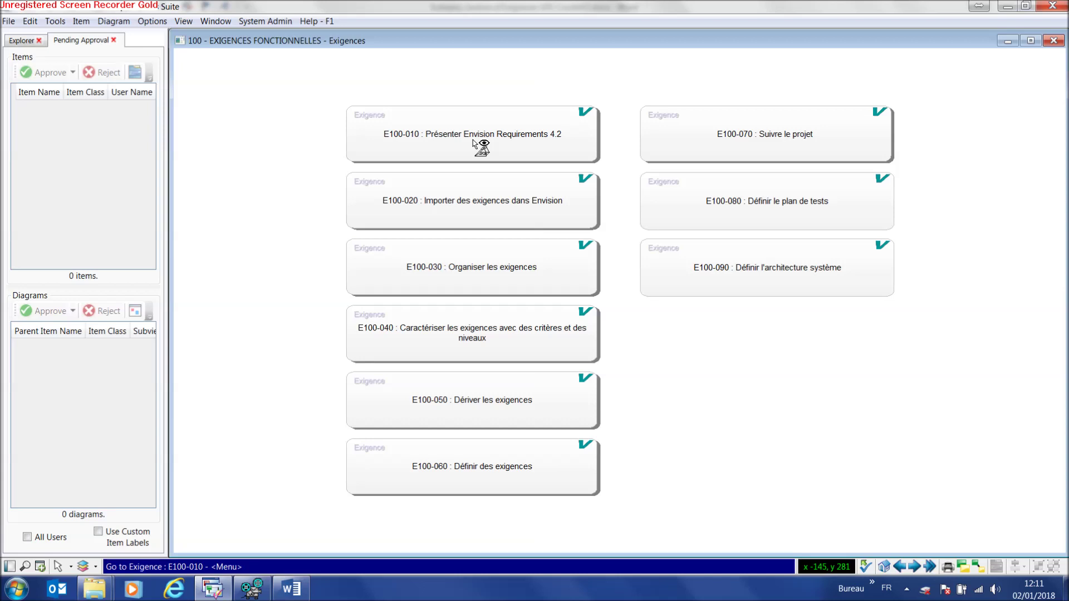
- View the approved spec sheet of requirement E100-010 and close it
right_click(473, 143)
click(416, 148)
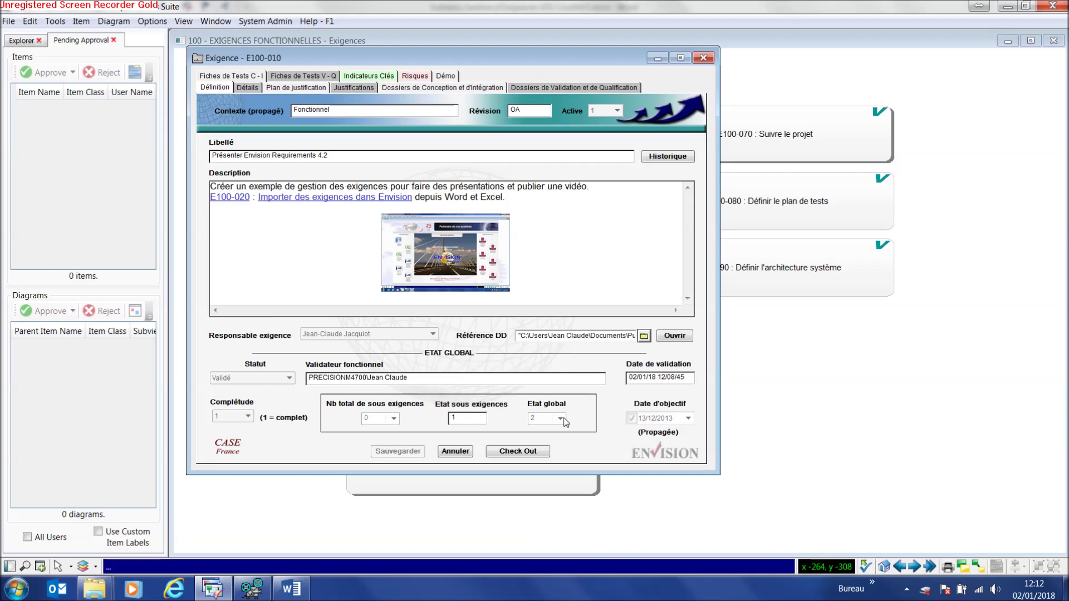
click(458, 452)
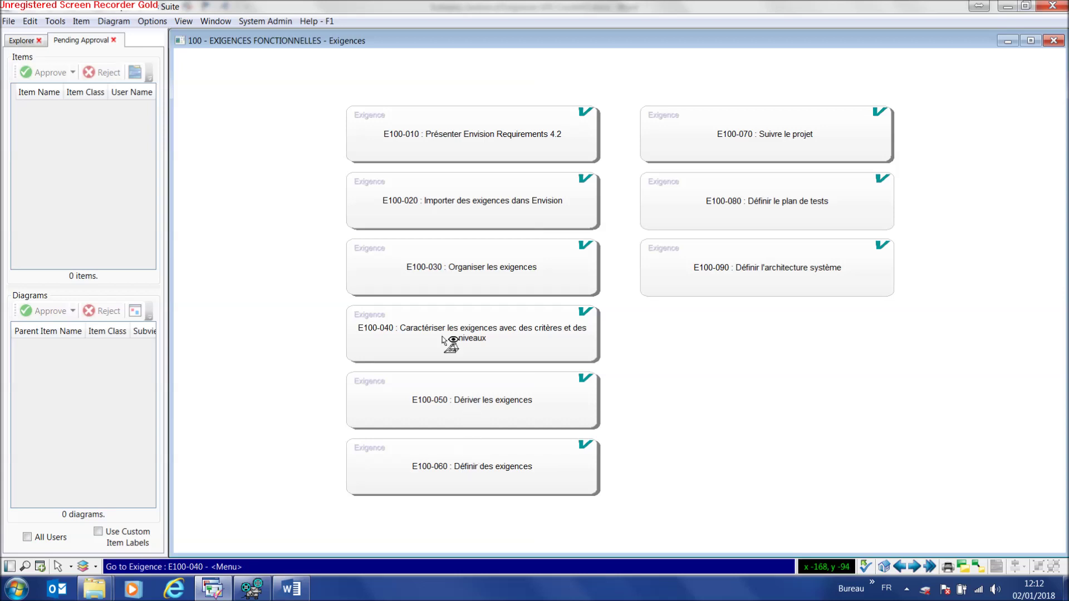
- Search item names and attribute values for E100-010, and inspect the matching E100-010 item and the E300-010 description entry
click(56, 22)
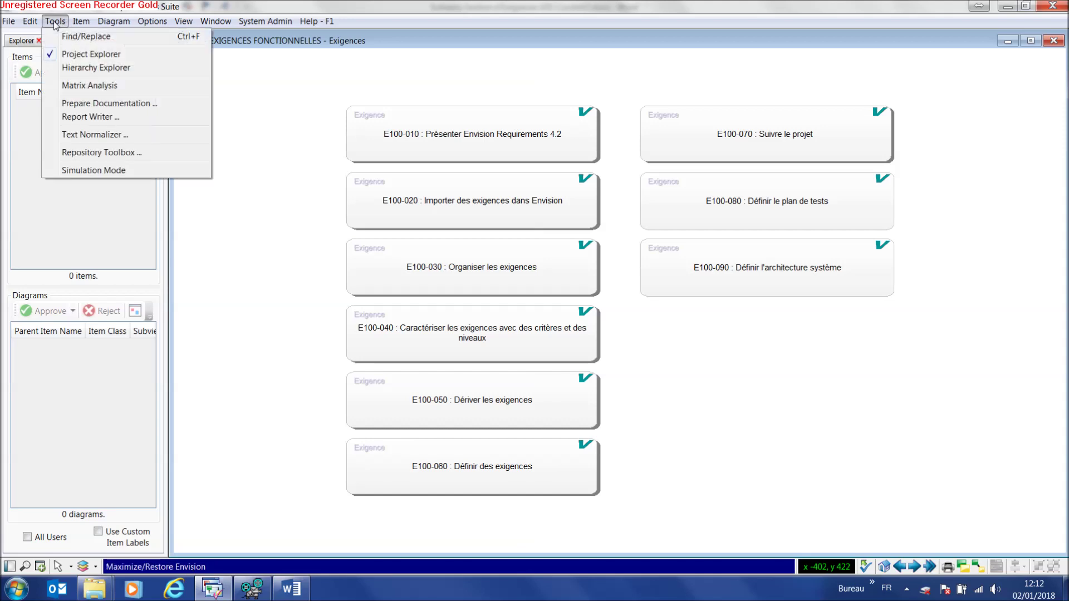
click(67, 36)
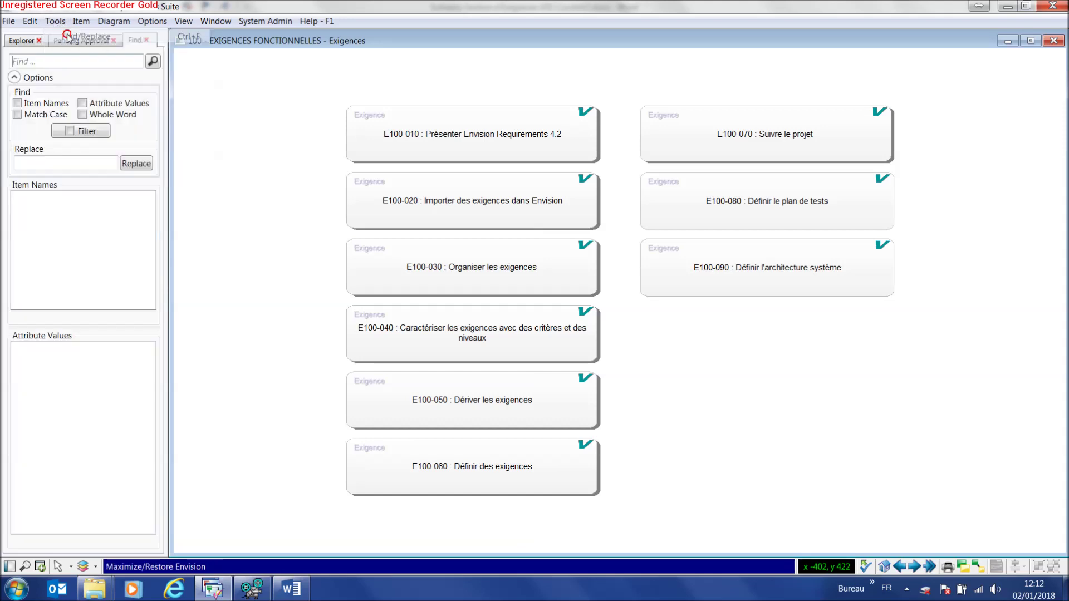
click(41, 57)
text(E100-010)
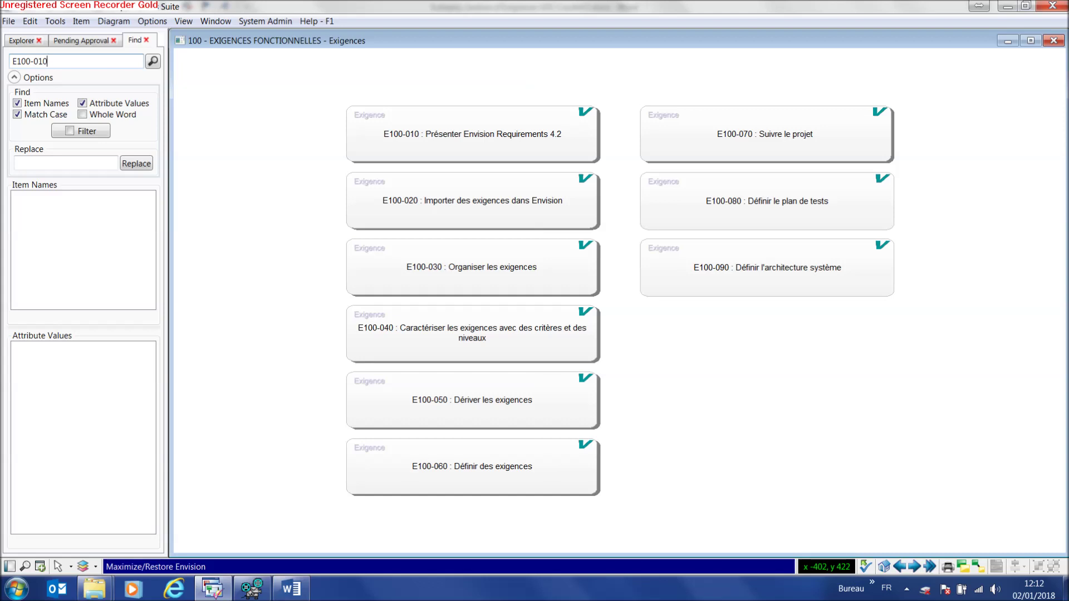
click(153, 62)
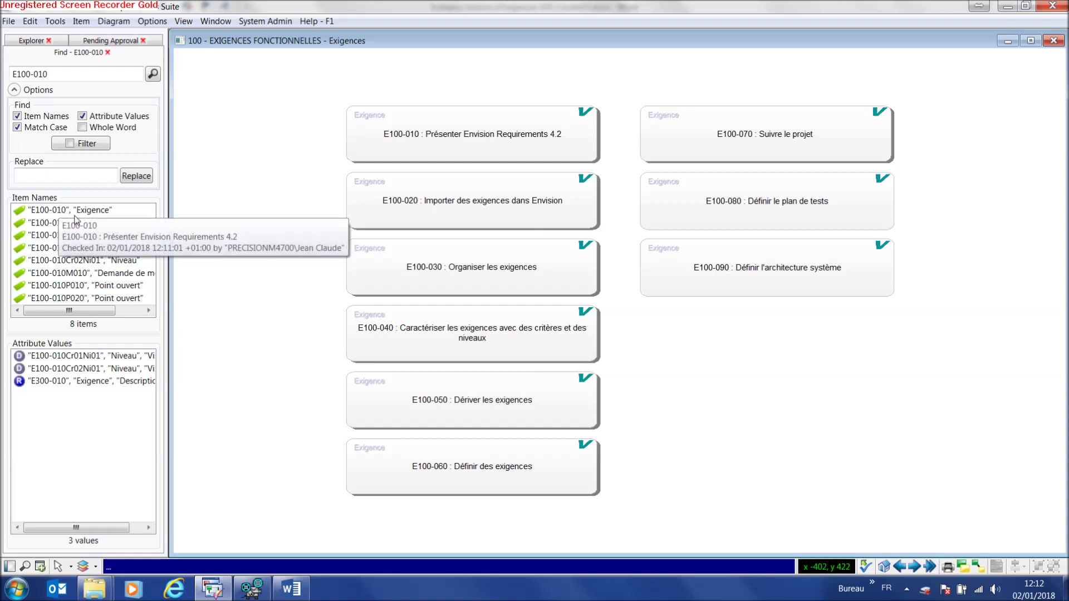
click(69, 214)
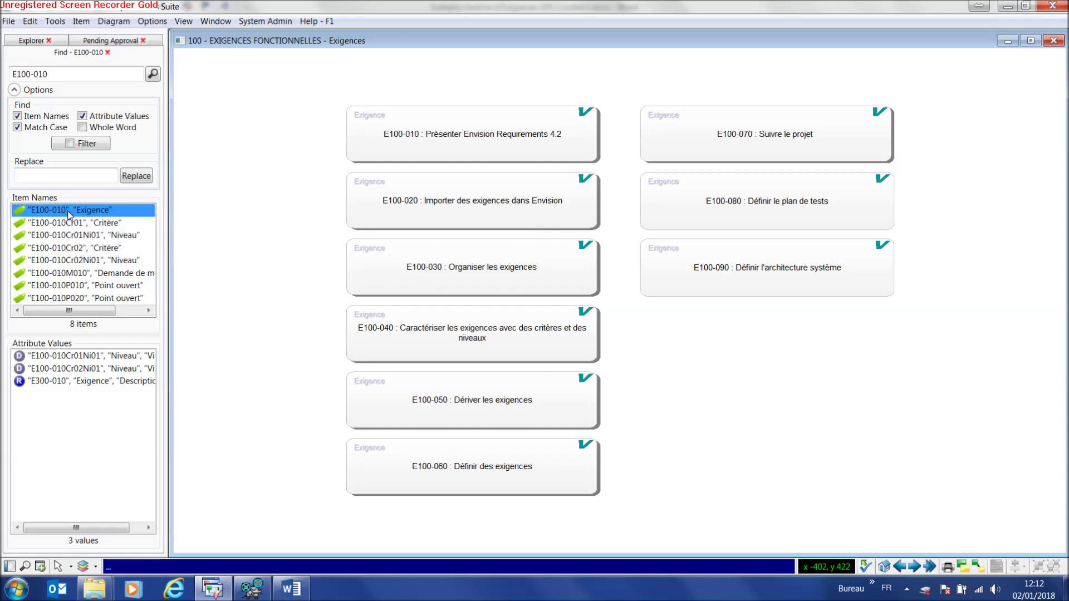
click(61, 382)
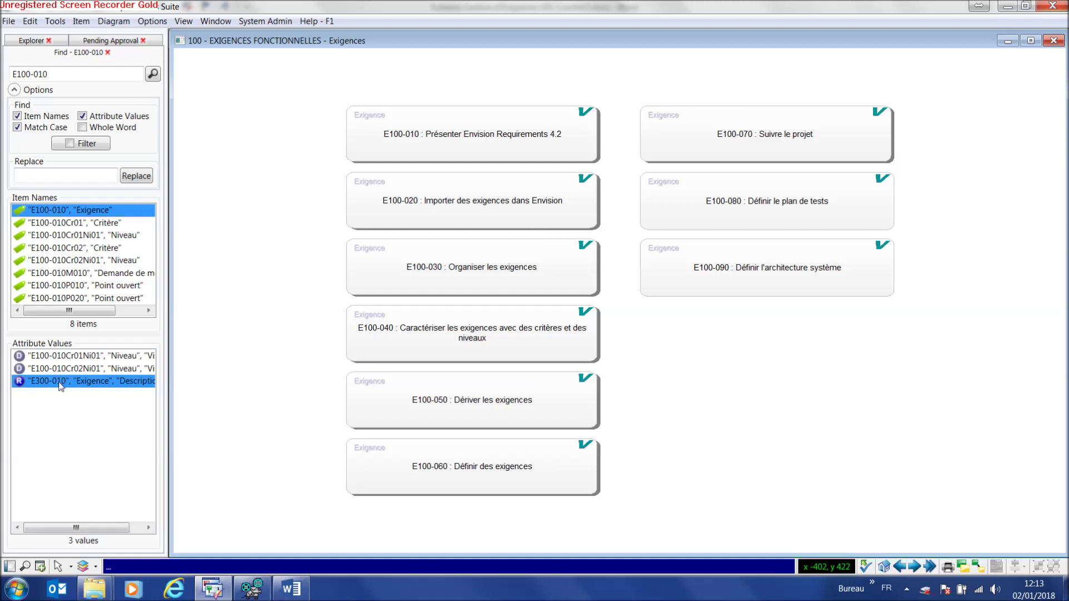
mouse_move(64, 387)
- Show where requirement E100-010 is used and open the Exigences liées diagram of E300-010 from the results
right_click(63, 213)
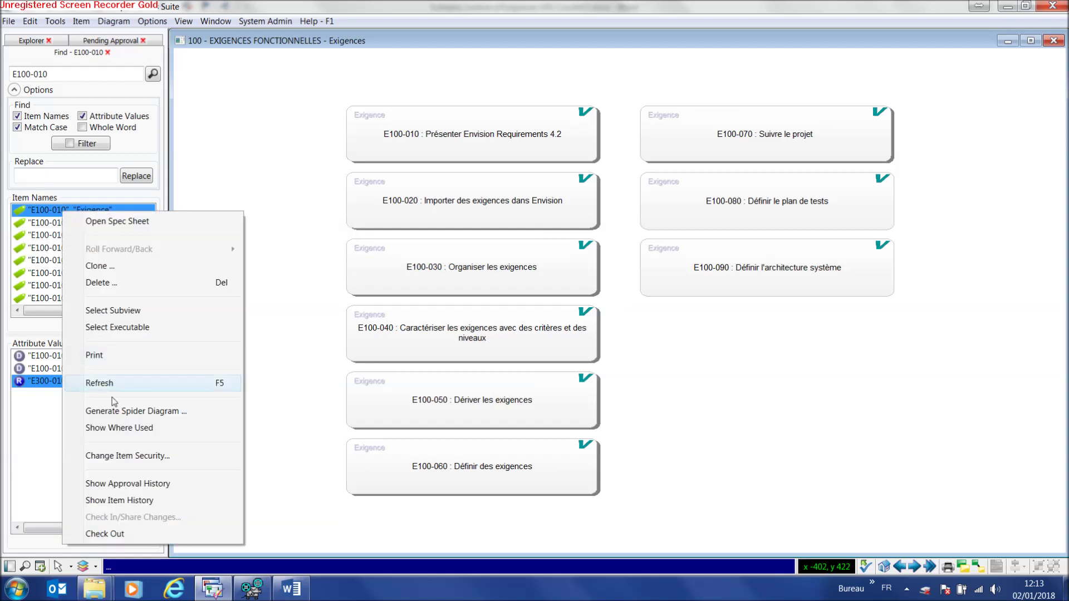
click(119, 429)
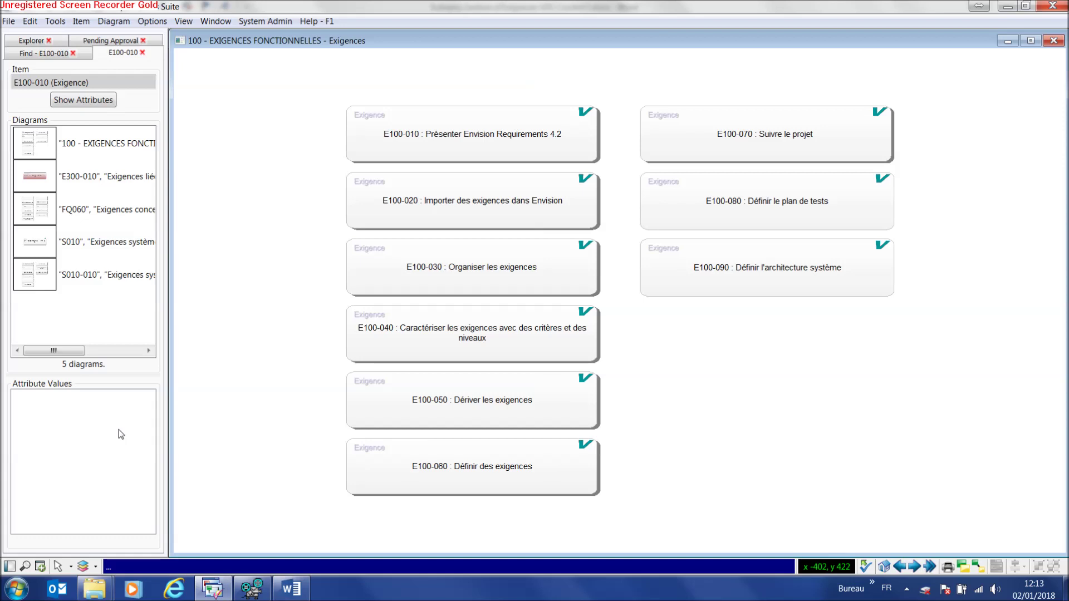
double_click(50, 176)
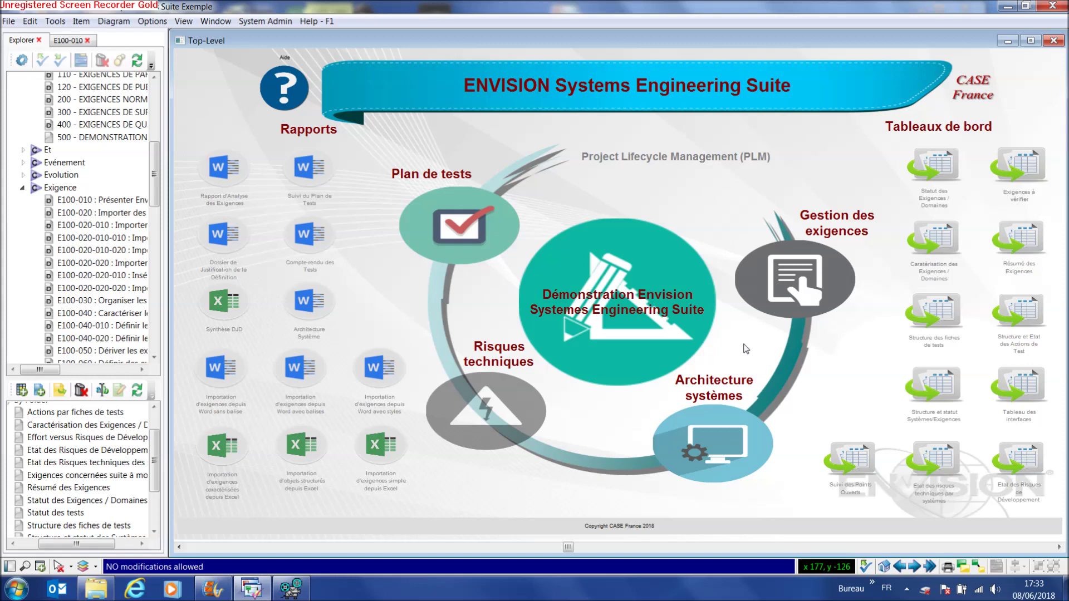
- Open the Statut des Exigences / Domaines dashboard and expand 100 - EXIGENCES FONCTIONNELLES, E100-020, E100-020-010 and E100-020-020
click(933, 171)
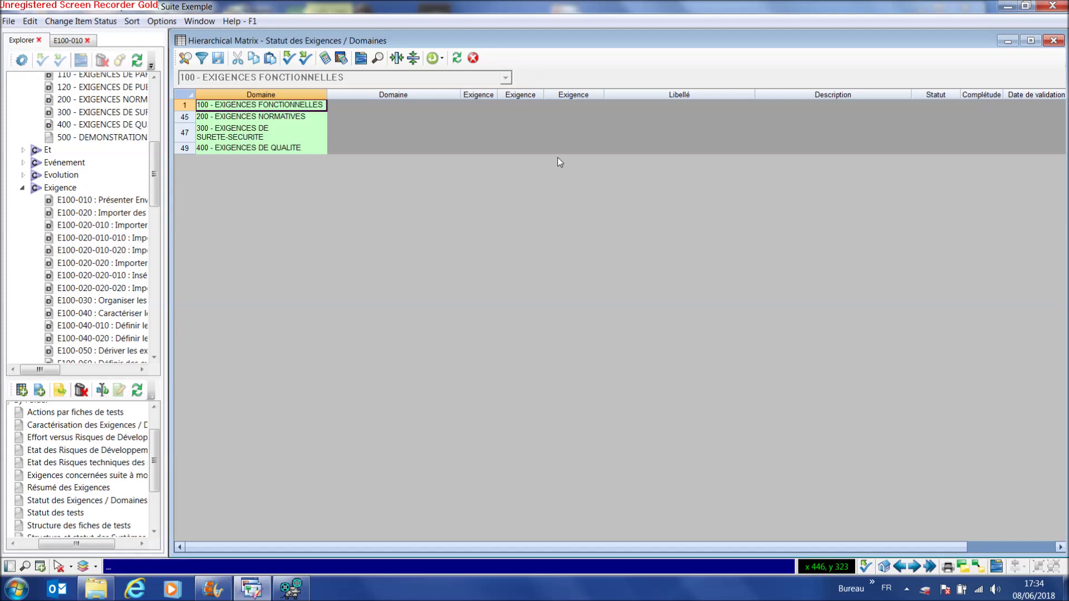
click(188, 106)
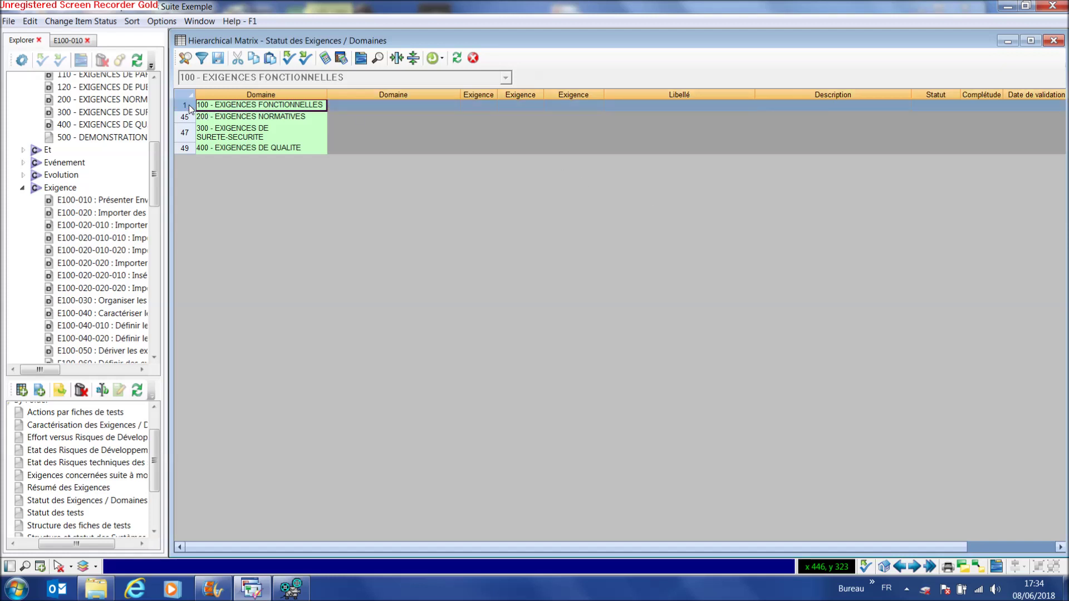
double_click(190, 107)
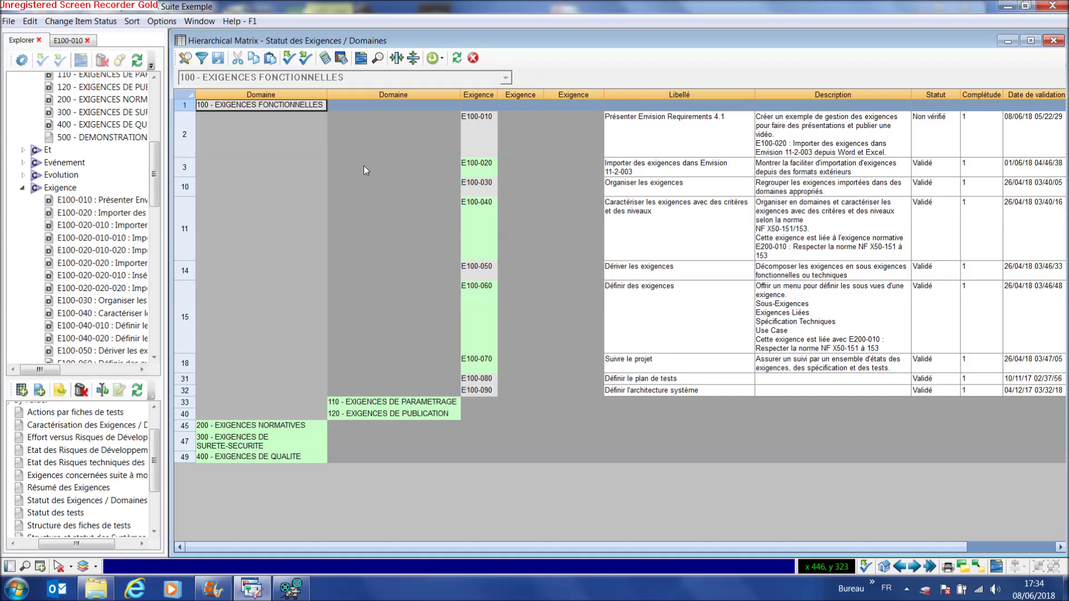
click(183, 168)
click(183, 168)
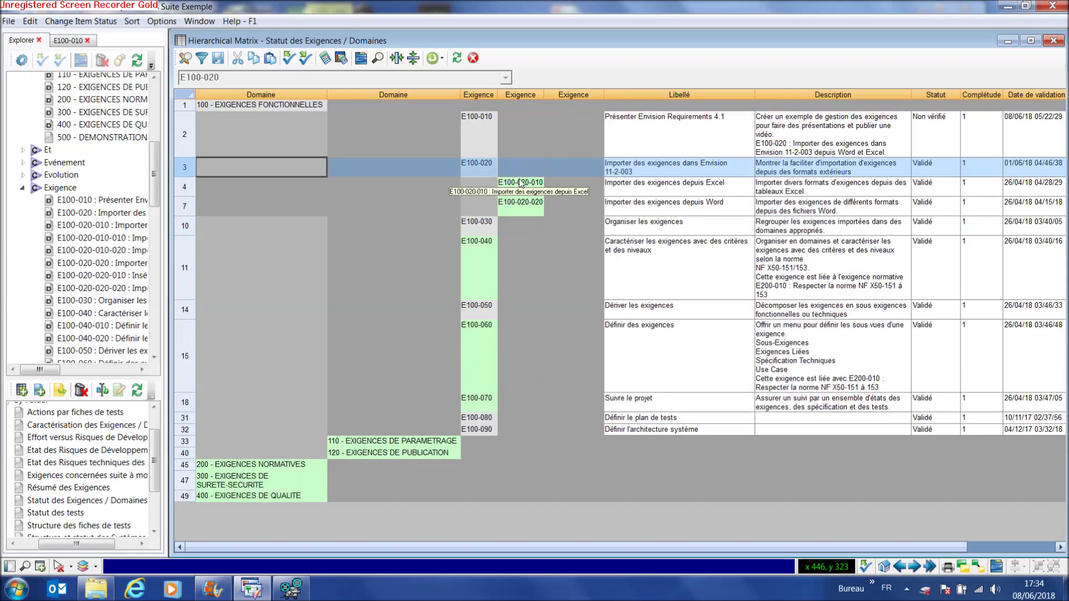
double_click(186, 183)
double_click(186, 257)
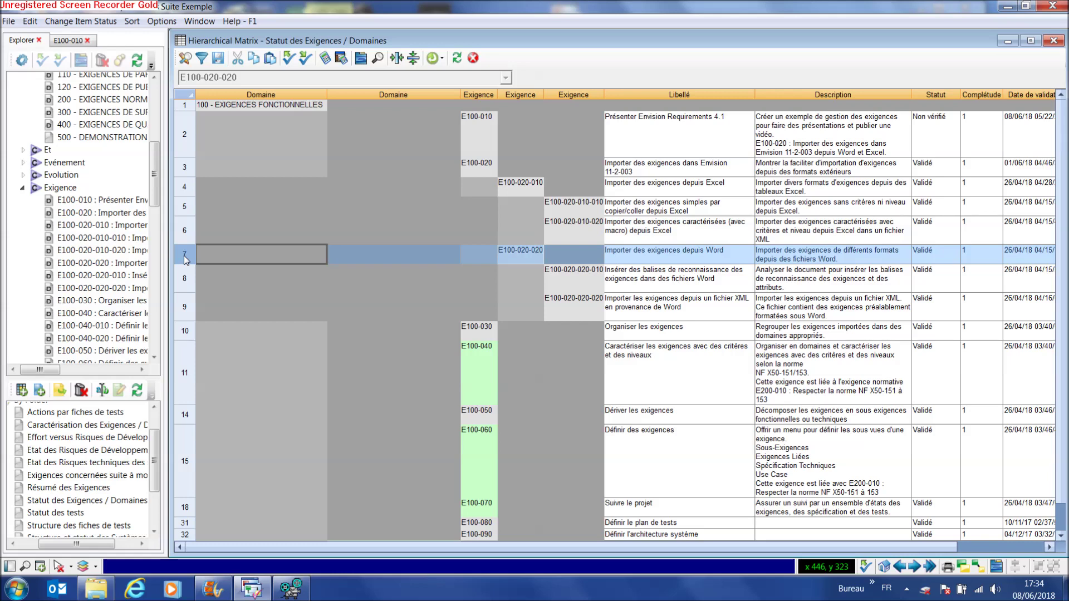
- Show where requirement E100-010 is used, starting from its entry in the Statut des Exigences / Domaines matrix
click(484, 120)
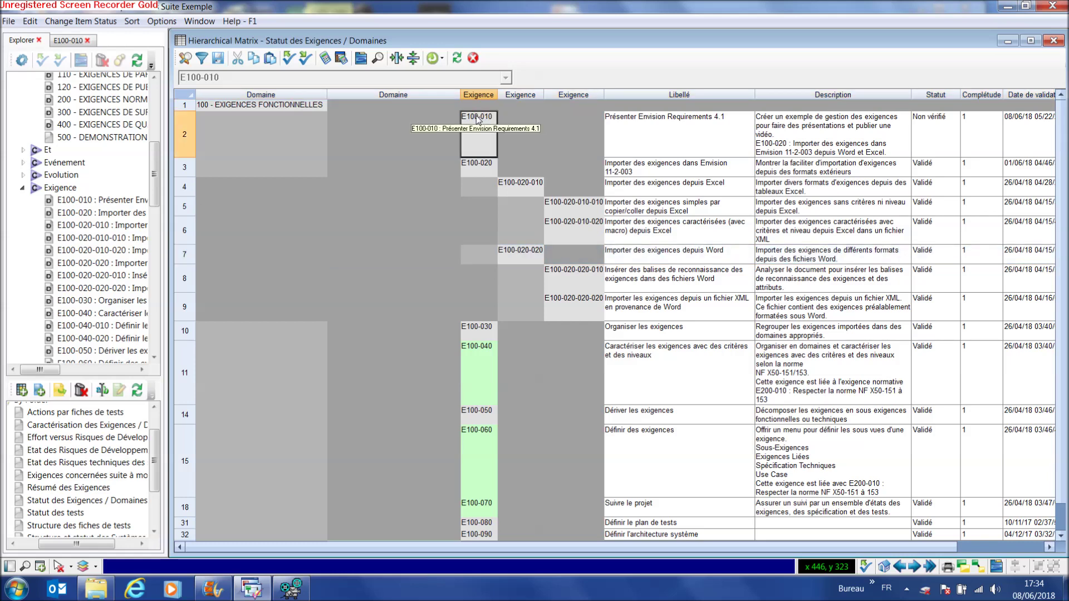
right_click(478, 120)
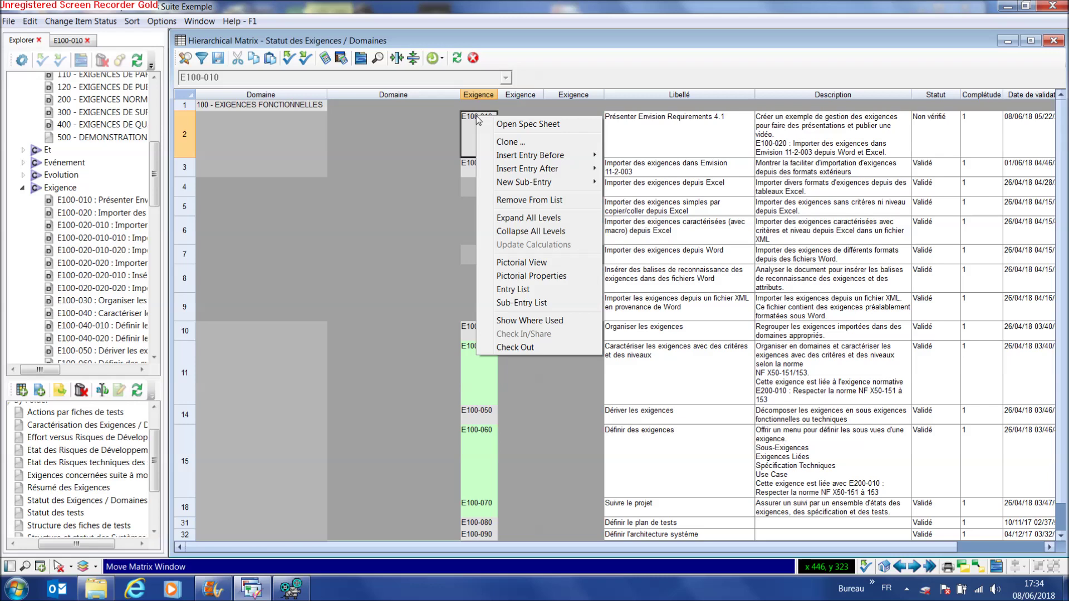
click(523, 321)
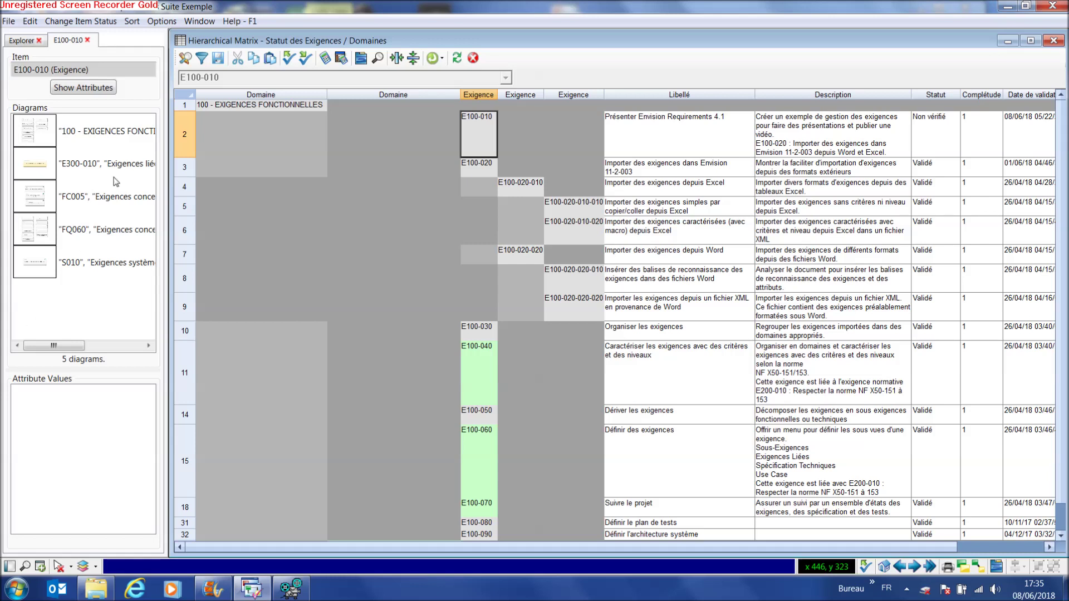
- Inspect the diagrams listed for E100-010, including Exigences liées of E300-010 and Exigences système of S010, and close the status matrix
mouse_move(89, 133)
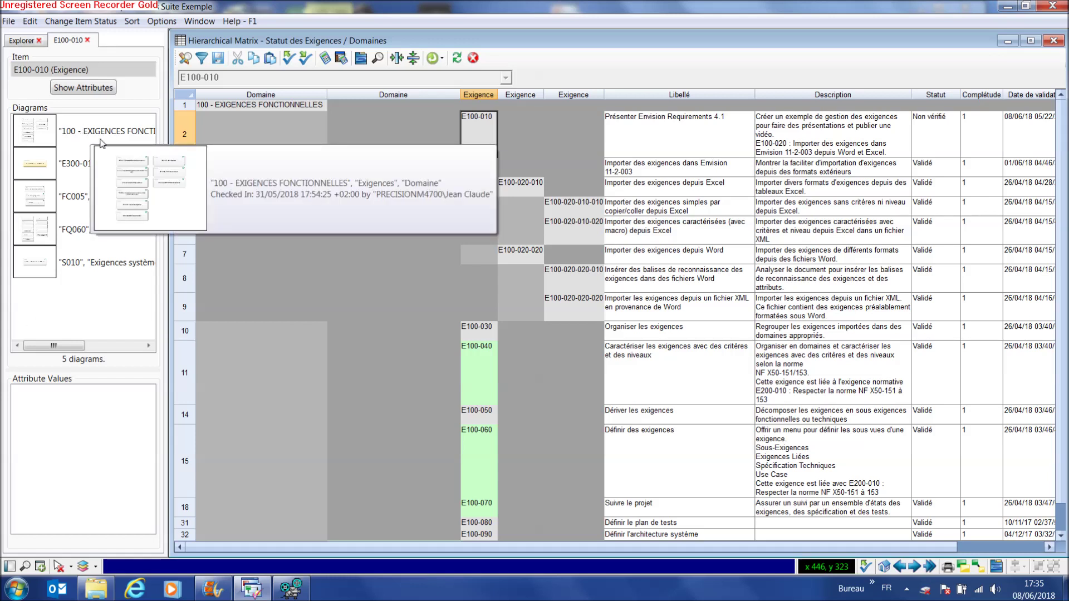
mouse_move(81, 175)
click(83, 176)
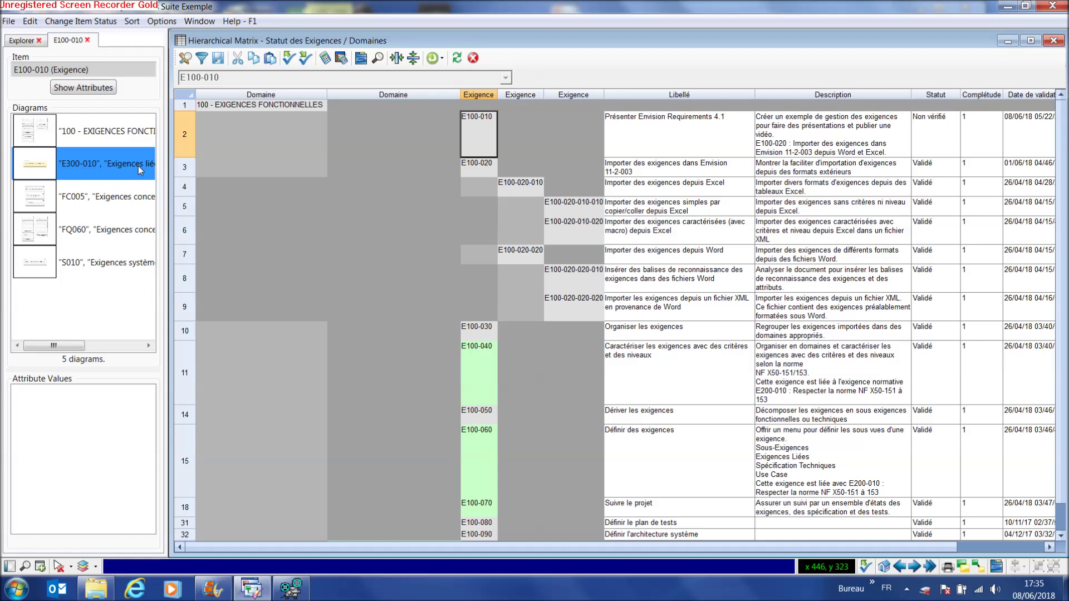
mouse_move(75, 200)
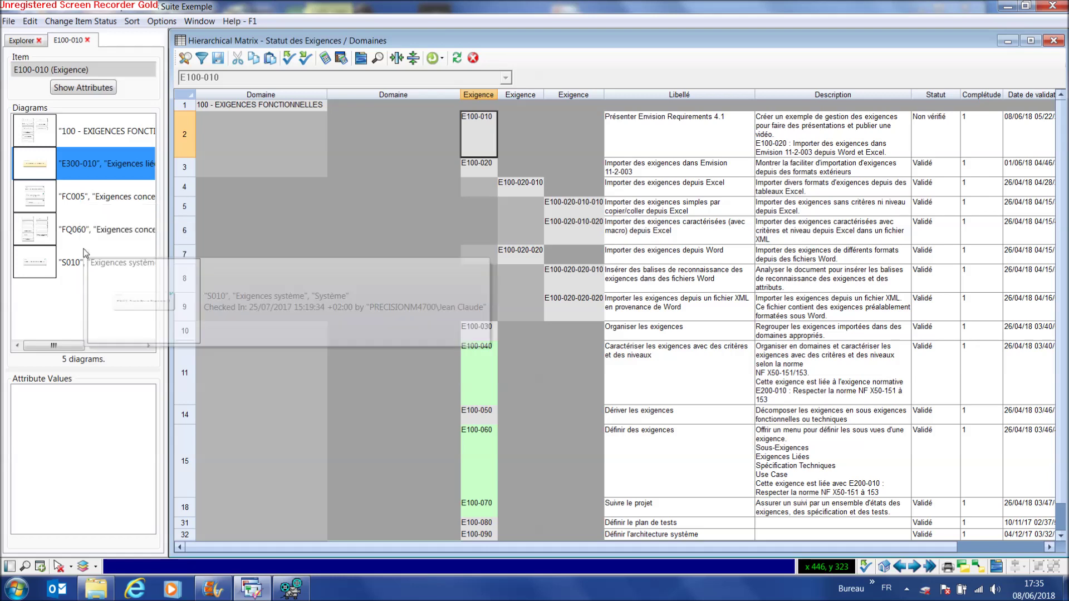
mouse_move(72, 235)
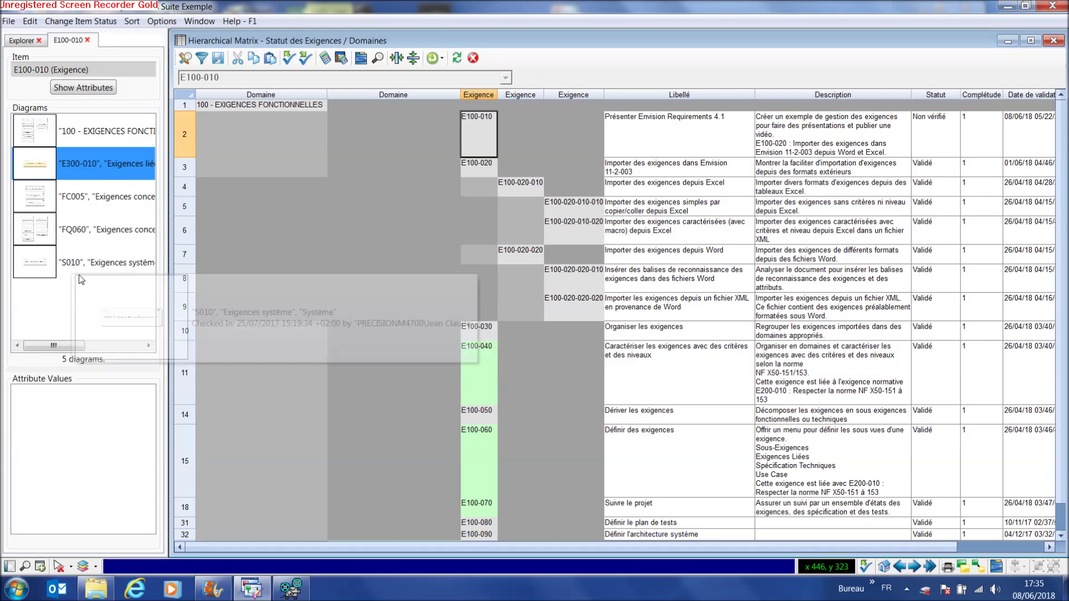
mouse_move(73, 267)
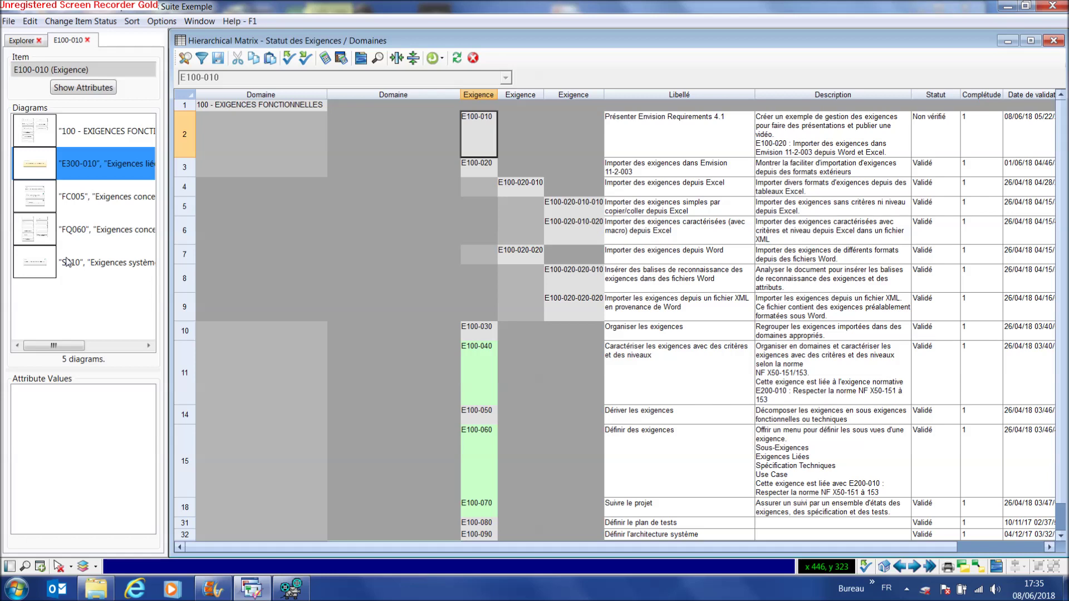
click(473, 58)
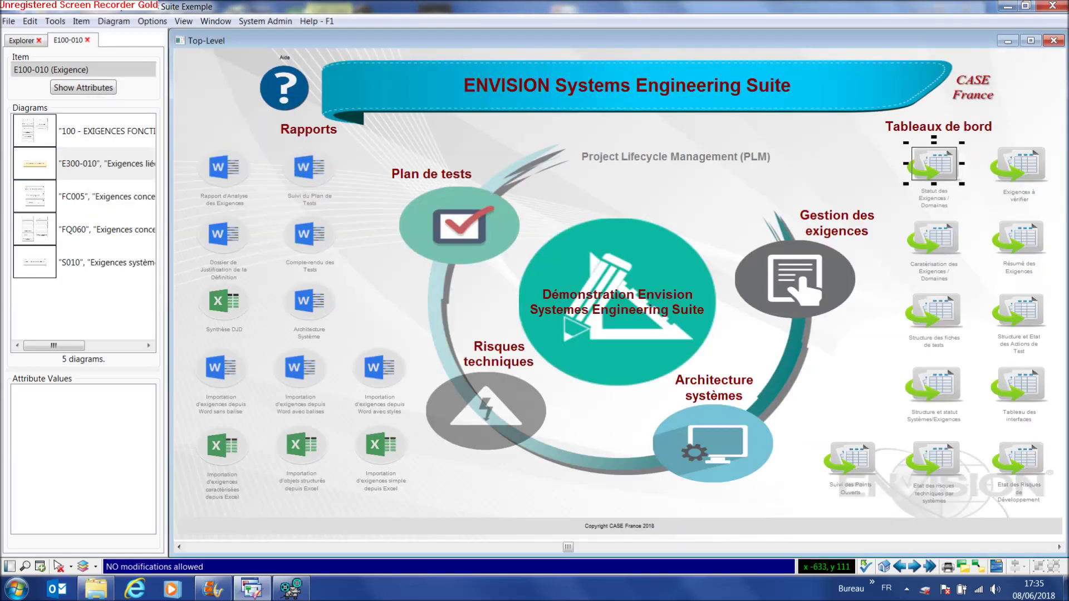
- Start a new Item Attribute (By Class) matrix and choose the Exigence class
click(18, 39)
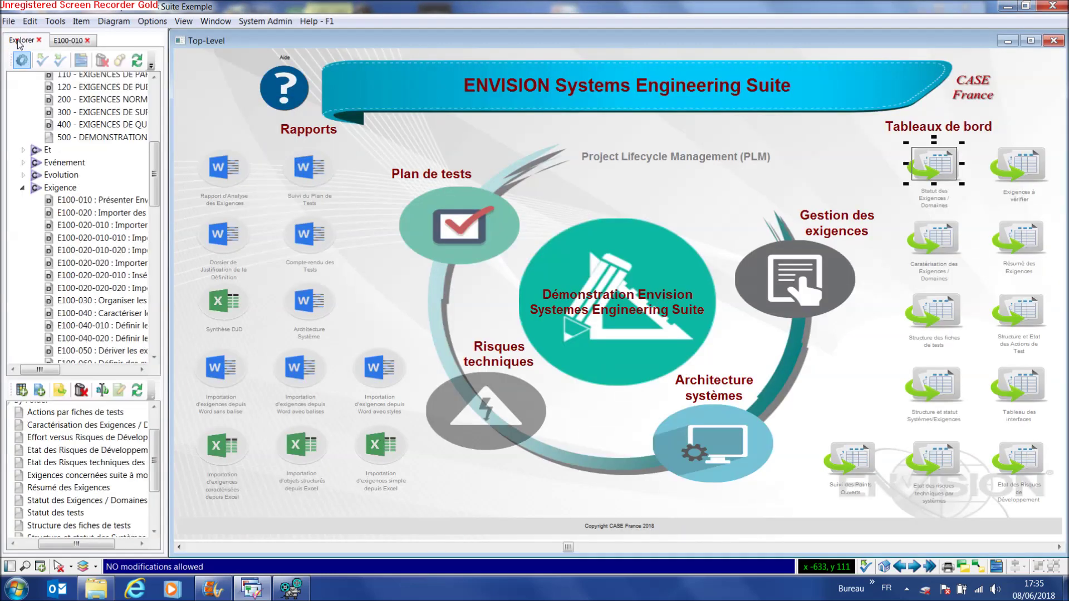
click(21, 392)
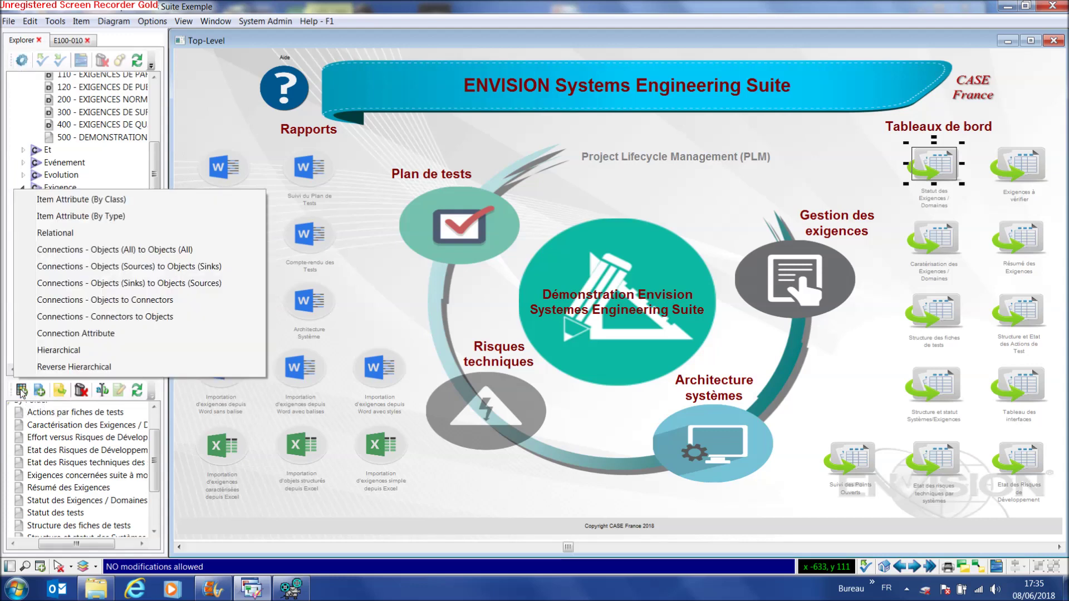
click(68, 200)
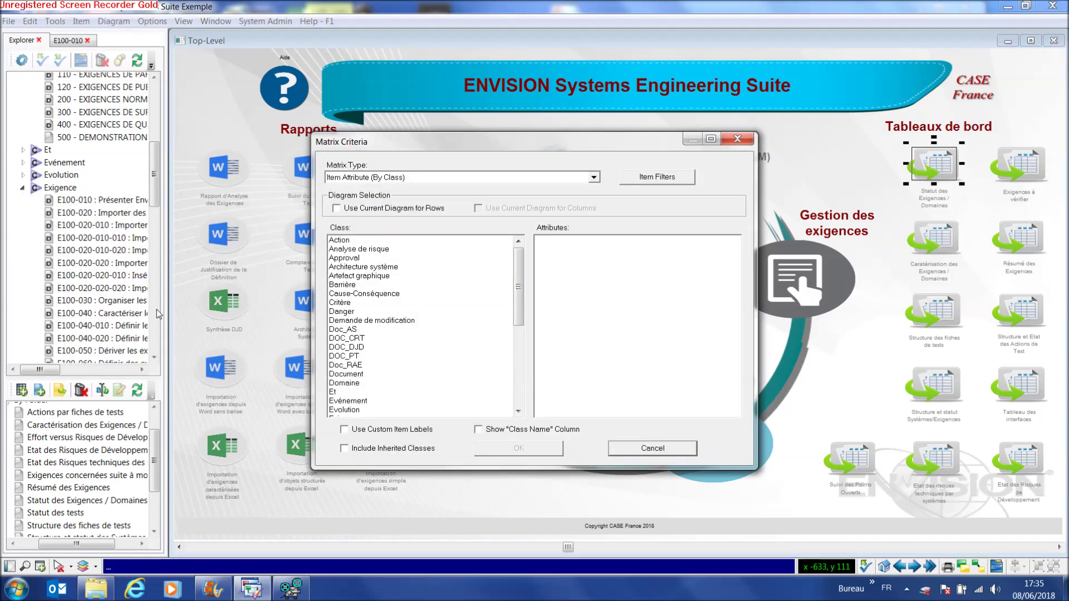
drag(520, 279, 524, 317)
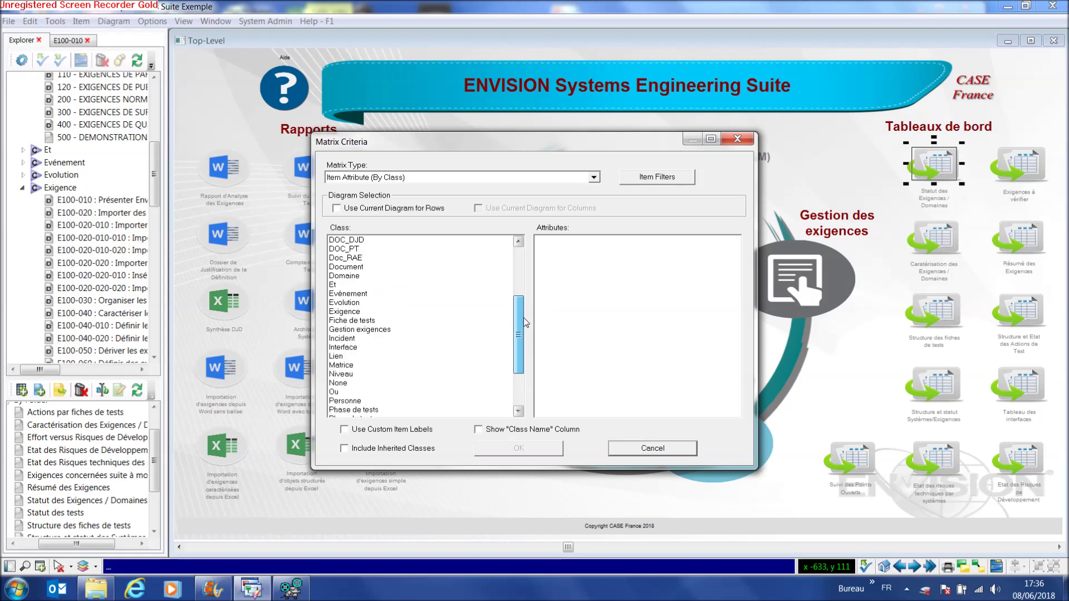
click(342, 313)
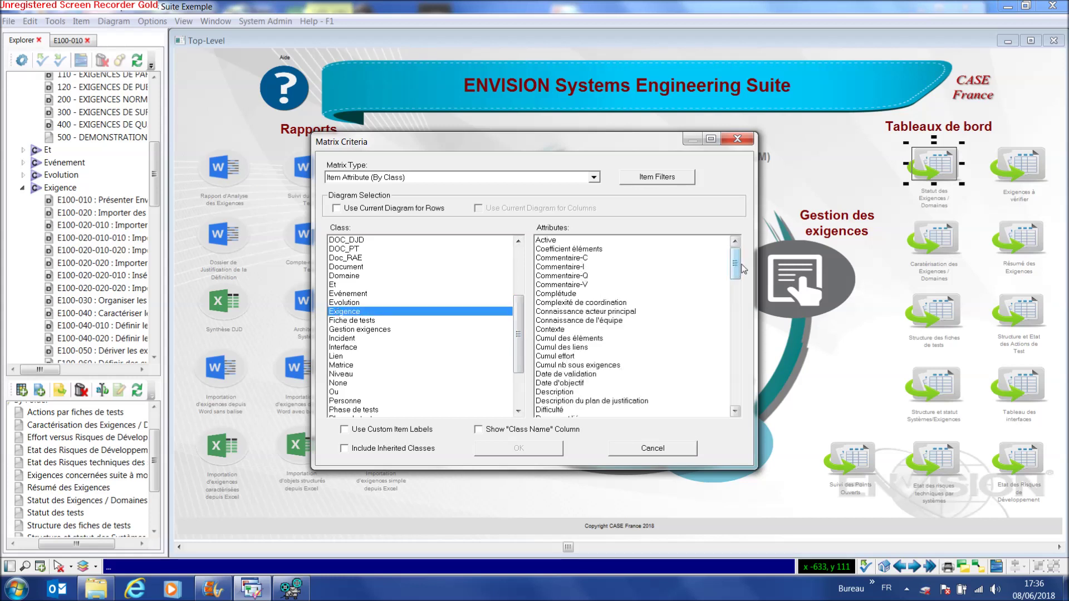
- Include the Libellé and Statut attributes as columns and generate the Exigence matrix
drag(735, 262, 742, 339)
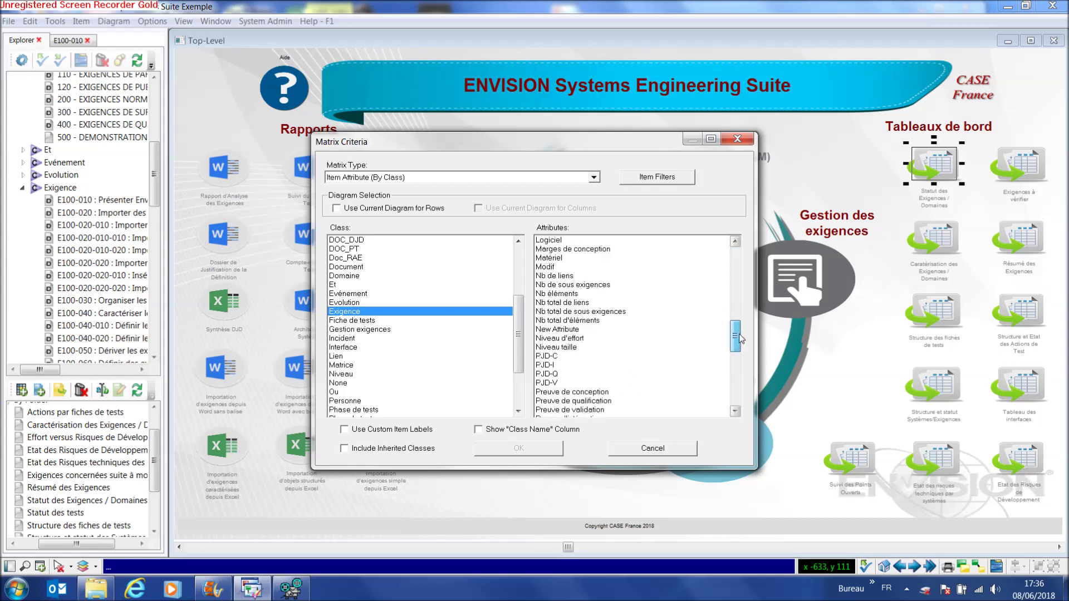
drag(741, 339, 736, 325)
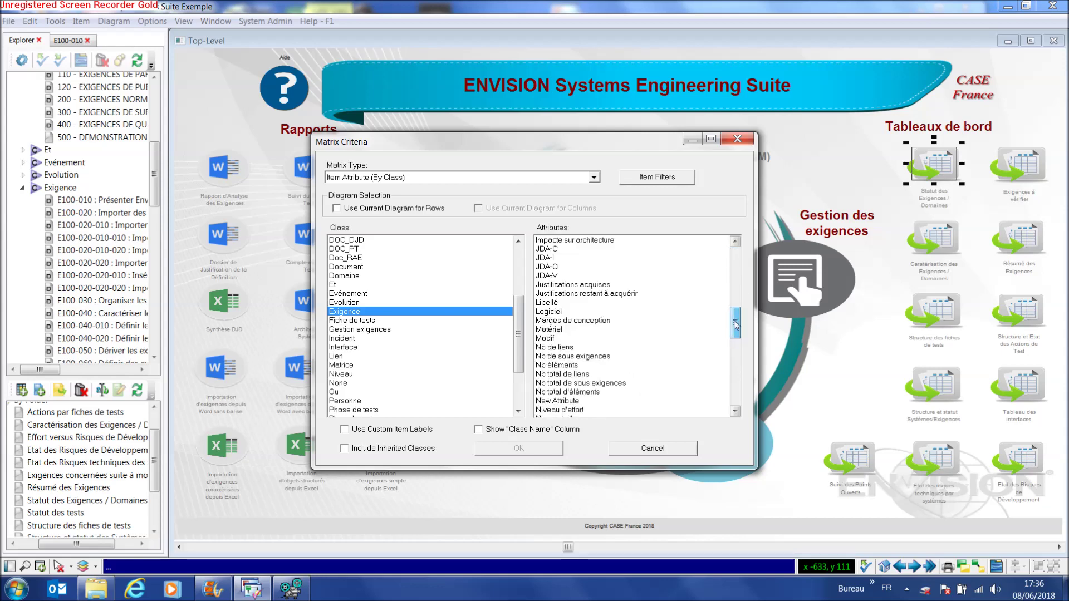
click(550, 304)
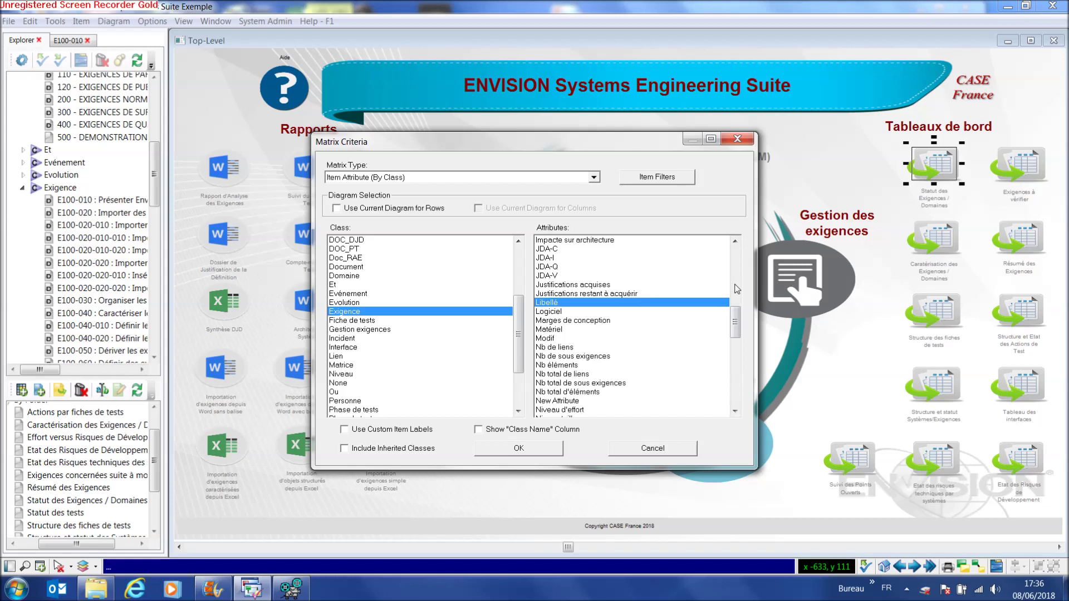
scroll(565, 349, down, 10)
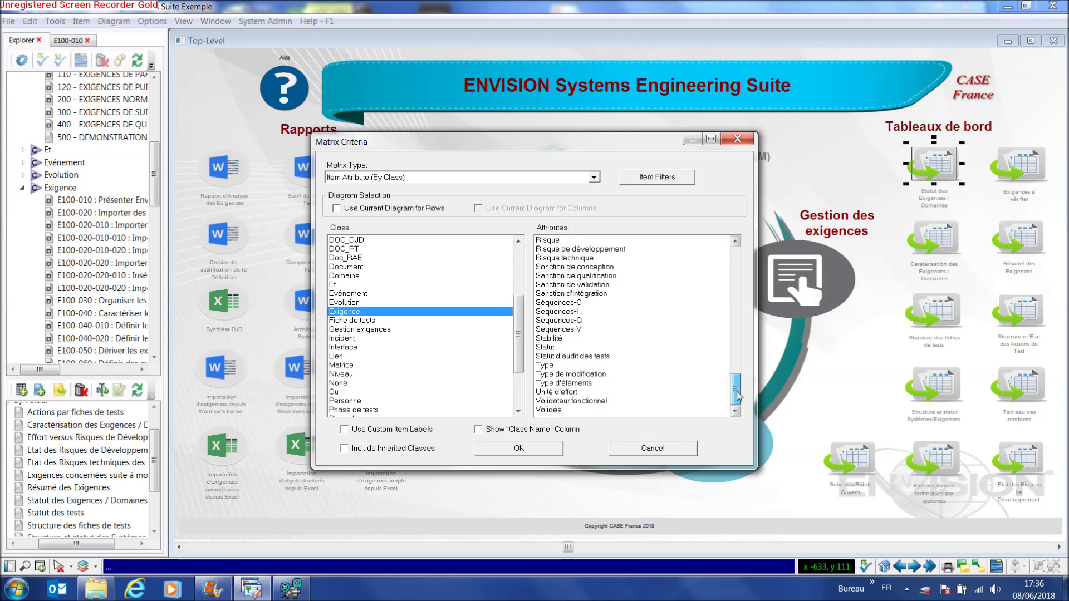
click(564, 348)
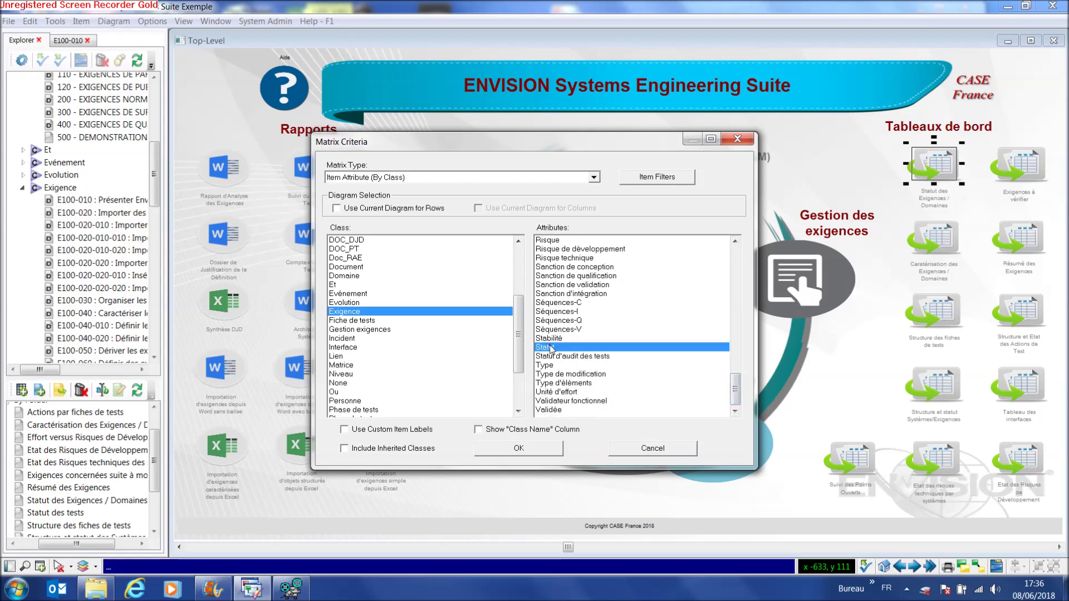
click(518, 449)
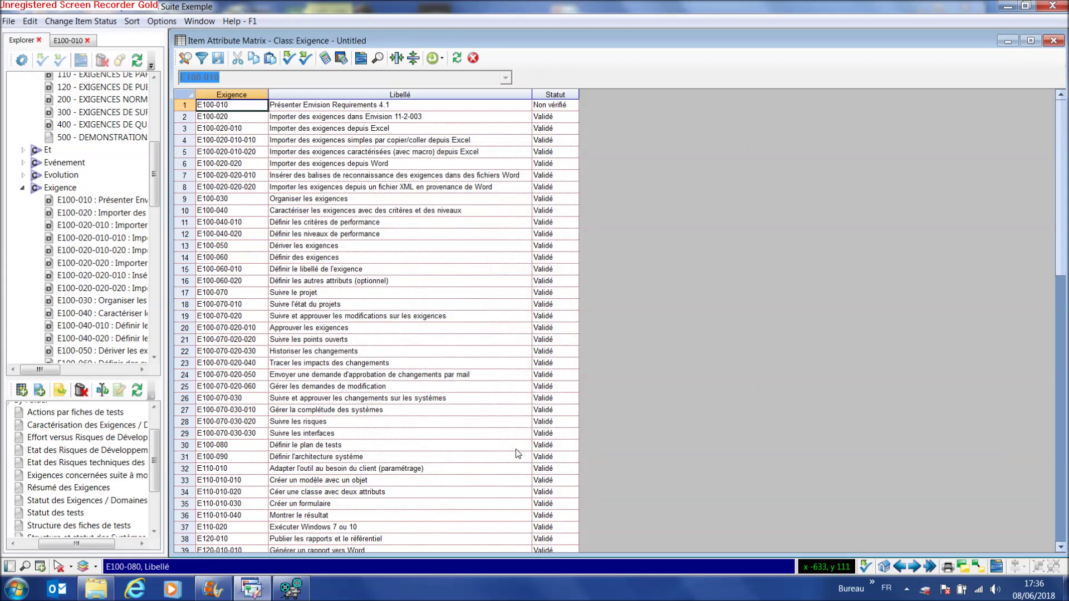
- Filter the Exigence matrix to items whose Statut is Equal To Non vérifié
click(202, 57)
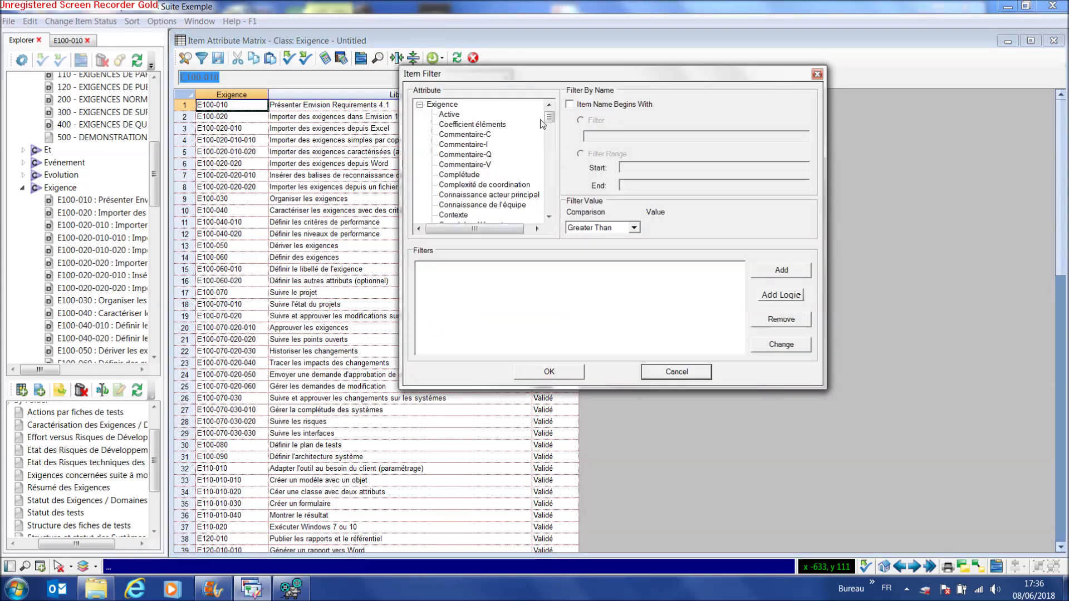
drag(549, 117, 564, 201)
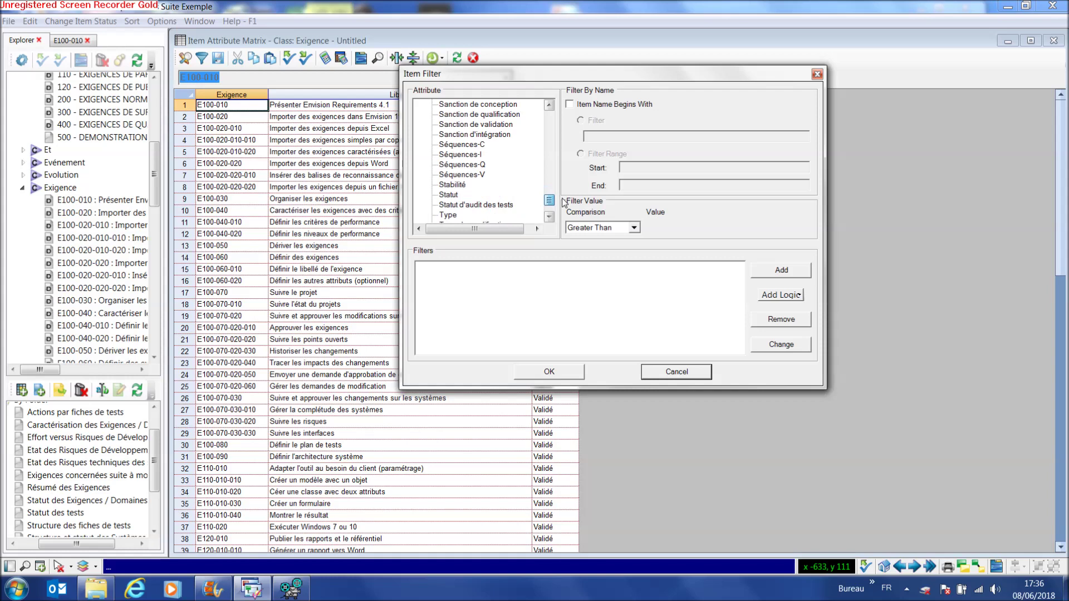
click(451, 195)
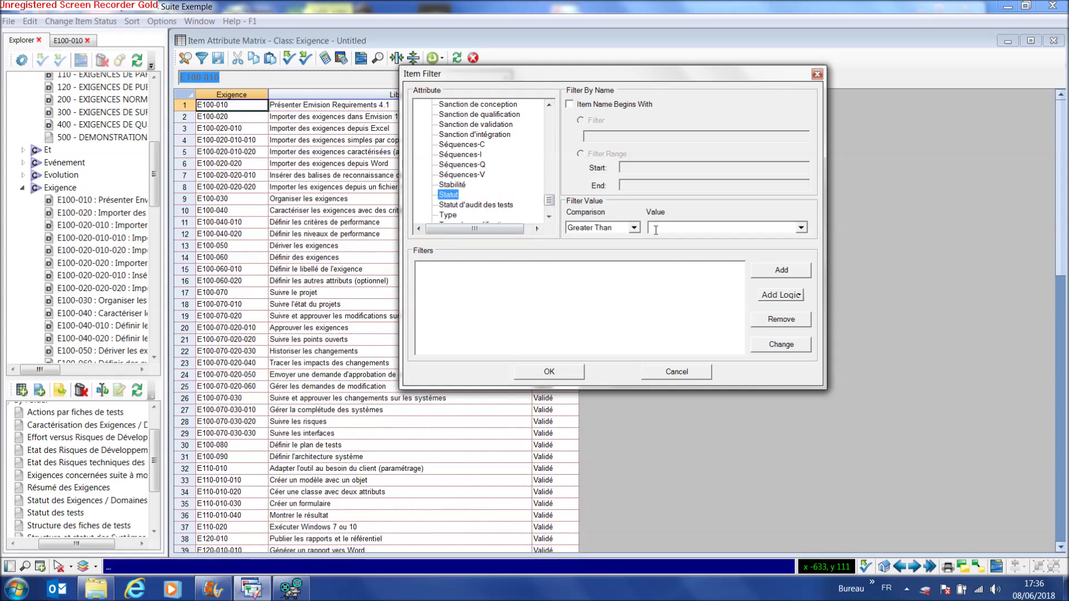
click(634, 229)
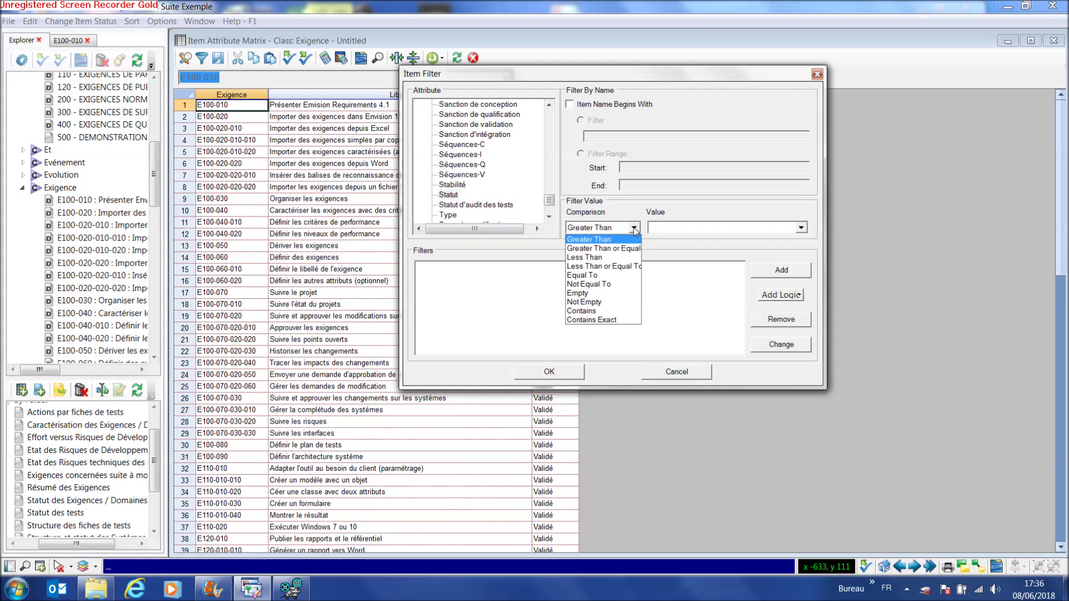
click(592, 276)
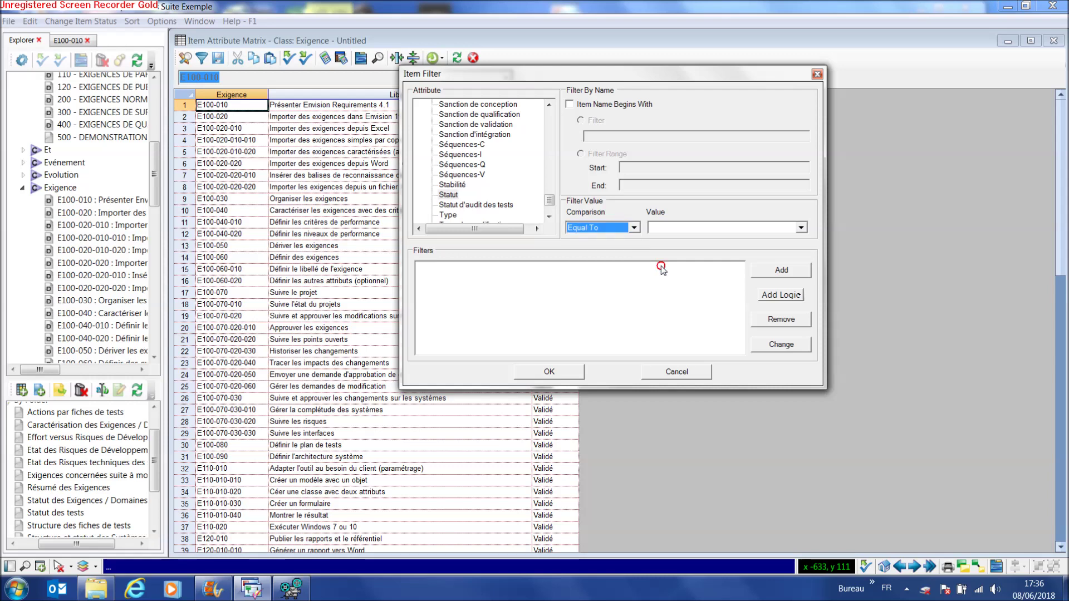
click(802, 228)
click(706, 239)
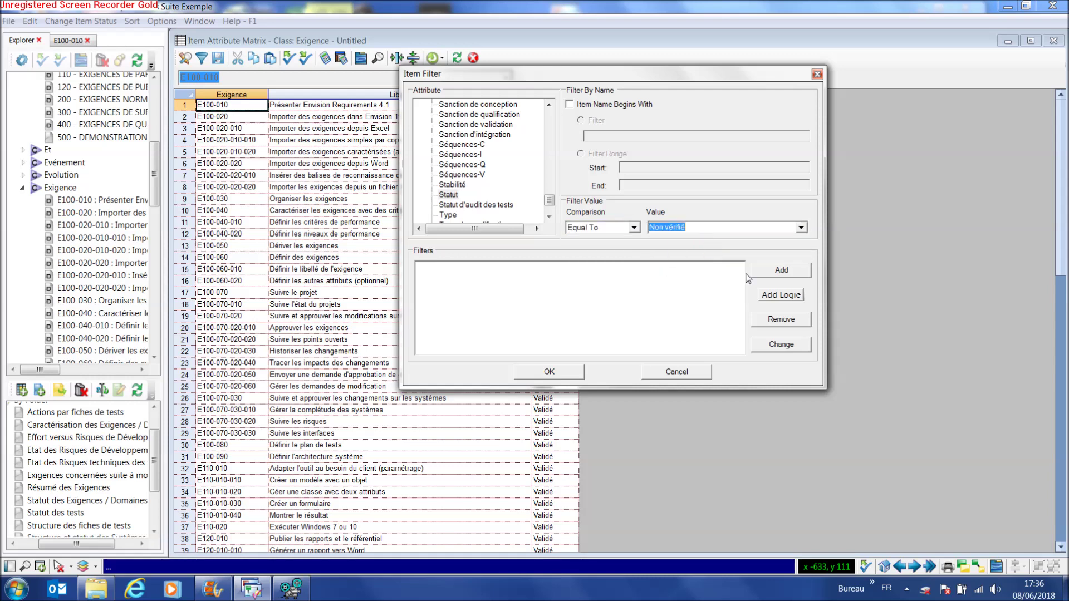
click(782, 272)
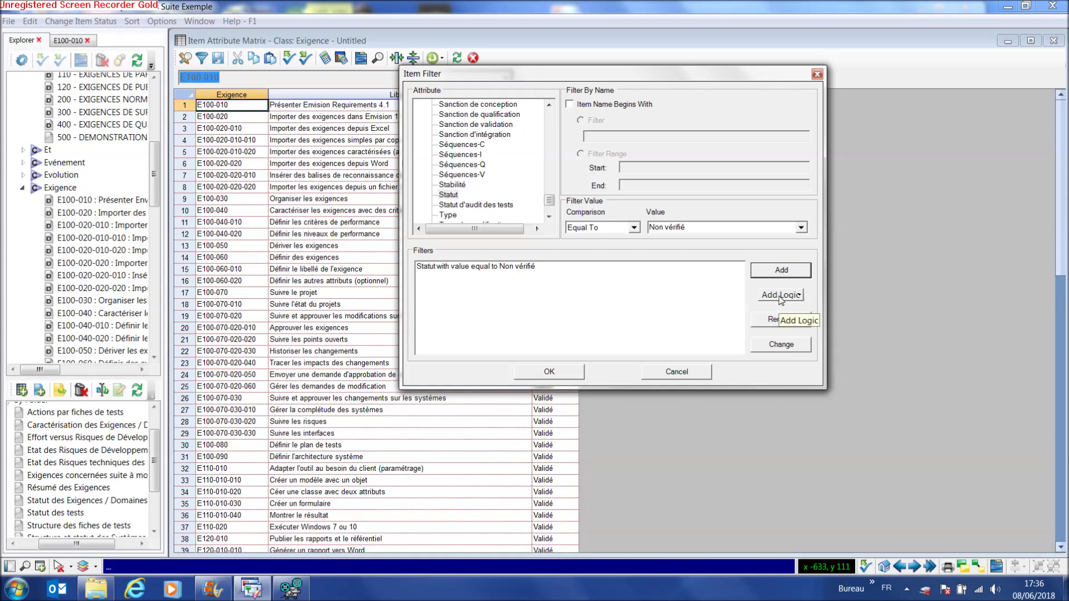
click(549, 371)
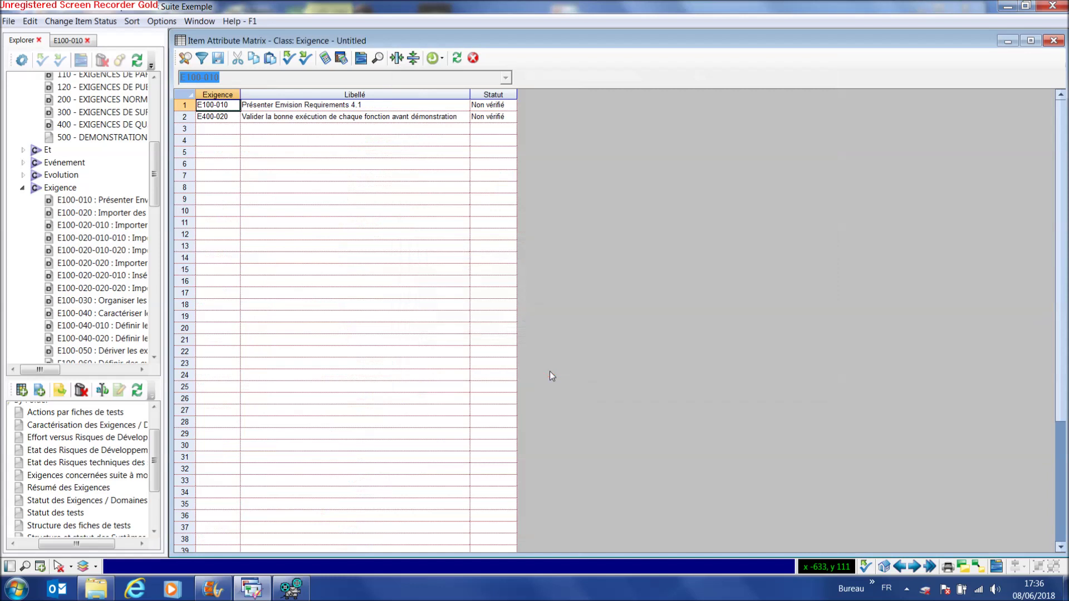